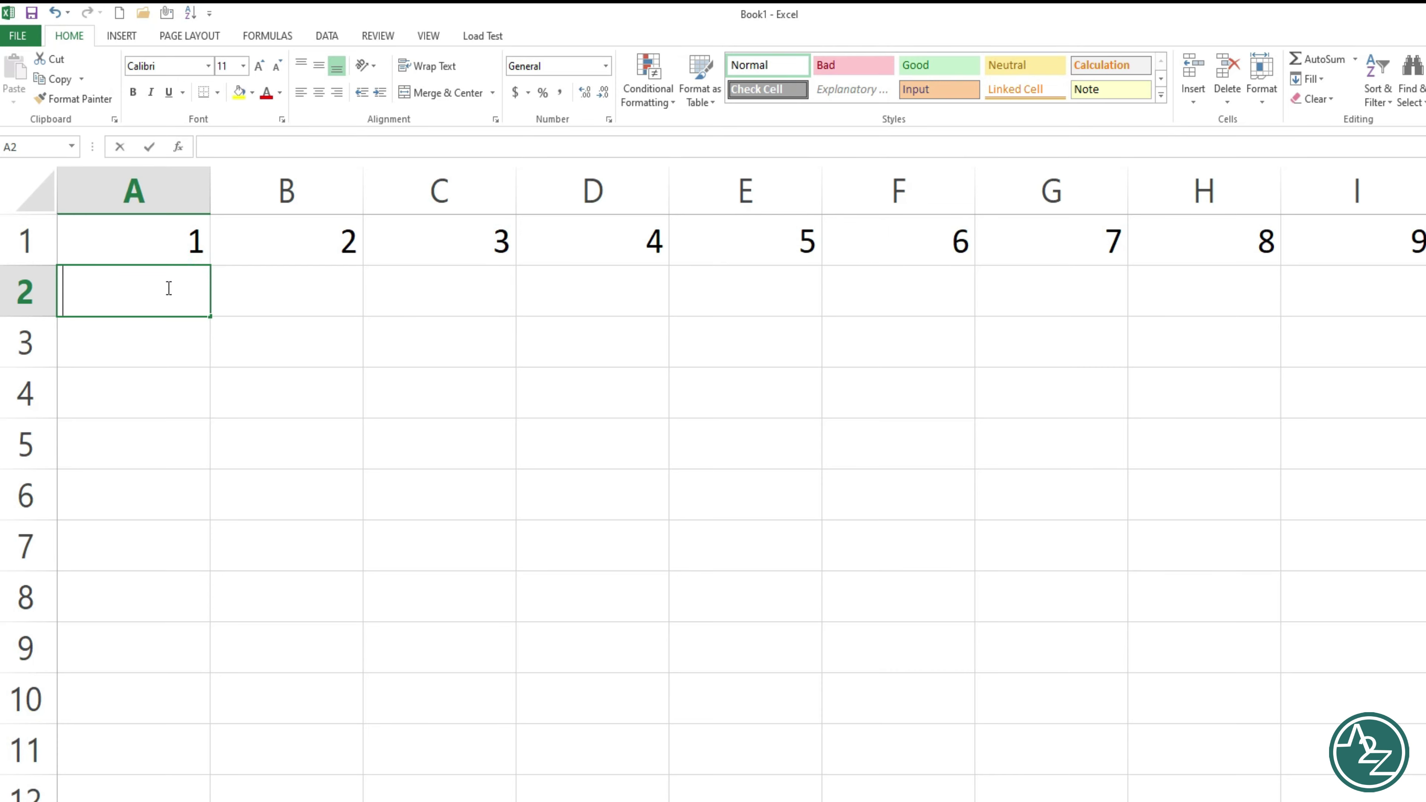
Enter 9:00 in A2 and fill row 2 hourly through 17:00 in column I
{"action": "type", "text": "9"}
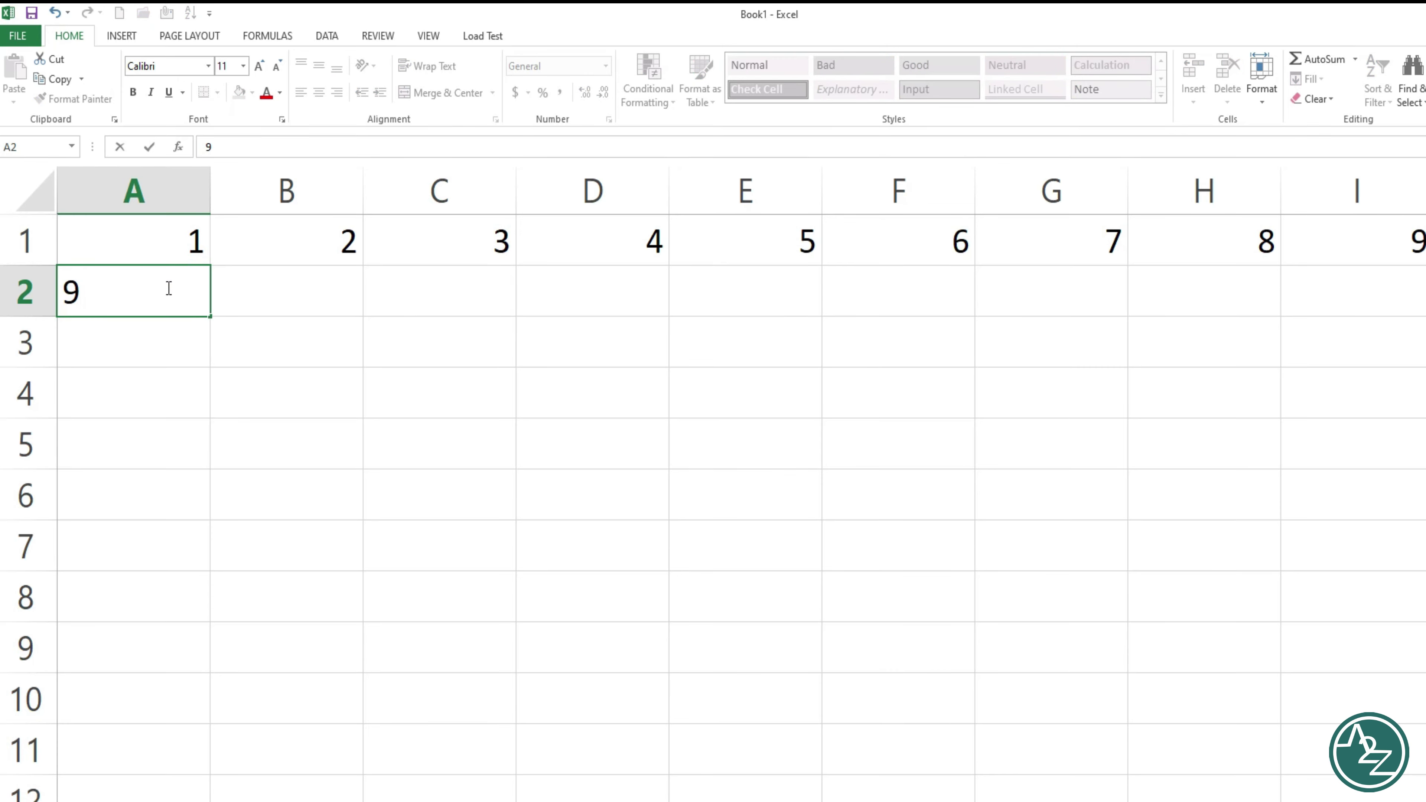
{"action": "type", "text": ":00"}
{"action": "key", "text": "ctrl+Return"}
{"action": "left_click_drag", "start_coordinate": [210, 316], "coordinate": [1391, 337]}
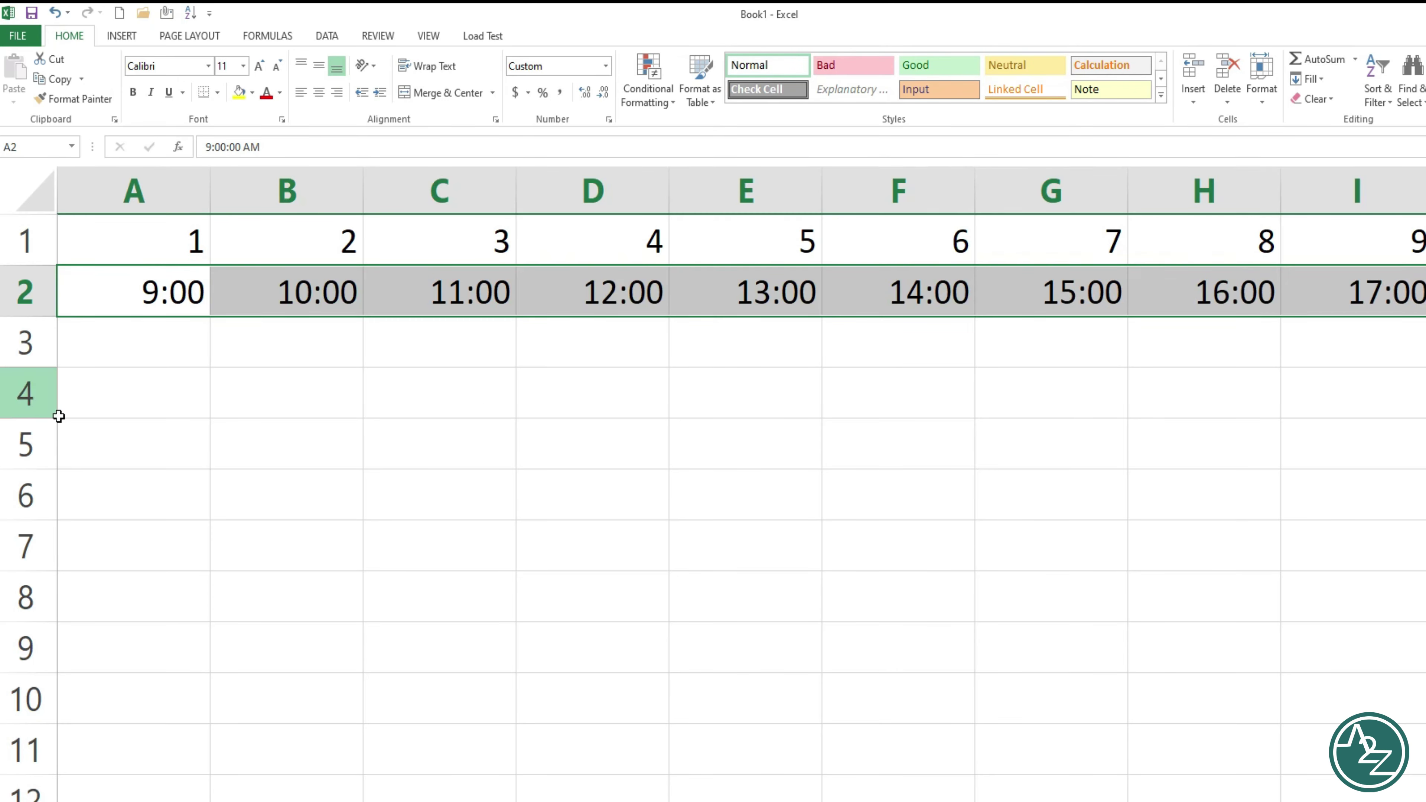
Enter 9:00 PM in A3 and fill row 3 hourly through 5:00 AM
{"action": "left_click", "coordinate": [134, 342]}
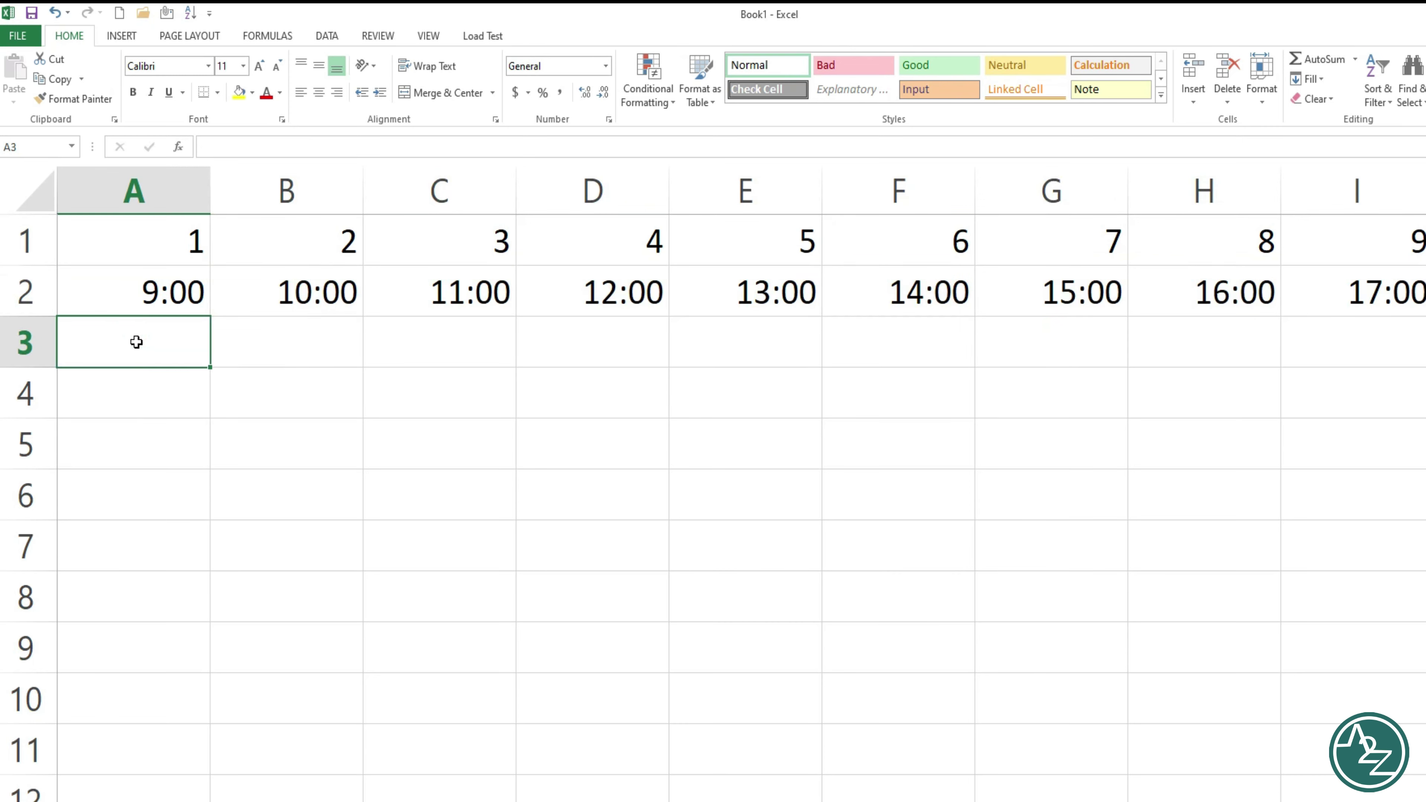
{"action": "type", "text": "9:00 O"}
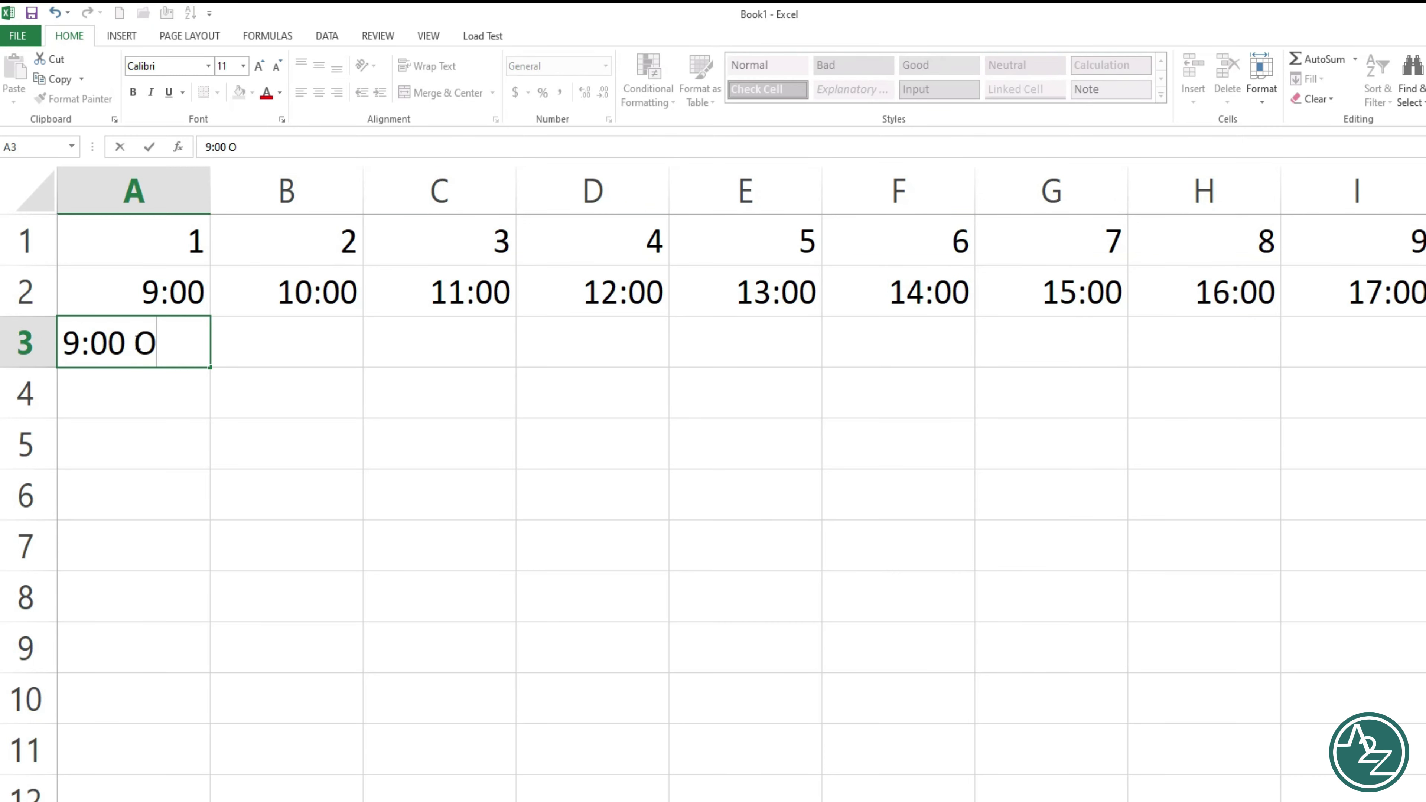
{"action": "key", "text": "BackSpace"}
{"action": "type", "text": "P"}
{"action": "type", "text": "M"}
{"action": "left_click", "coordinate": [159, 435]}
{"action": "left_click", "coordinate": [140, 345]}
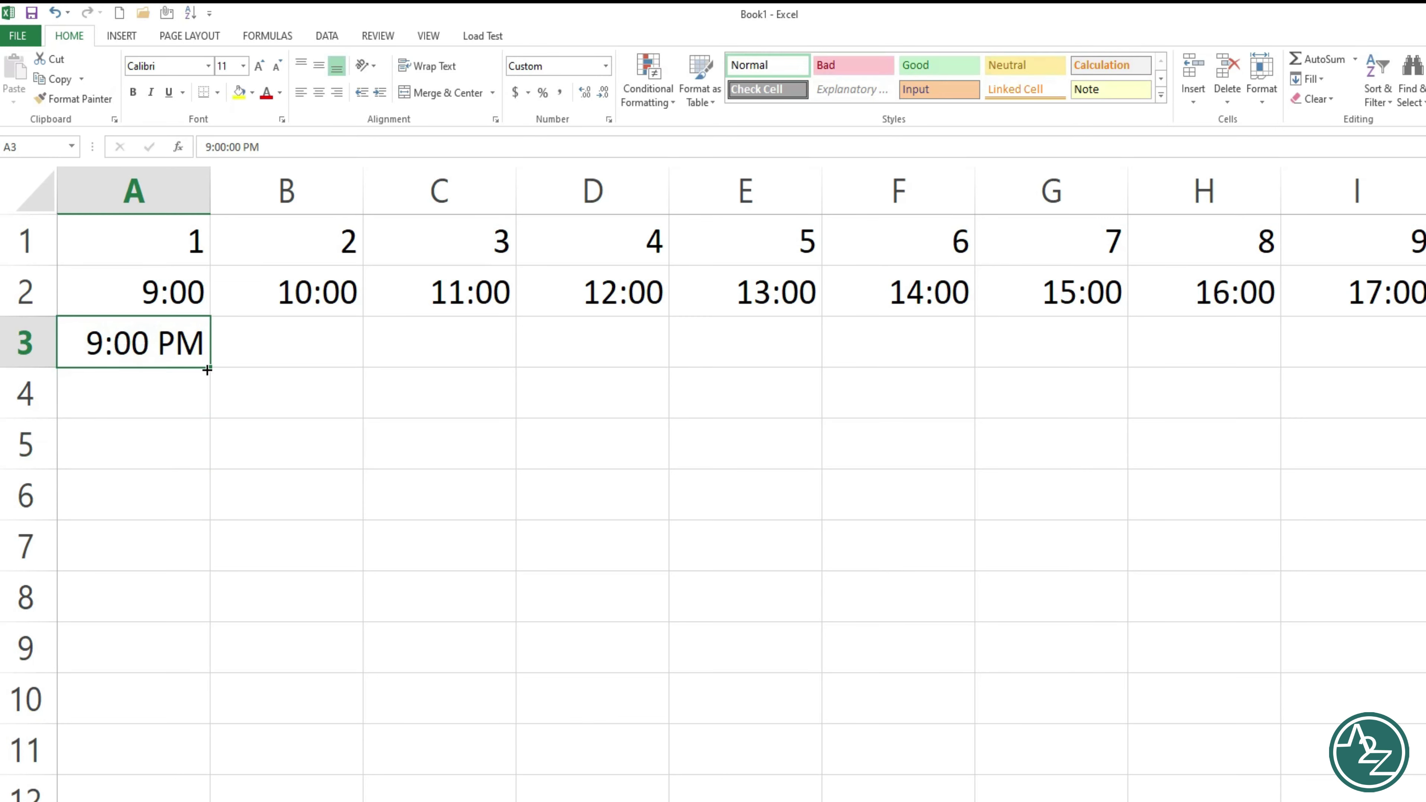
{"action": "left_click_drag", "start_coordinate": [207, 370], "coordinate": [1420, 377]}
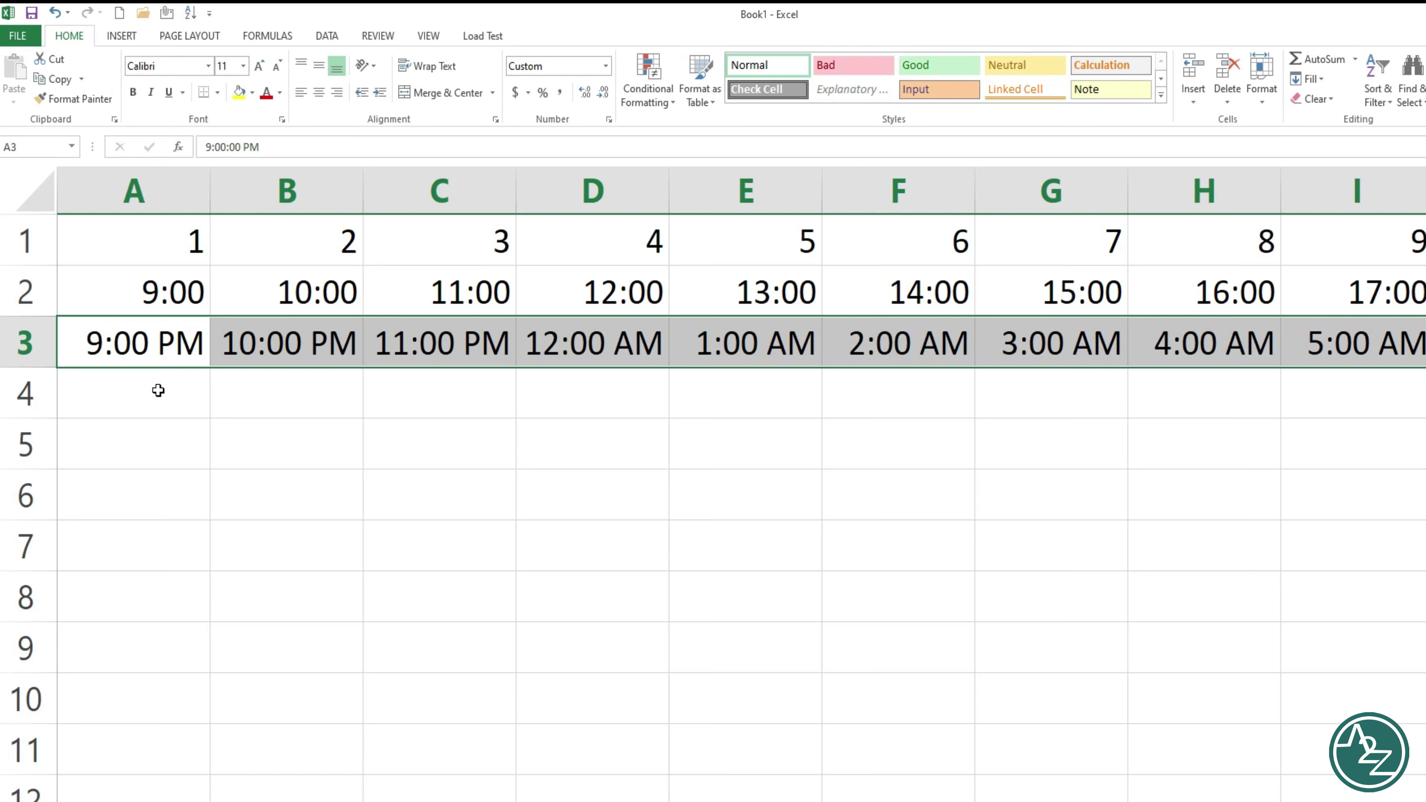
{"action": "left_click", "coordinate": [167, 380]}
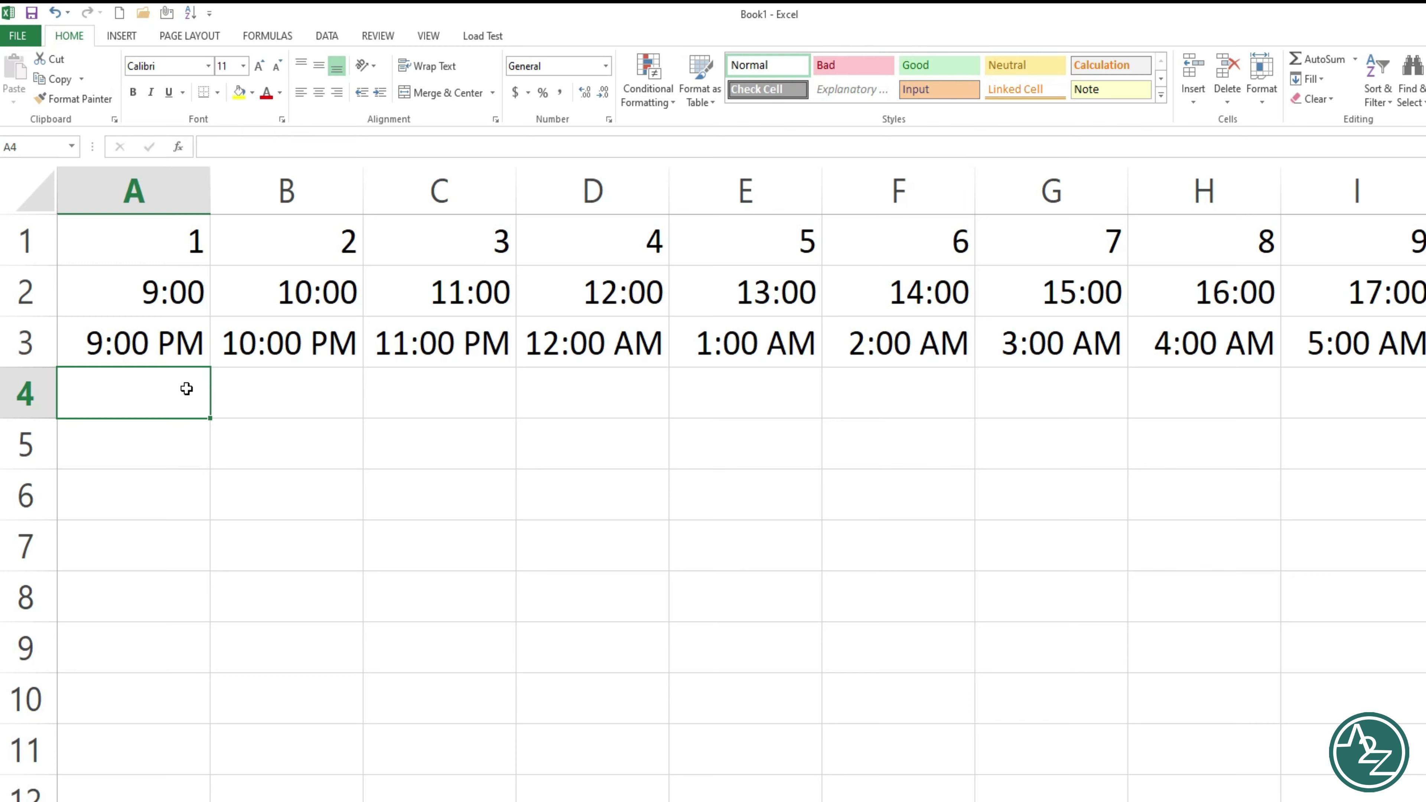
Enter 1-Jan in A4 and fill row 4 with daily dates through 9-Jan
{"action": "type", "text": "1"}
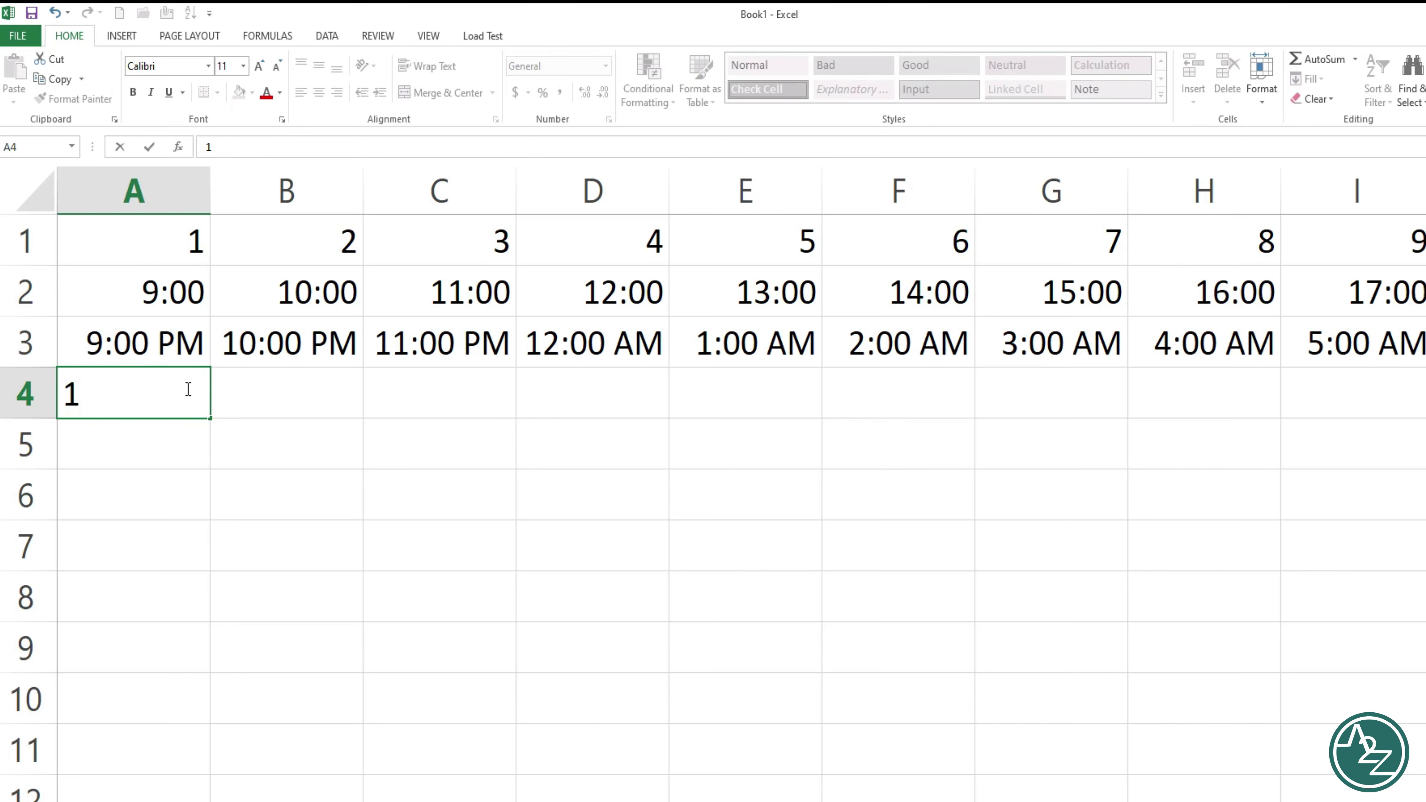
{"action": "type", "text": "-j"}
{"action": "key", "text": "BackSpace"}
{"action": "type", "text": "jan"}
{"action": "key", "text": "Tab"}
{"action": "left_click", "coordinate": [148, 391]}
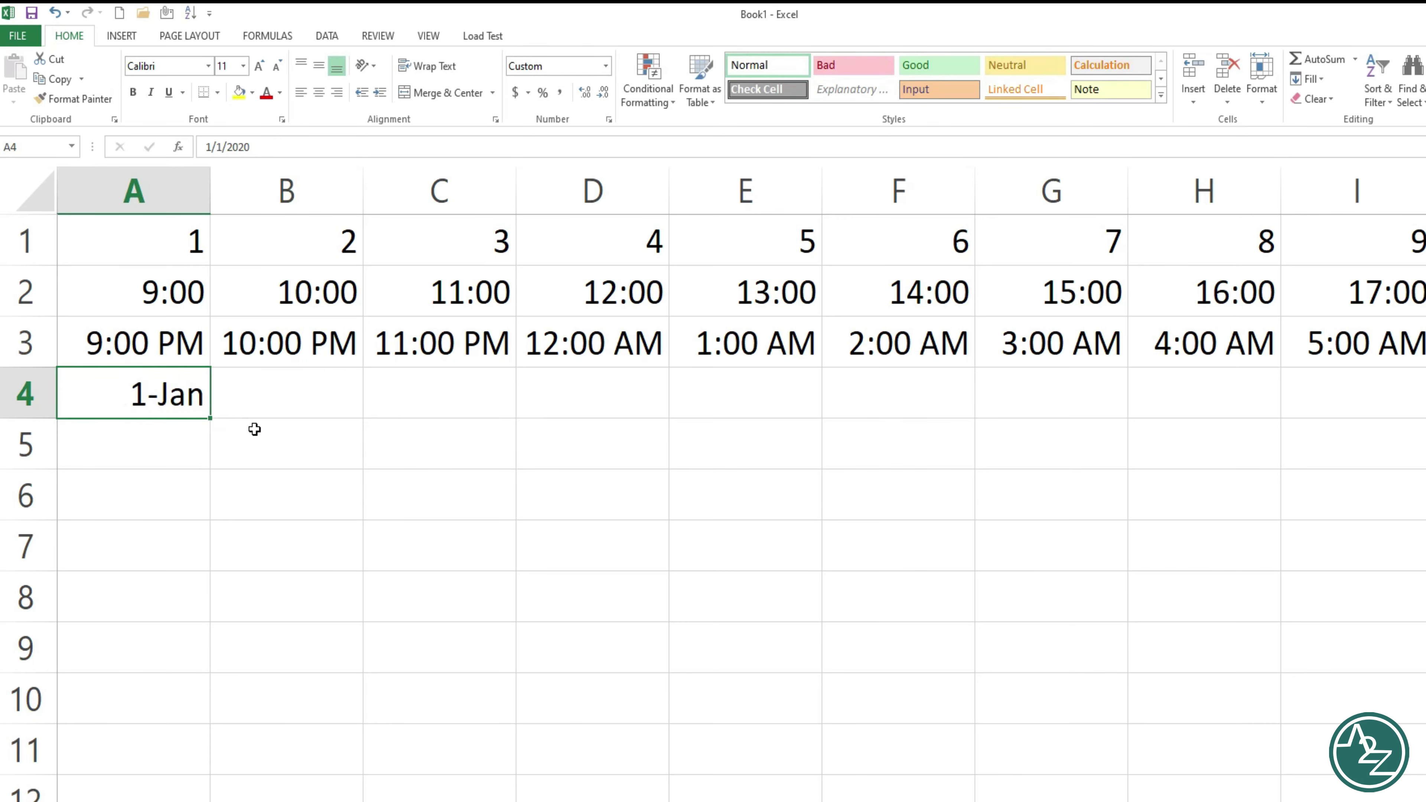
{"action": "mouse_move", "coordinate": [214, 418]}
{"action": "left_mouse_down"}
{"action": "mouse_move", "coordinate": [1374, 446]}
{"action": "mouse_move", "coordinate": [1350, 452]}
{"action": "left_mouse_up"}
Enter 15-Jan and 15-Apr in A5:B5 and extend the quarterly date pattern to H5
{"action": "left_click", "coordinate": [160, 437]}
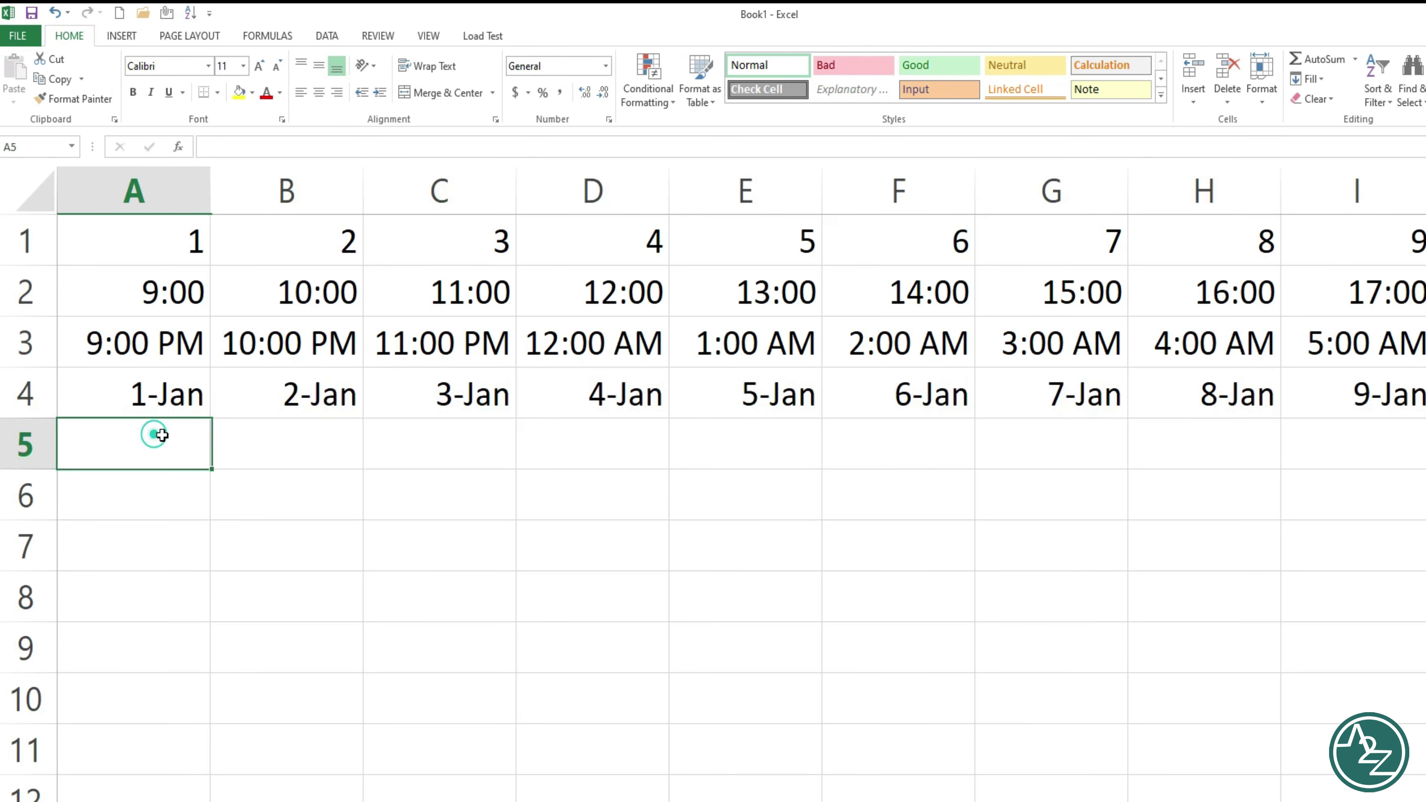
{"action": "type", "text": "1"}
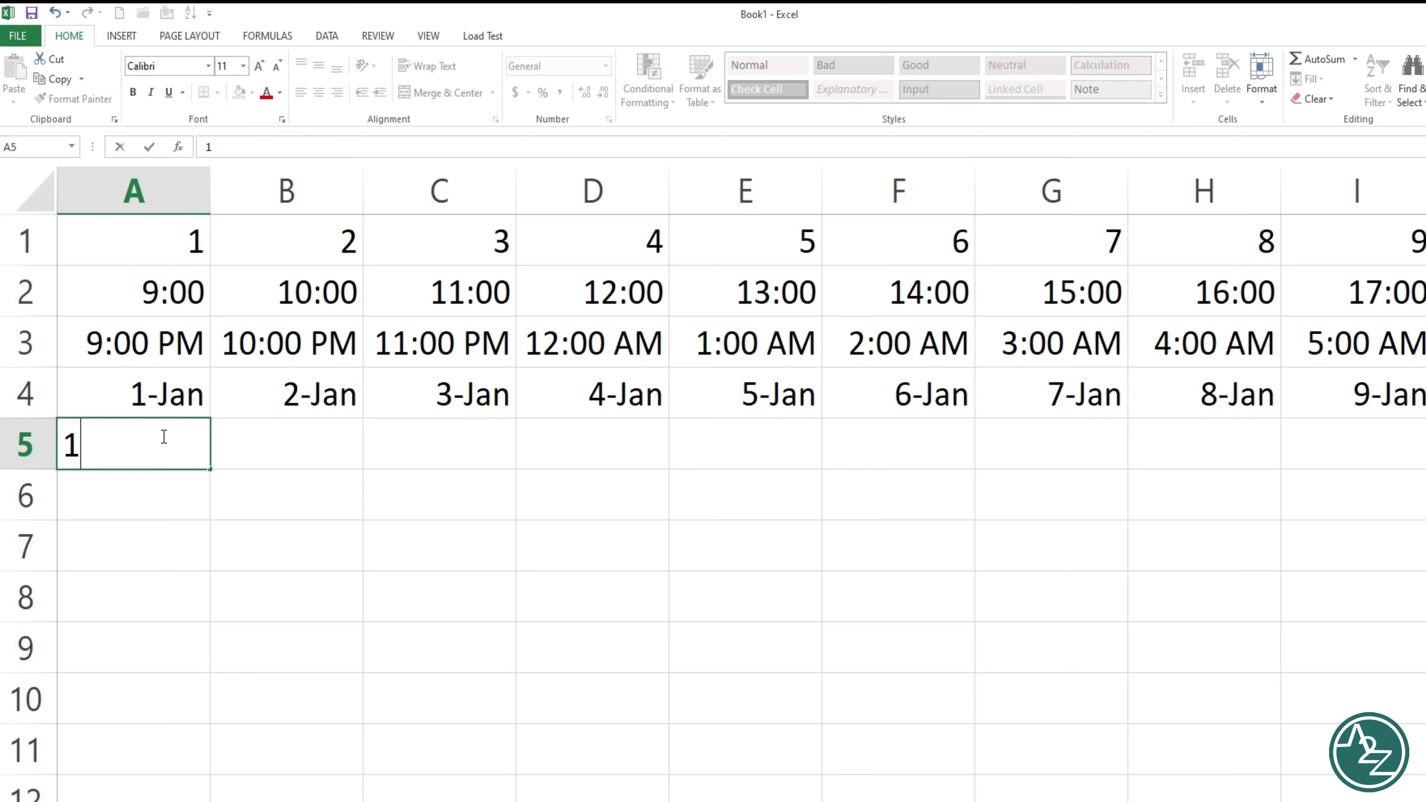
{"action": "type", "text": "5-"}
{"action": "type", "text": "jan"}
{"action": "key", "text": "Tab"}
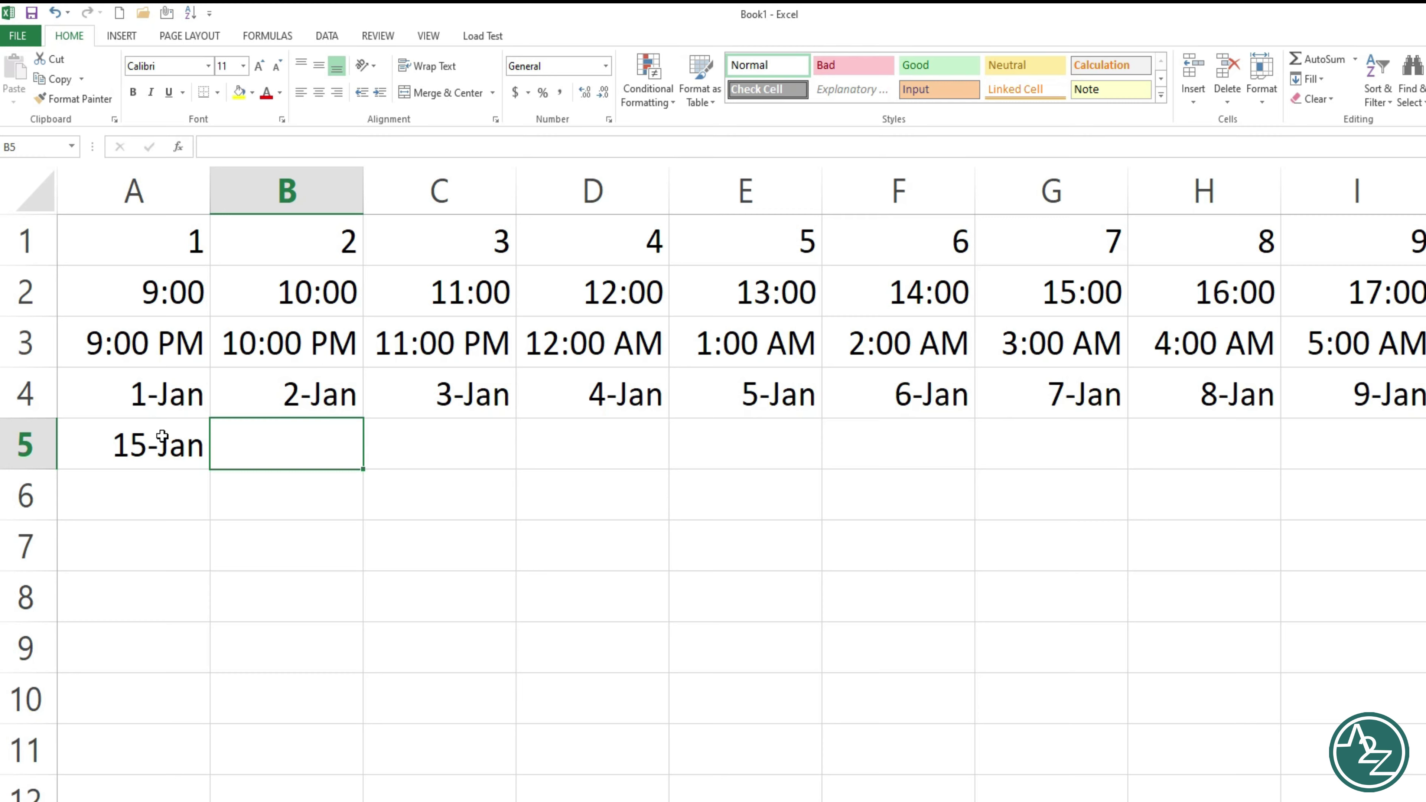
{"action": "type", "text": "15-"}
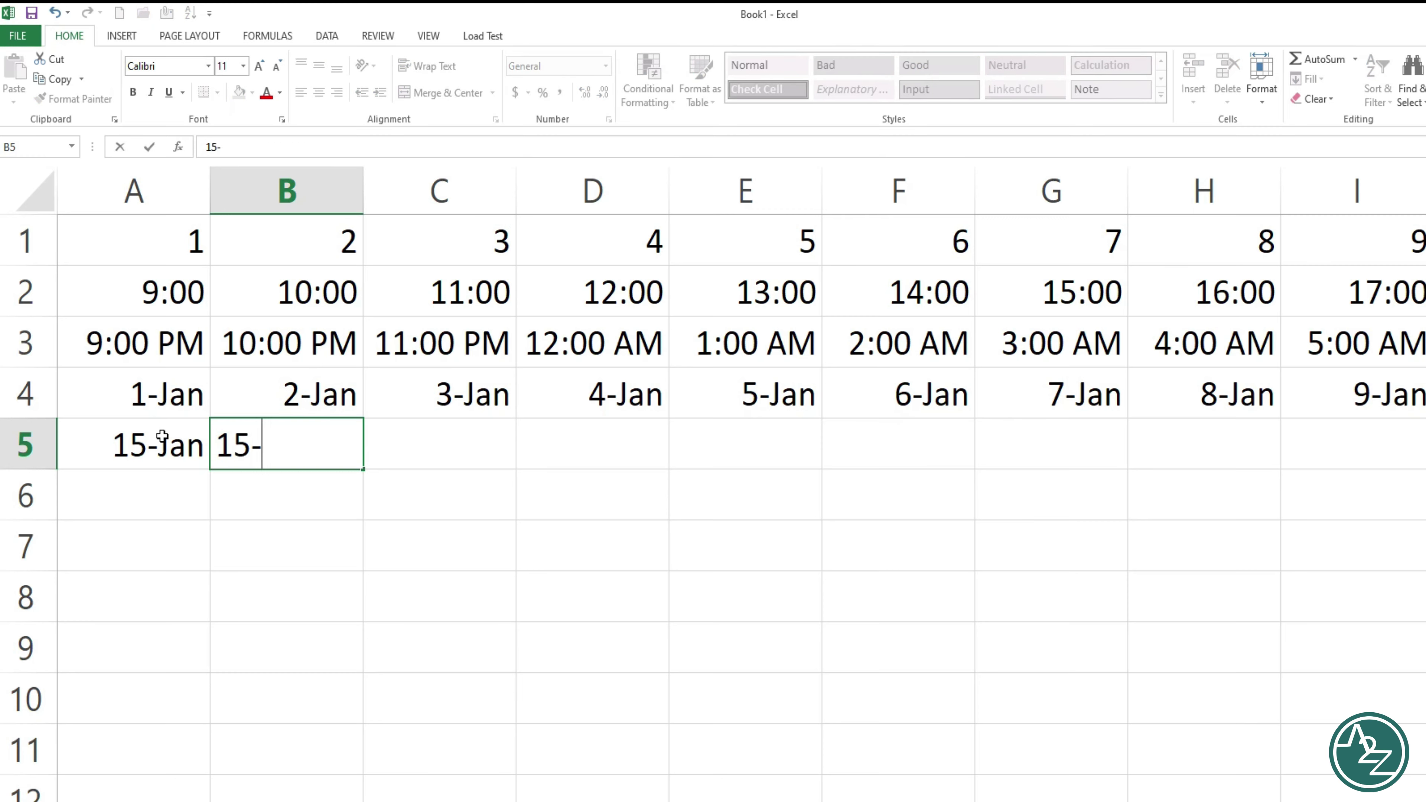
{"action": "type", "text": "4"}
{"action": "left_click_drag", "start_coordinate": [162, 436], "coordinate": [280, 447]}
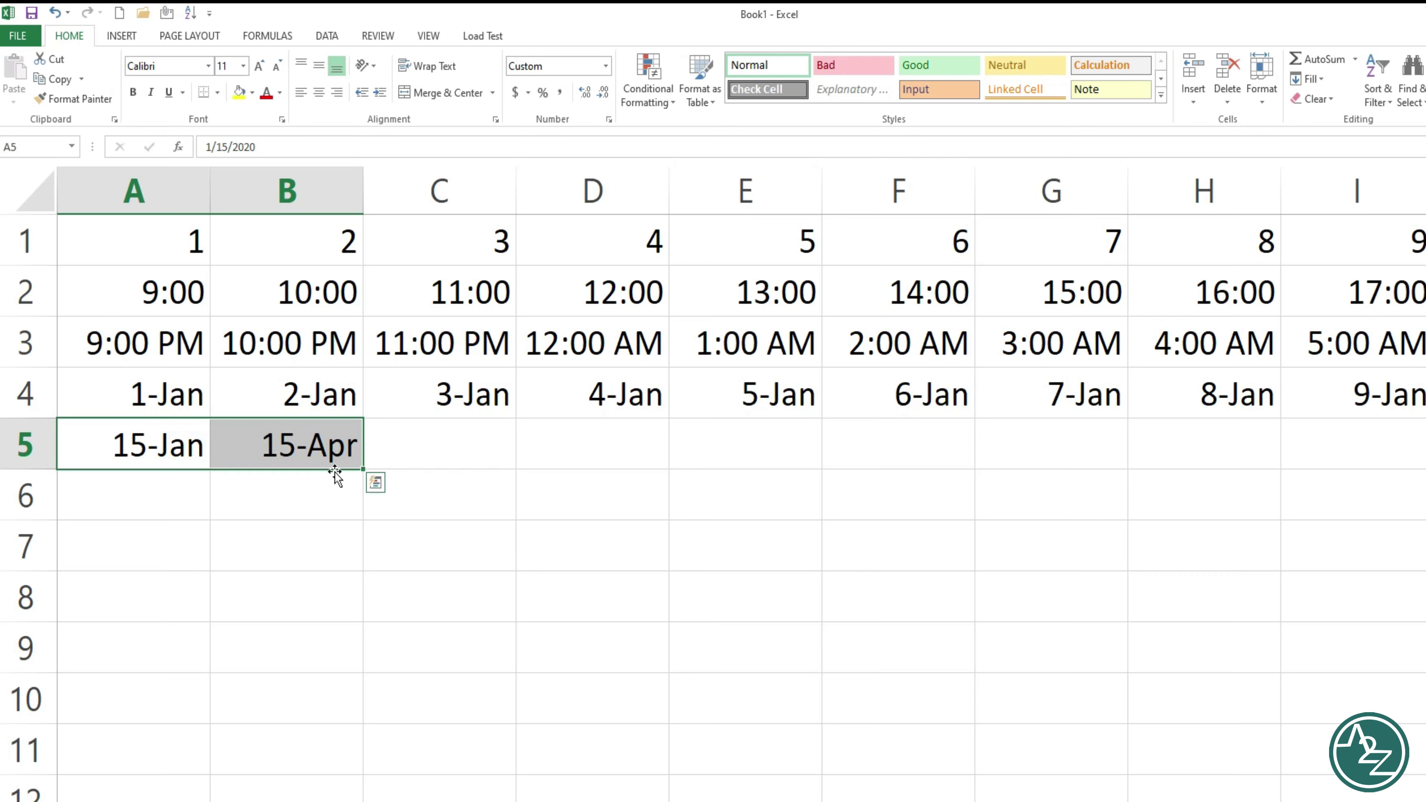
{"action": "left_click_drag", "start_coordinate": [363, 471], "coordinate": [1274, 470]}
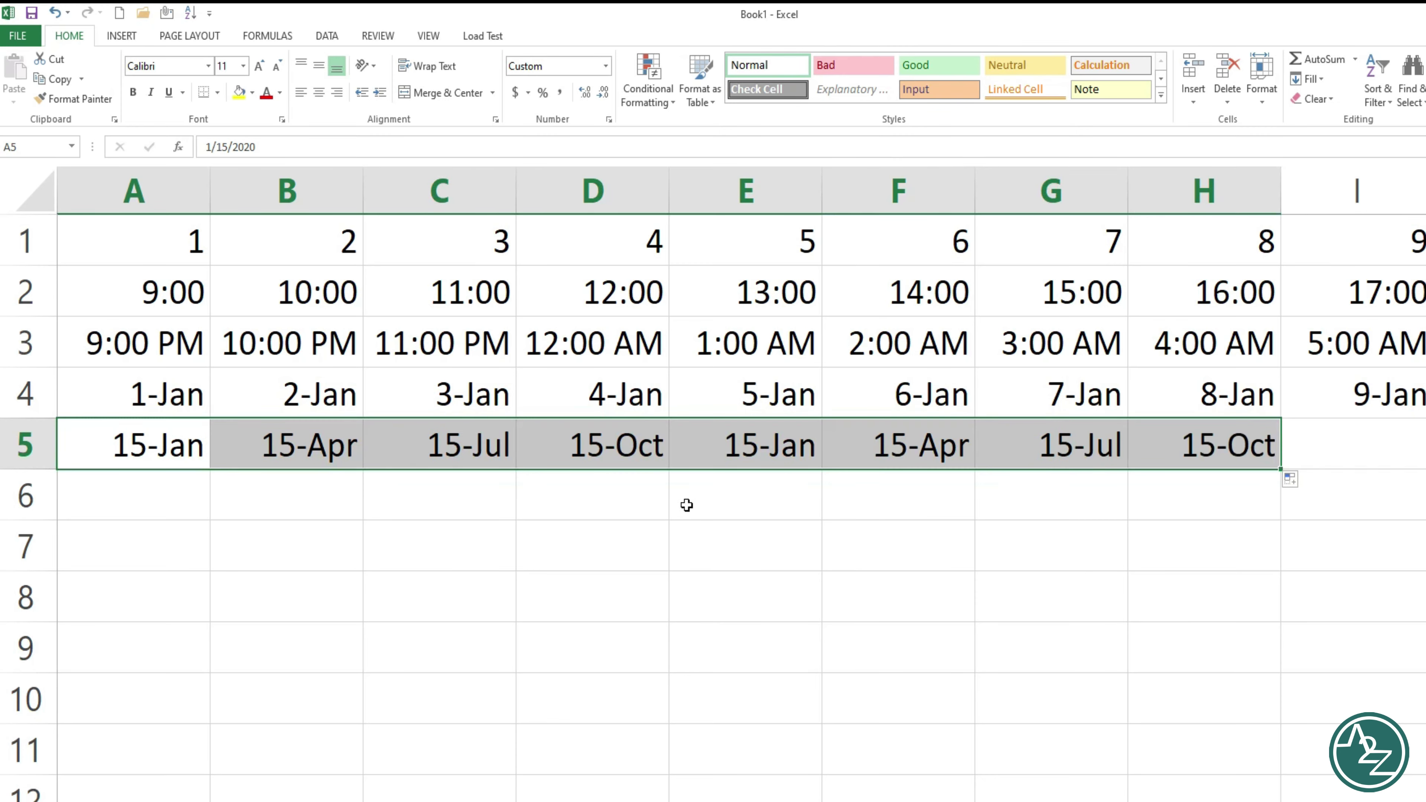
Verify the row 5 dates, with B5 holding 4/15/2020 and C5 holding 7/15/2020
{"action": "left_click", "coordinate": [168, 459]}
{"action": "left_click", "coordinate": [282, 456]}
{"action": "left_click", "coordinate": [471, 445]}
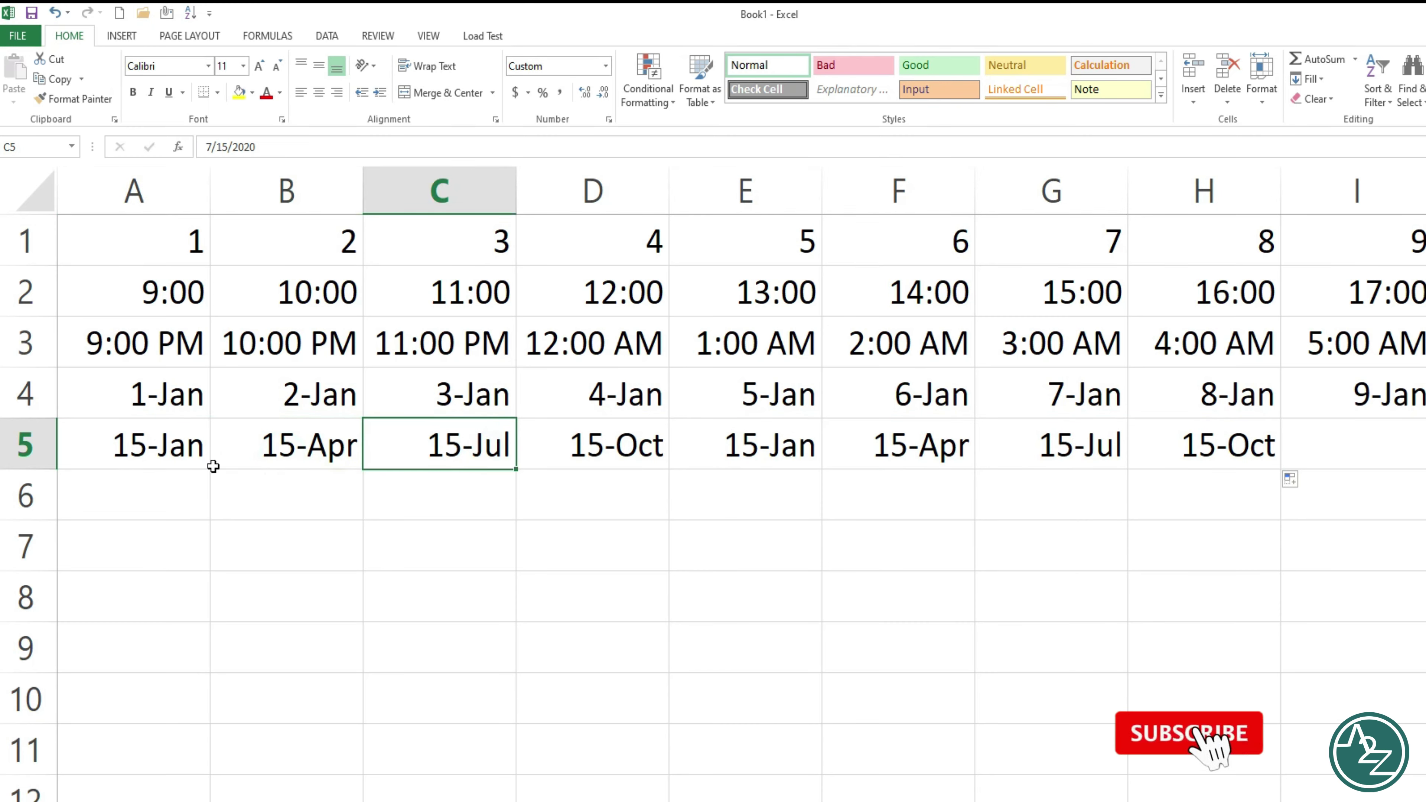
{"action": "left_click", "coordinate": [179, 455]}
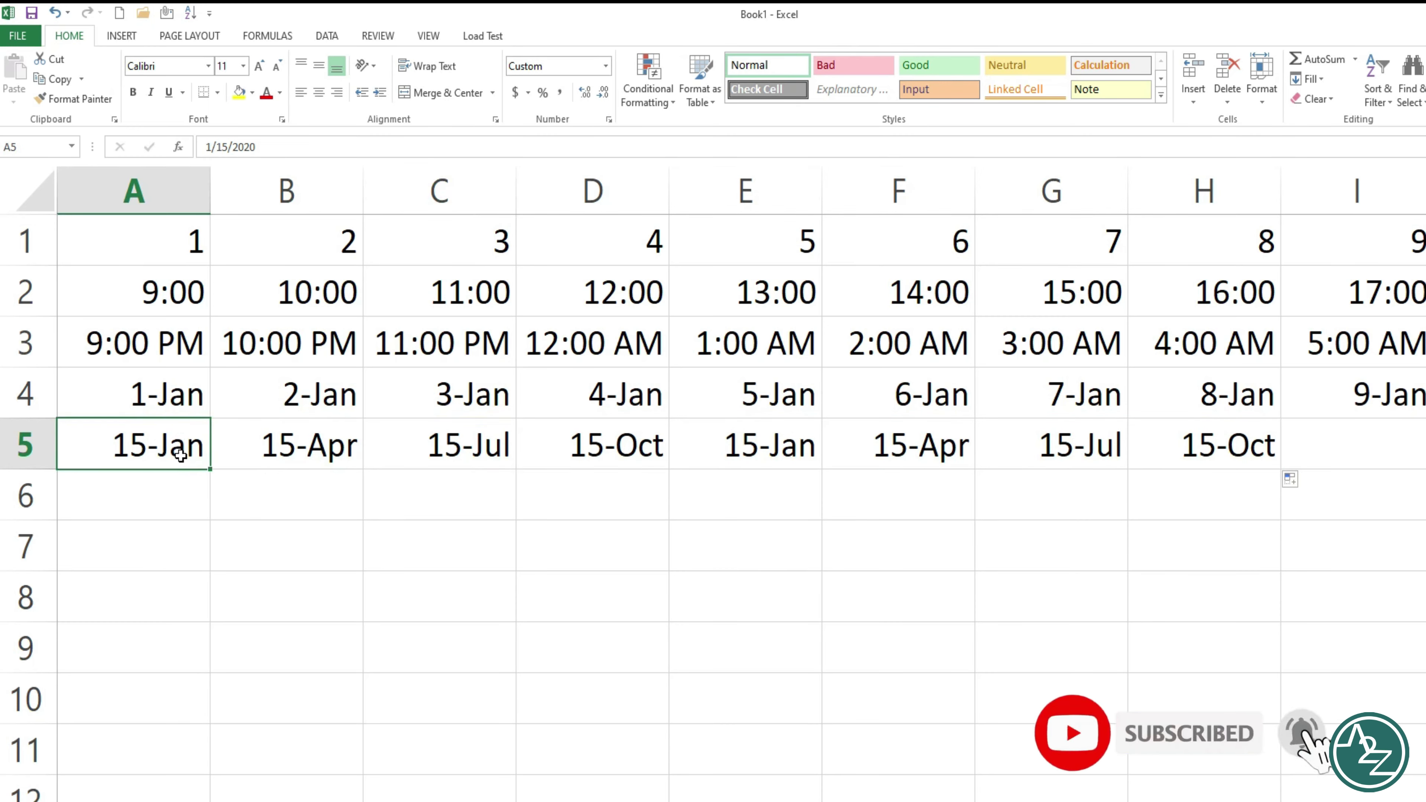
{"action": "left_click", "coordinate": [321, 456]}
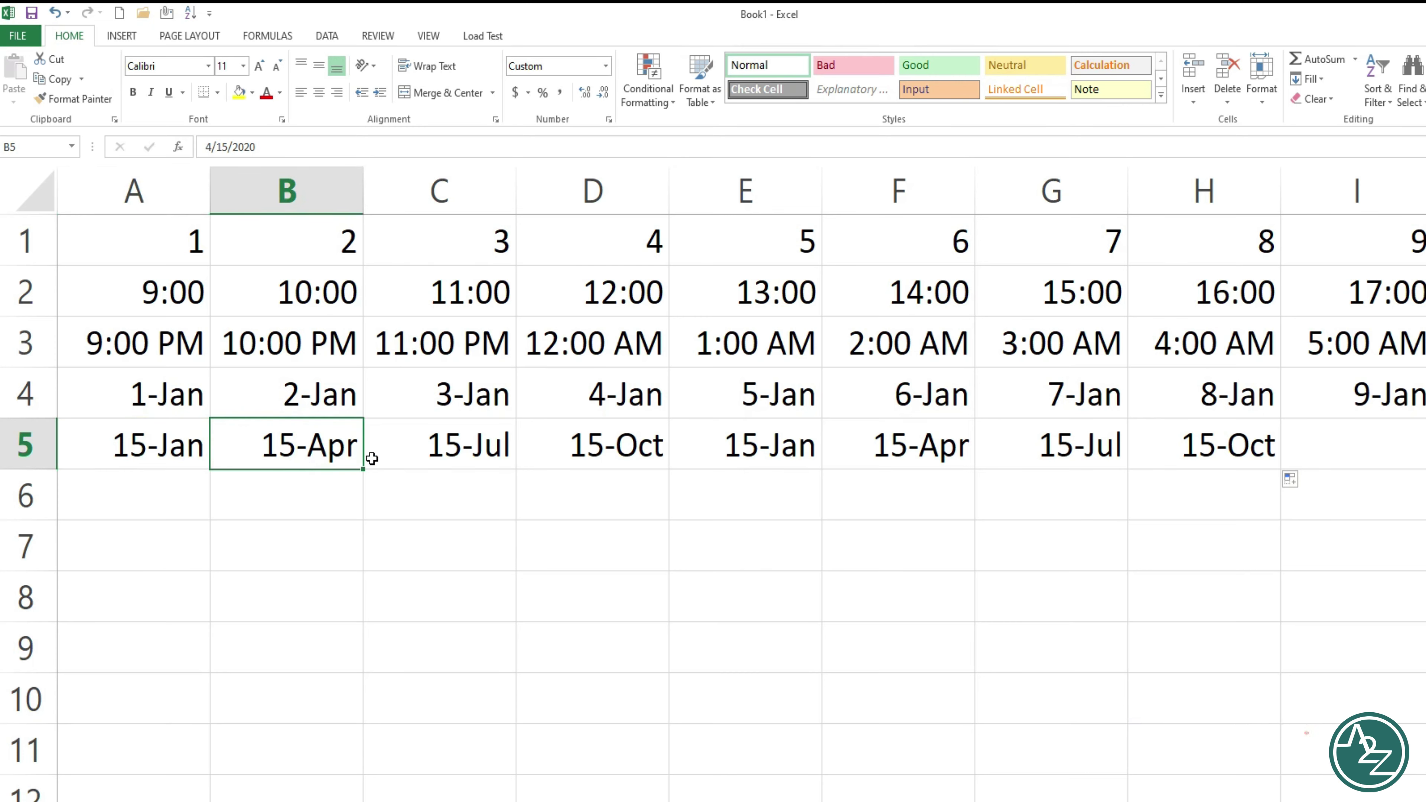
{"action": "left_click", "coordinate": [453, 452]}
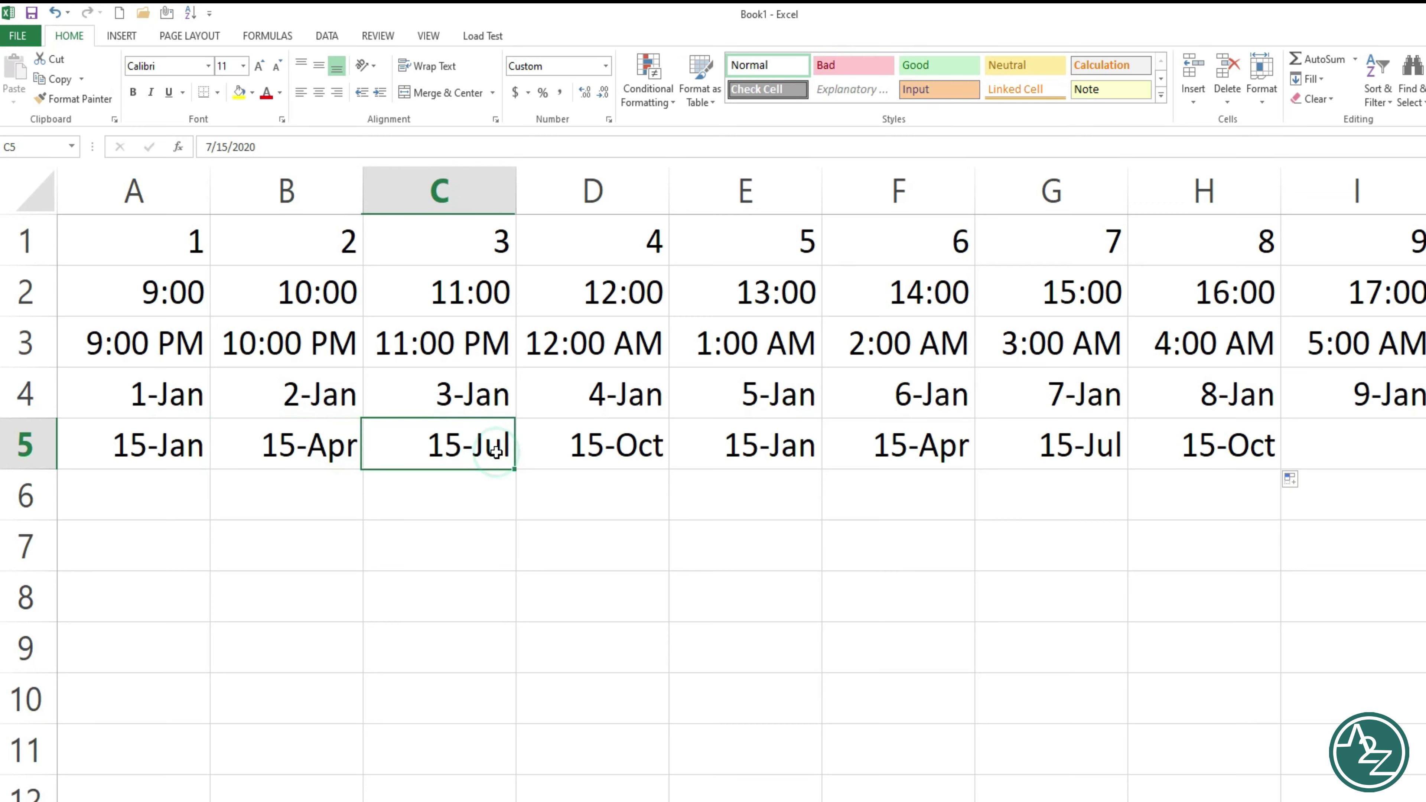
{"action": "left_click_drag", "start_coordinate": [147, 443], "coordinate": [1199, 444]}
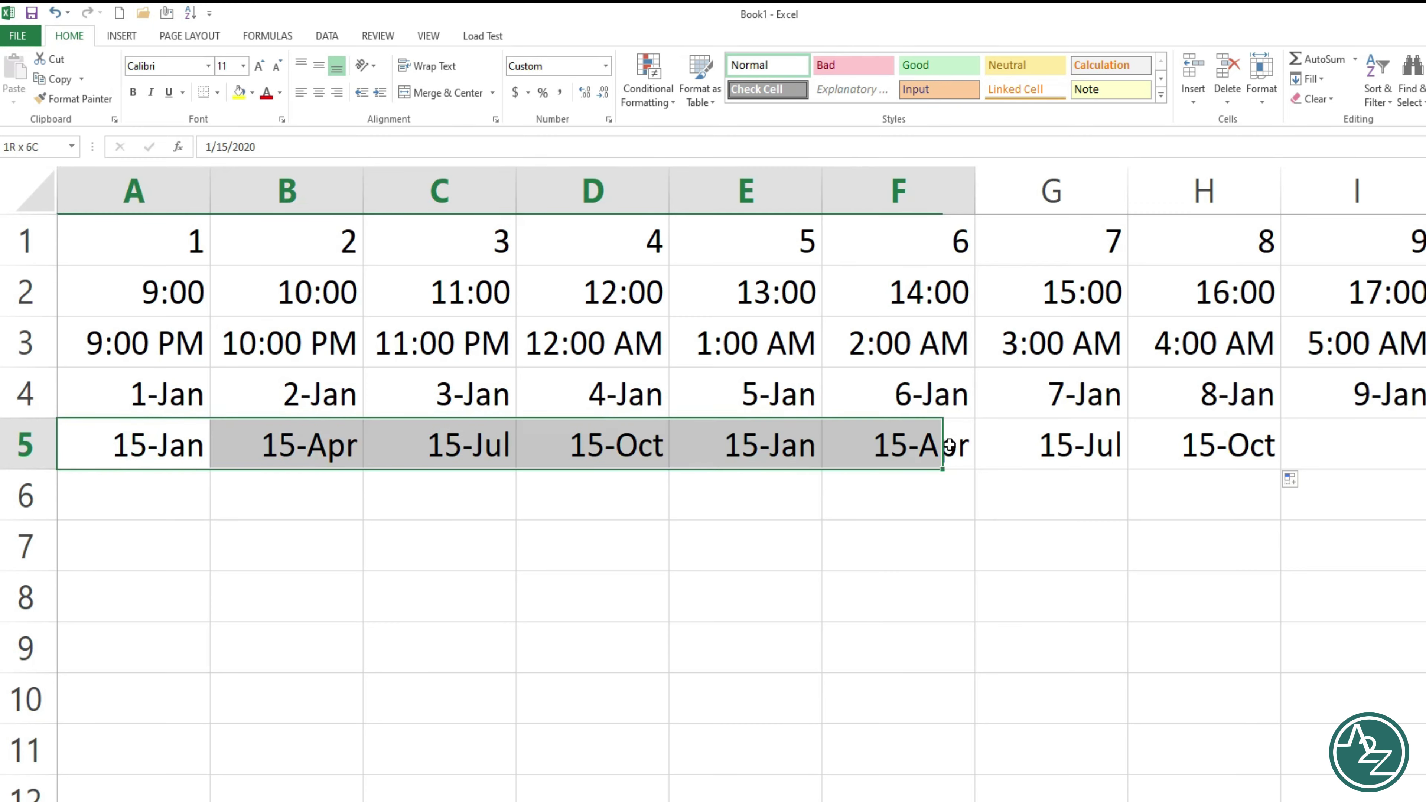
{"action": "left_click", "coordinate": [129, 502]}
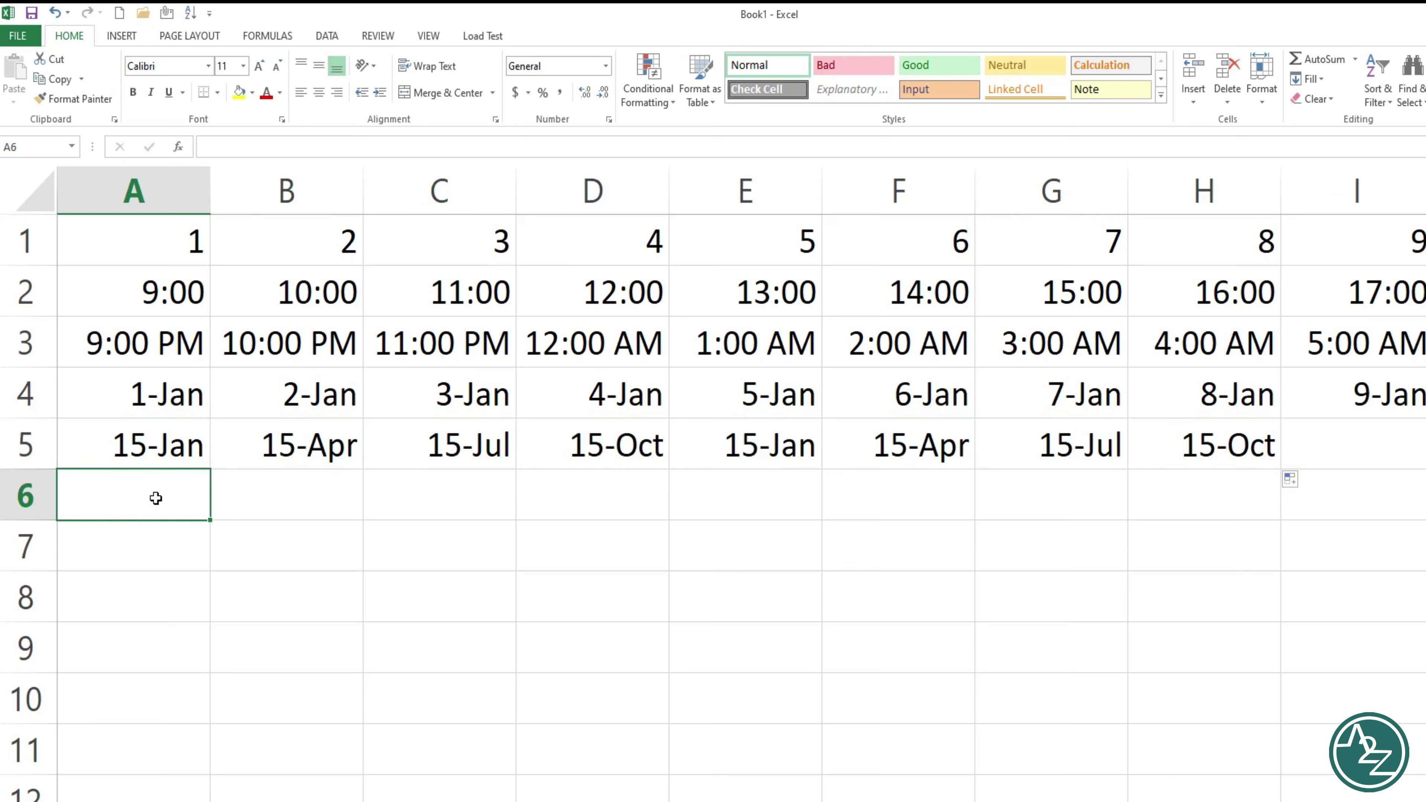
Enter 2020 and 2021 in A6:B6 and fill the years through 2027 in H6
{"action": "type", "text": "20"}
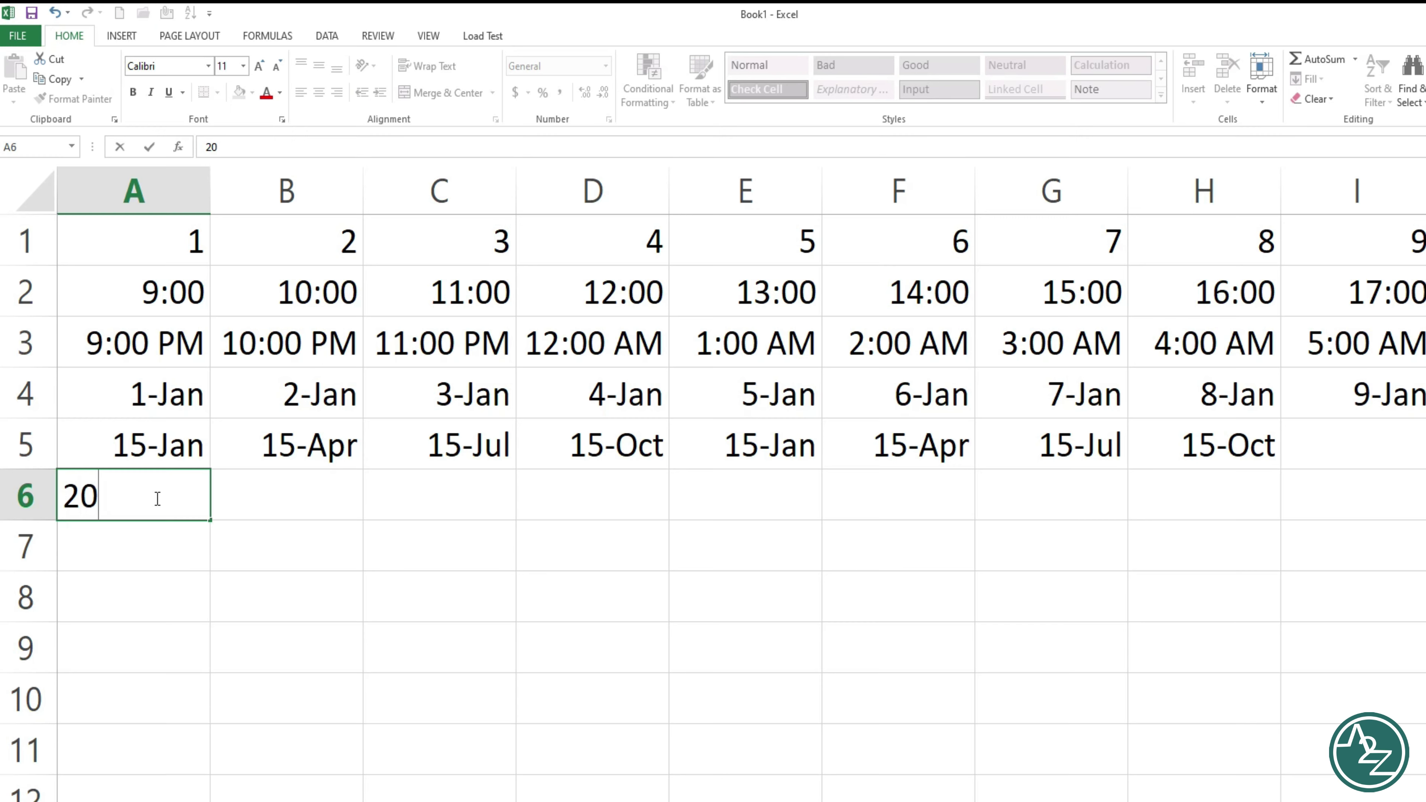
{"action": "type", "text": "20"}
{"action": "left_click", "coordinate": [258, 494]}
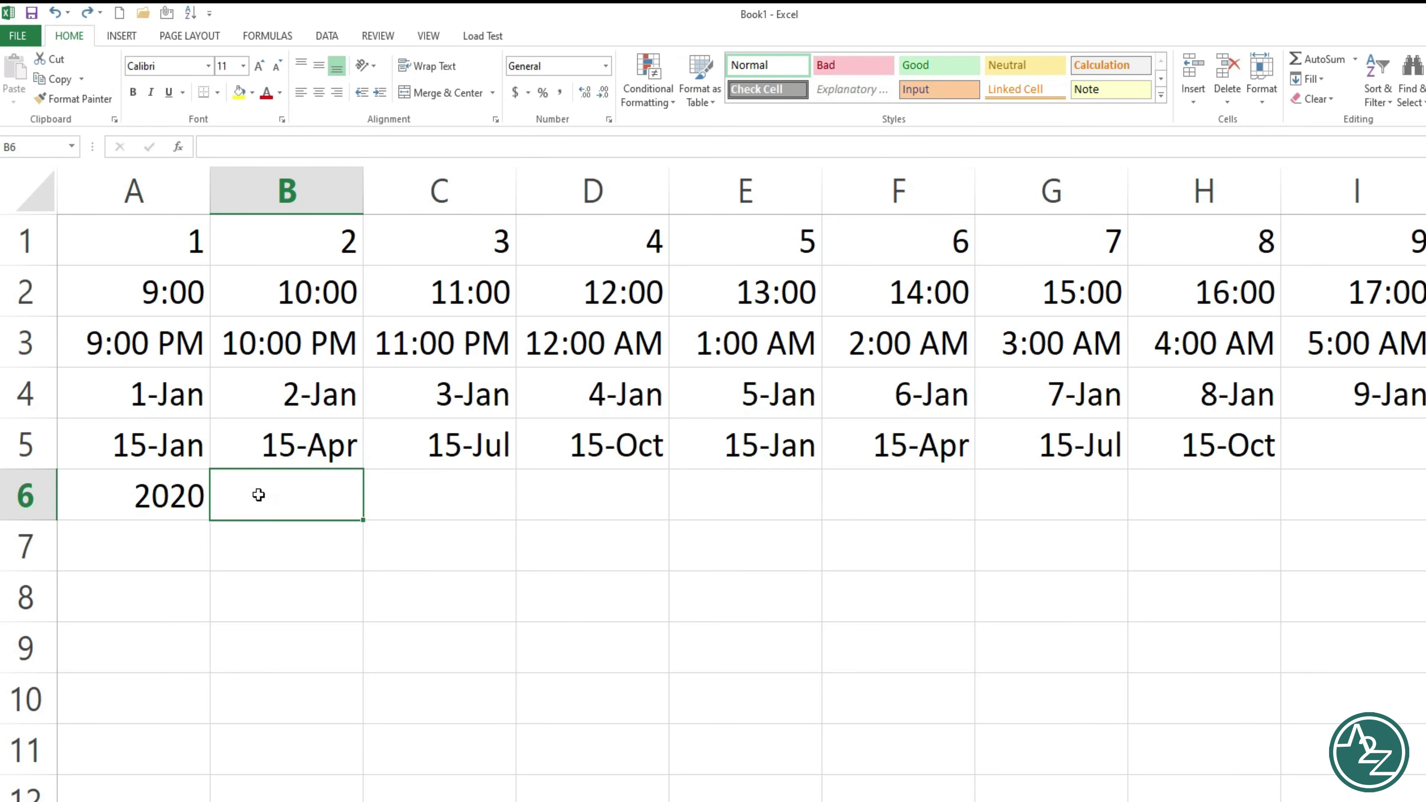
{"action": "type", "text": "21"}
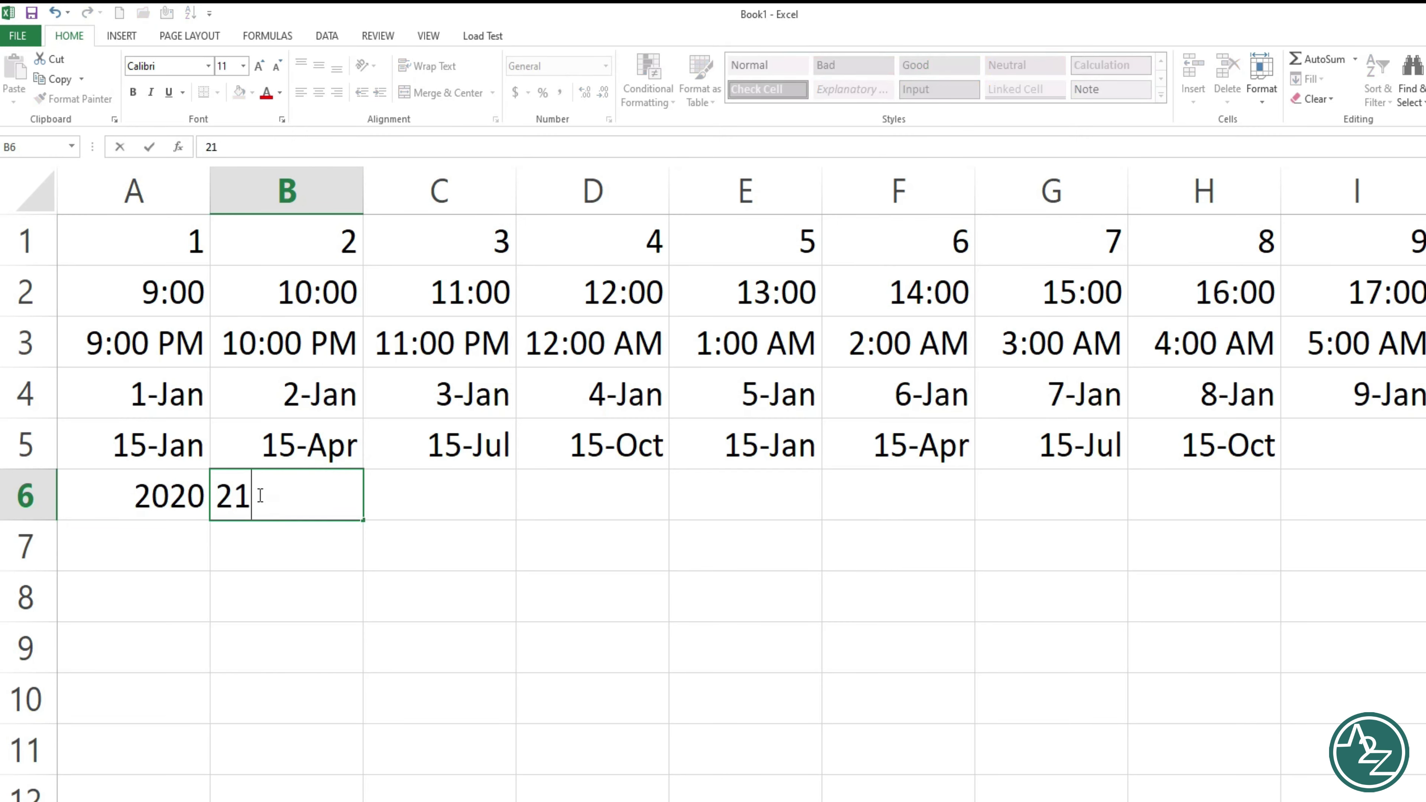
{"action": "key", "text": "BackSpace"}
{"action": "type", "text": "021"}
{"action": "left_click", "coordinate": [229, 605]}
{"action": "left_click", "coordinate": [184, 494]}
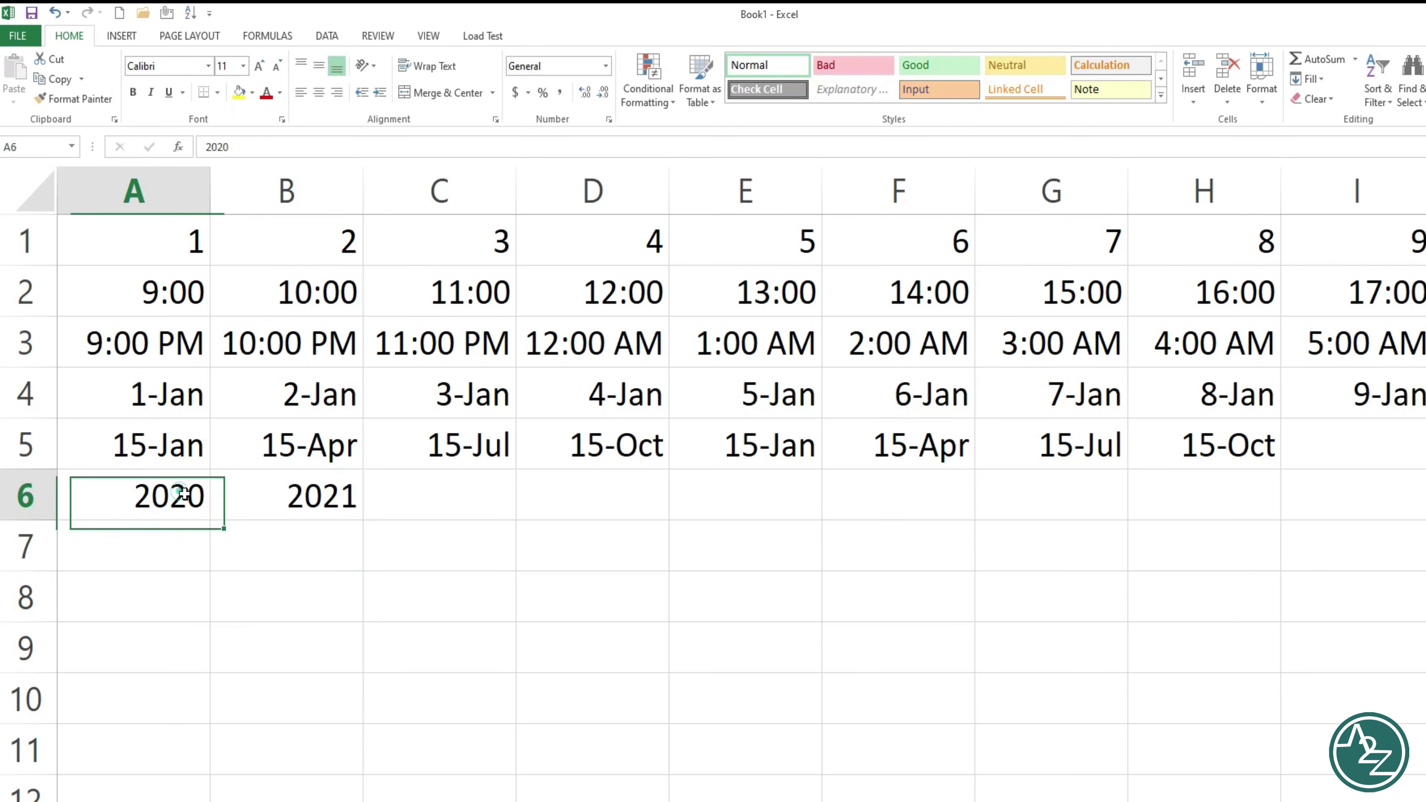
{"action": "left_click_drag", "start_coordinate": [184, 495], "coordinate": [1216, 538]}
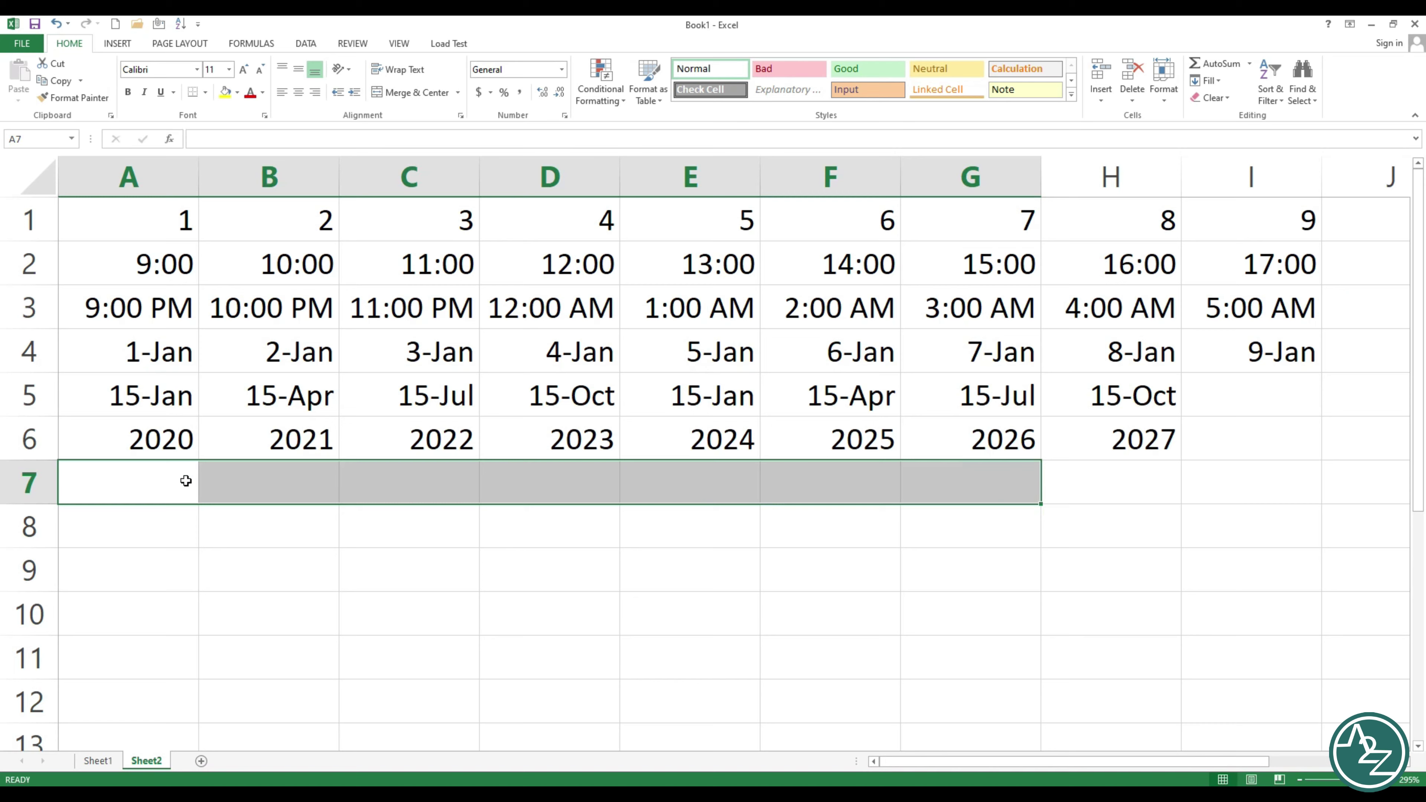
{"action": "left_click", "coordinate": [194, 488]}
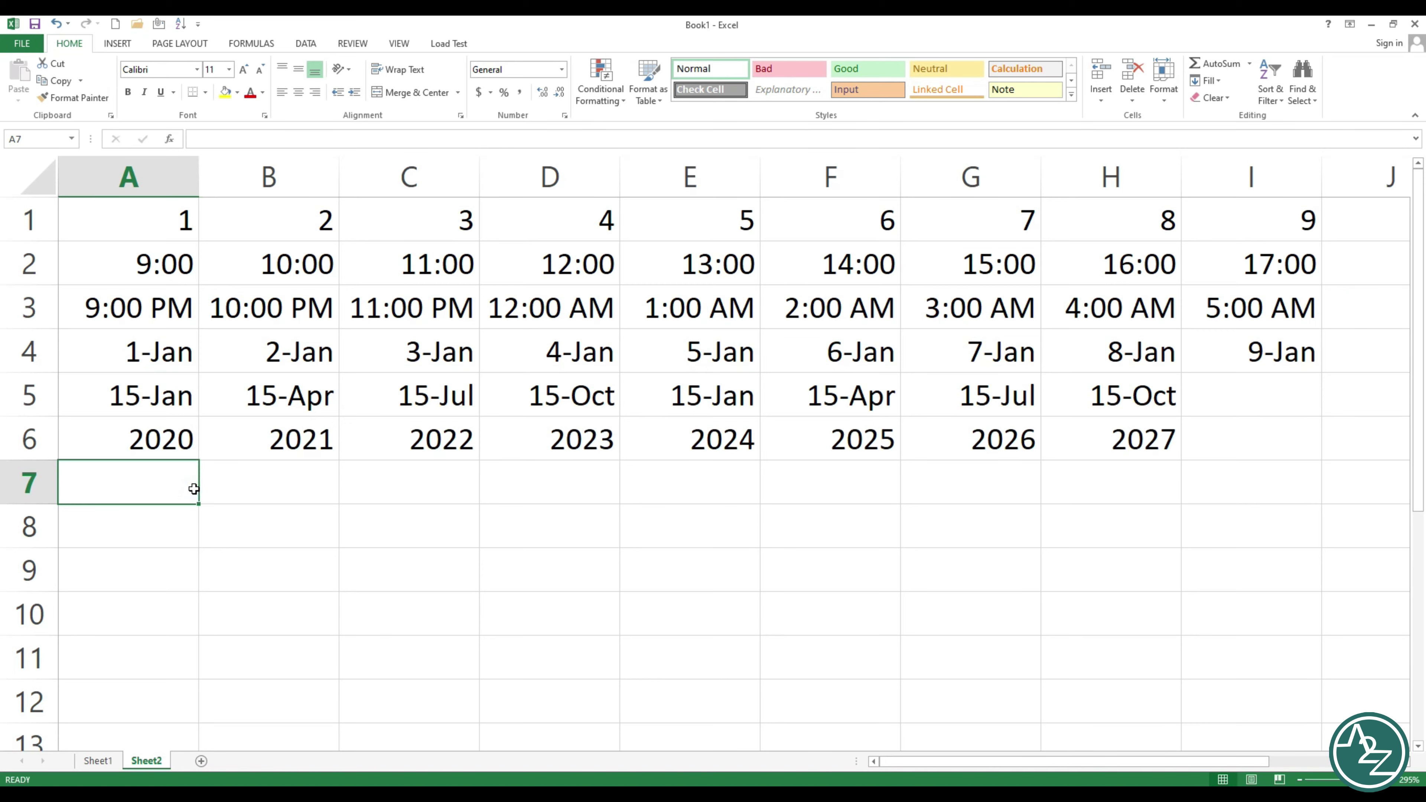
Enter Monday in A7 and fill row 7 with the full weekday names
{"action": "type", "text": "Monday"}
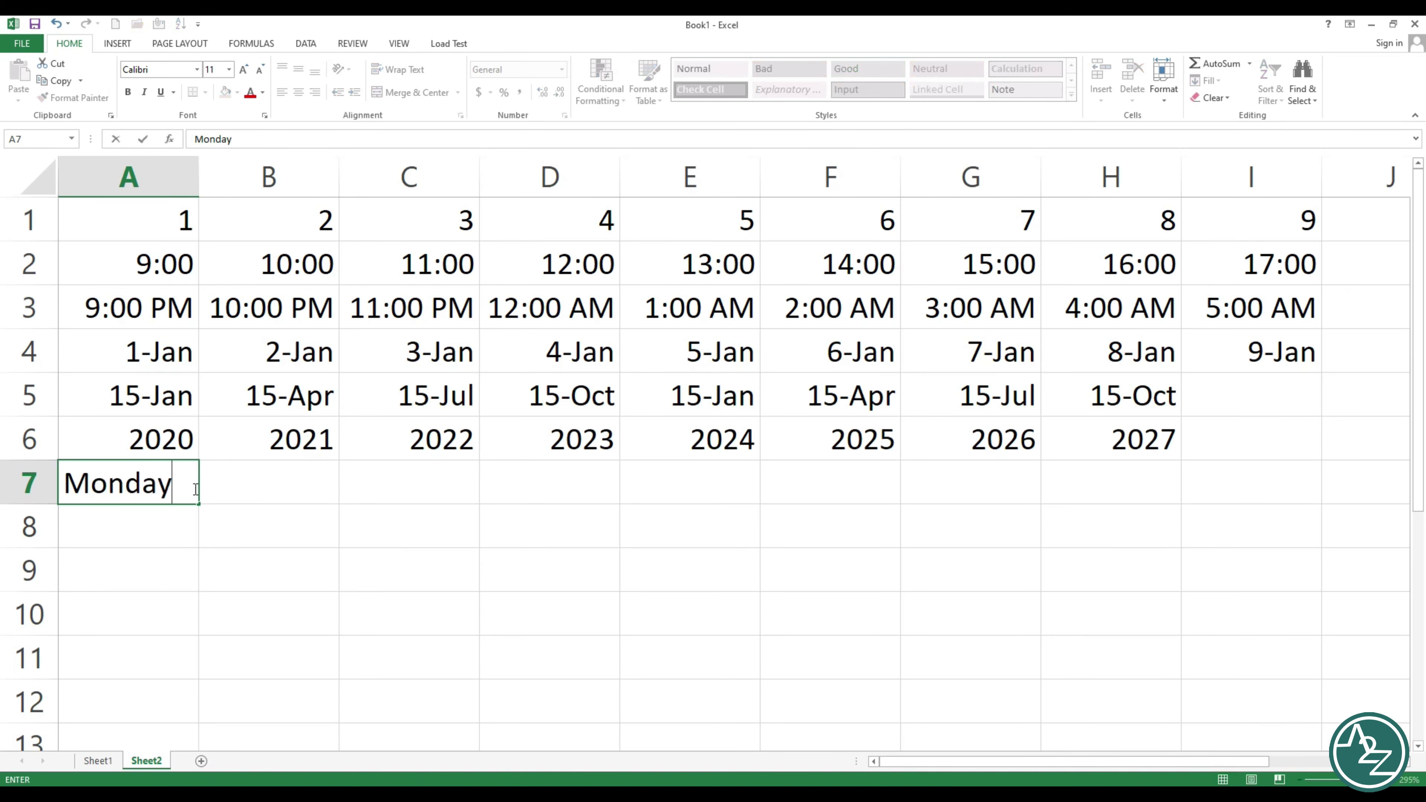
{"action": "key", "text": "Return"}
{"action": "left_click", "coordinate": [169, 483]}
{"action": "left_click_drag", "start_coordinate": [199, 503], "coordinate": [1111, 499]}
Enter Mon in A8 and fill row 8 with Tue through Sun to G8
{"action": "left_click", "coordinate": [155, 537]}
{"action": "type", "text": "Monday"}
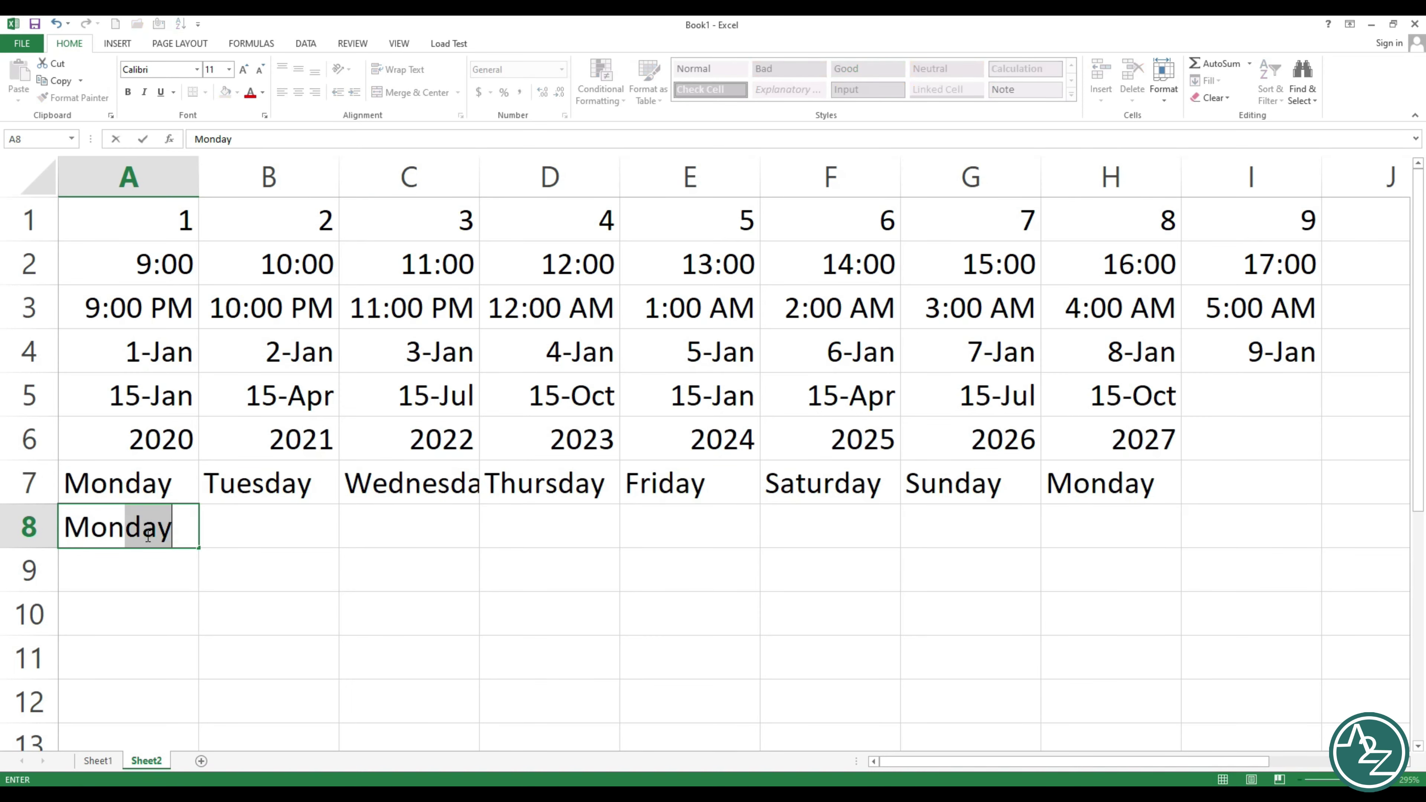
{"action": "key", "text": "BackSpace"}
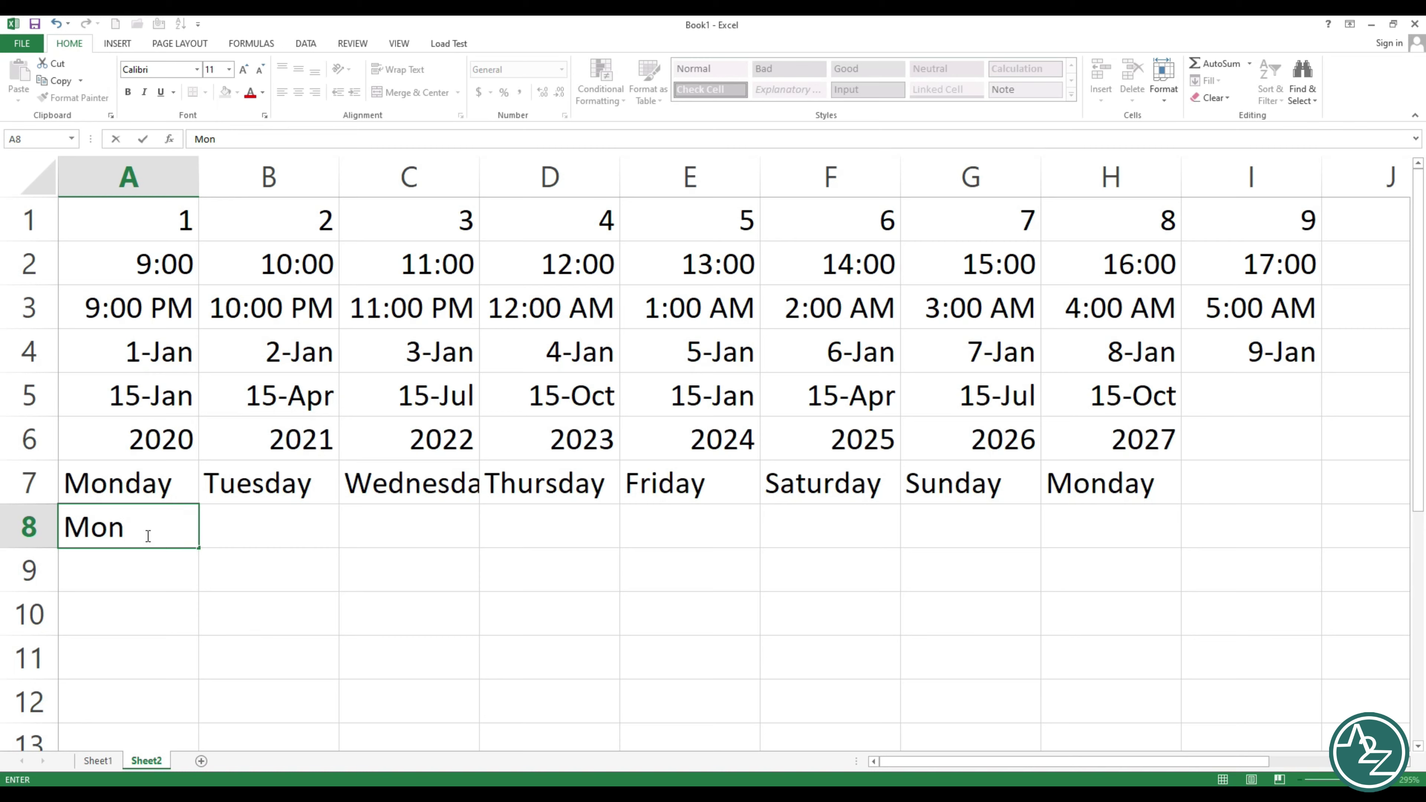
{"action": "key", "text": "Tab"}
{"action": "left_click", "coordinate": [143, 531]}
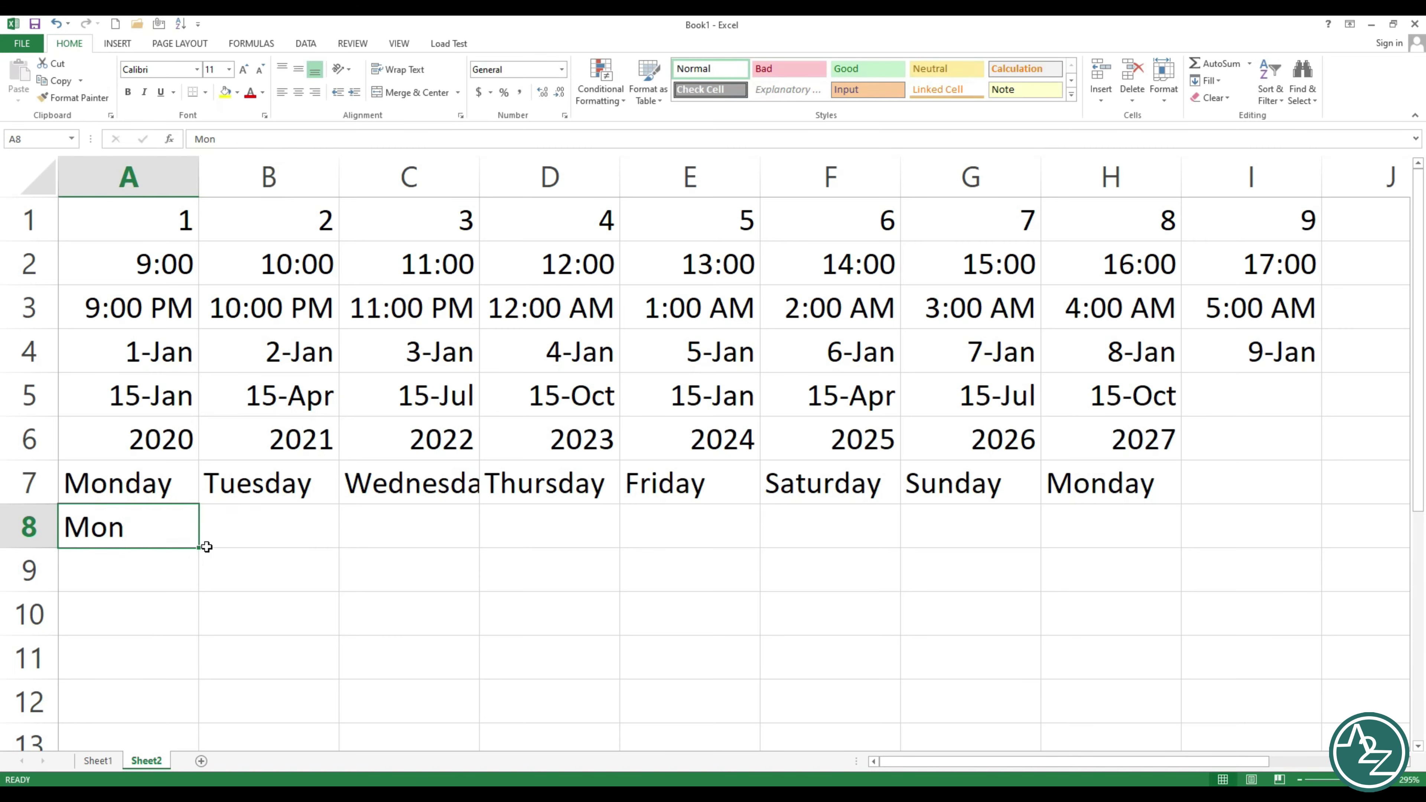
{"action": "left_click", "coordinate": [207, 542]}
{"action": "left_click", "coordinate": [181, 529]}
{"action": "left_click_drag", "start_coordinate": [198, 547], "coordinate": [982, 547]}
Enter January in A9 and fill row 9 with months through August
{"action": "left_click", "coordinate": [163, 569]}
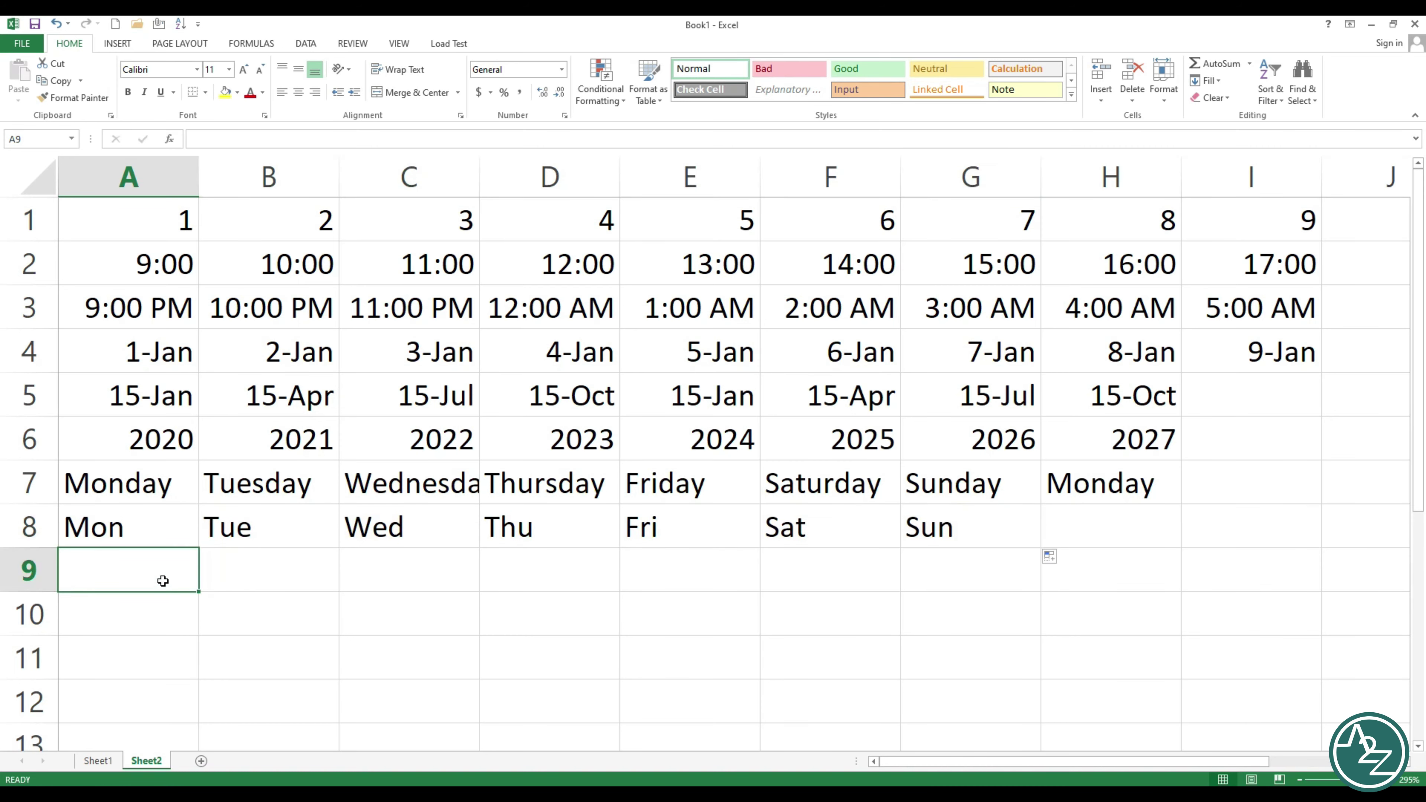
{"action": "type", "text": "J"}
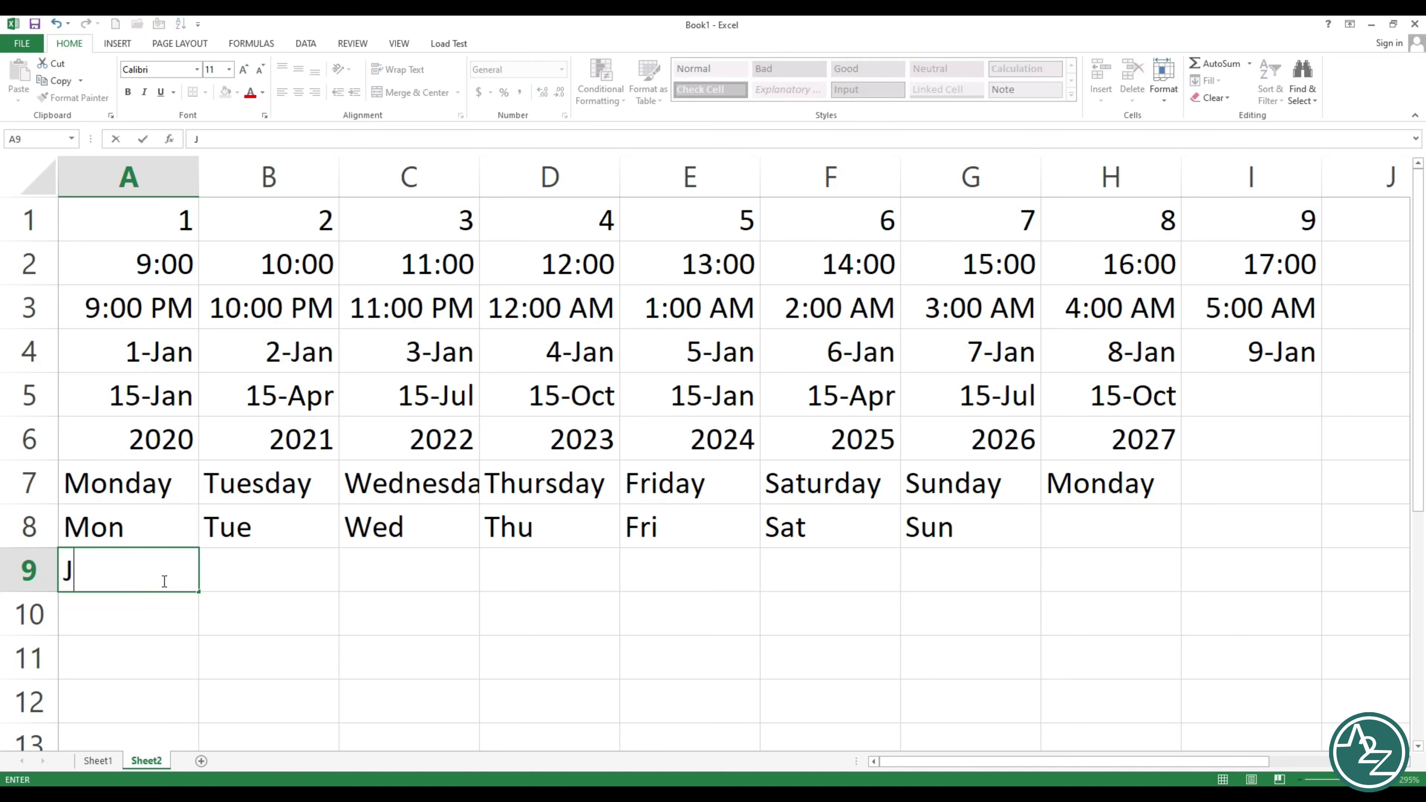
{"action": "type", "text": "anu"}
{"action": "type", "text": "ary"}
{"action": "left_click", "coordinate": [168, 619]}
{"action": "left_click", "coordinate": [163, 579]}
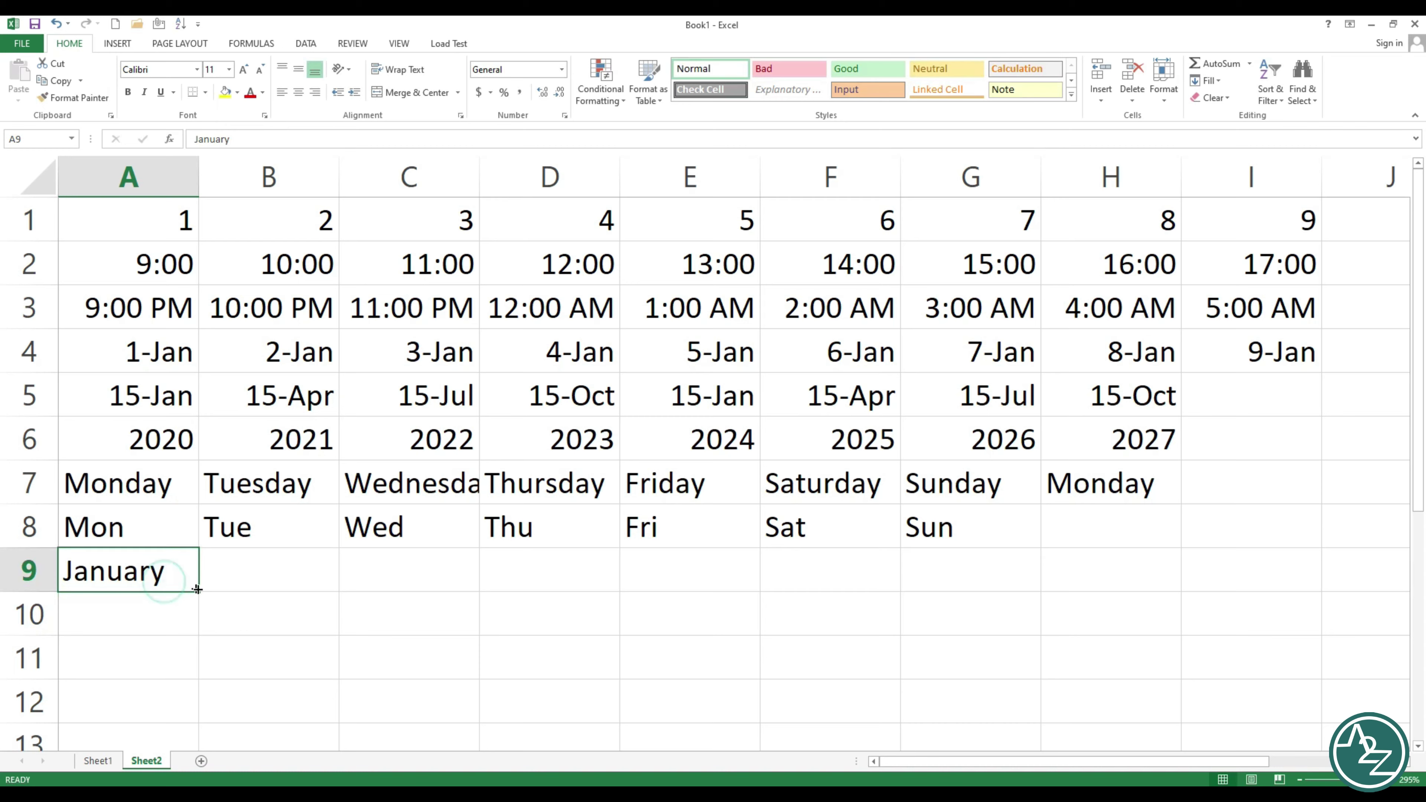
{"action": "left_click_drag", "start_coordinate": [198, 591], "coordinate": [1181, 579]}
Enter Jan in A10 and fill row 10 with Feb through Aug
{"action": "left_click", "coordinate": [141, 618]}
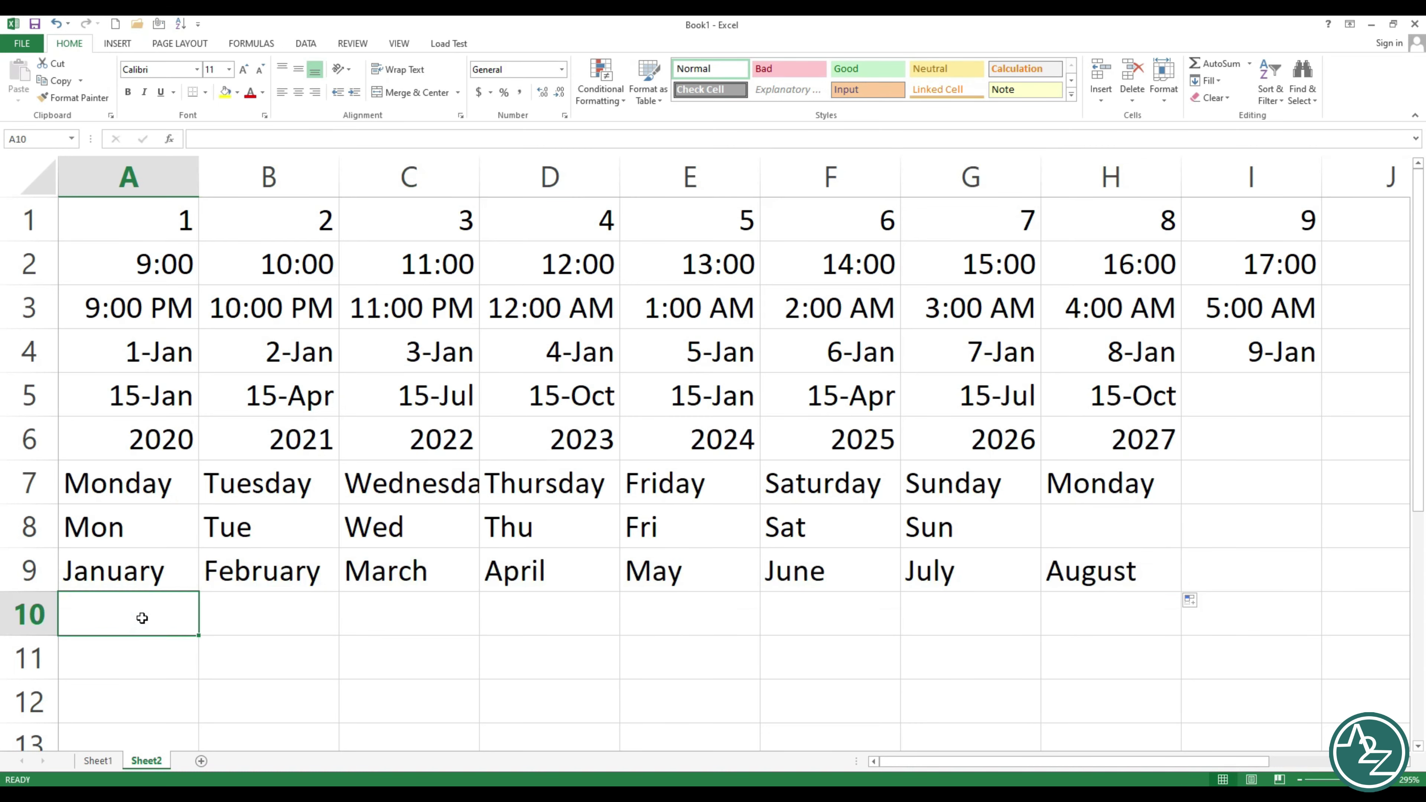
{"action": "type", "text": "Jan"}
{"action": "key", "text": "Delete"}
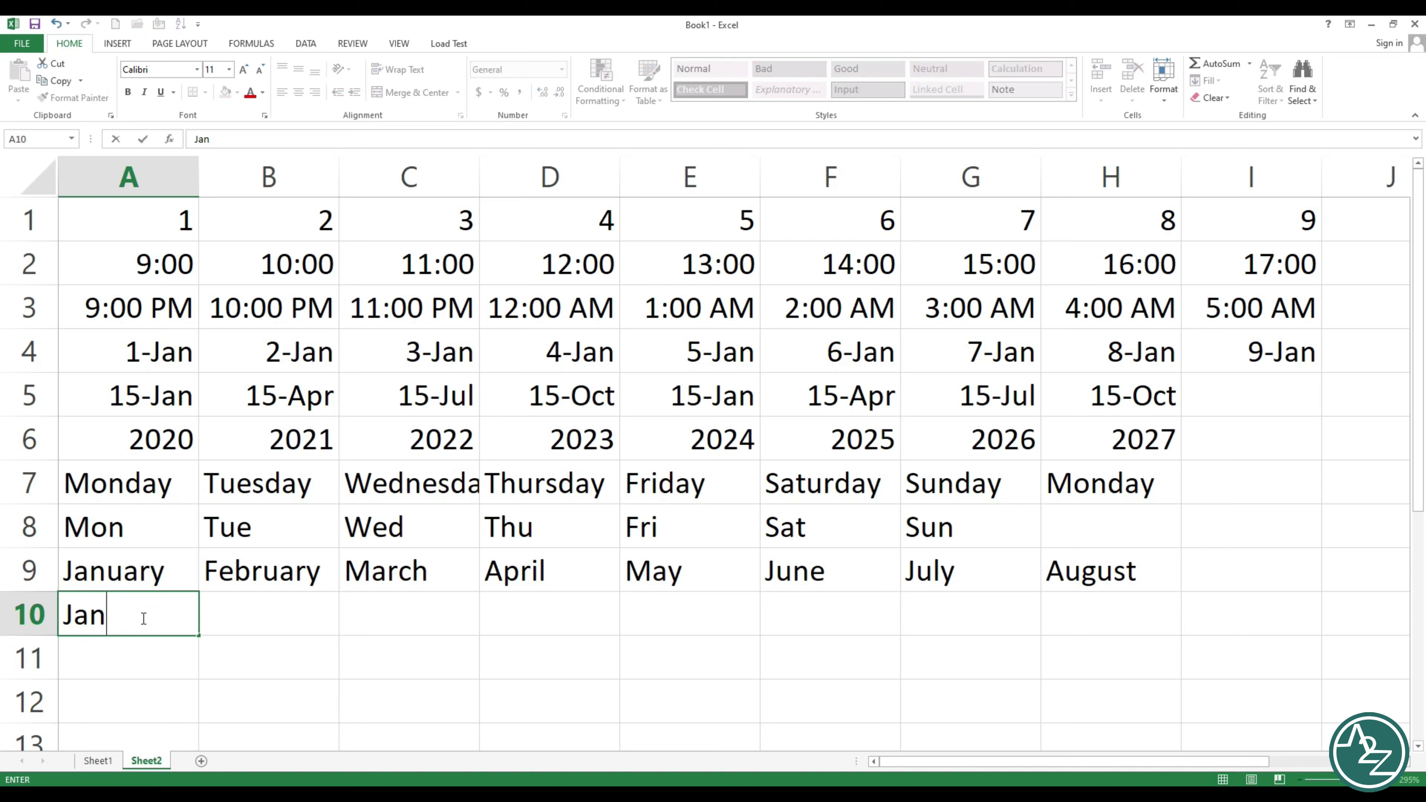
{"action": "left_click_drag", "start_coordinate": [197, 635], "coordinate": [255, 640]}
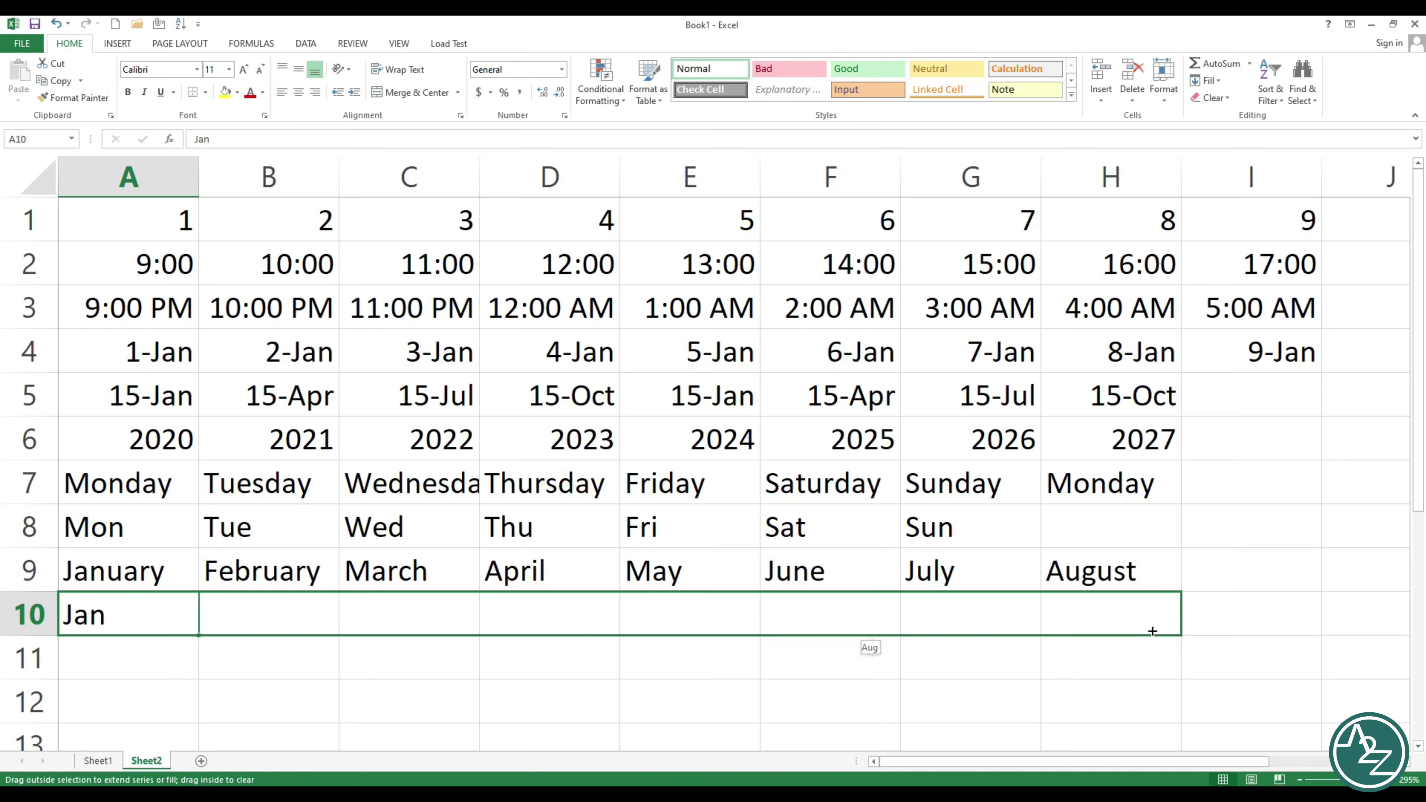
{"action": "left_click_drag", "start_coordinate": [454, 630], "coordinate": [1176, 637]}
{"action": "left_click", "coordinate": [163, 671]}
Enter Qtr1 in A11 and fill row 11 to F11, cycling Qtr1–Qtr4 then Qtr1, Qtr2
{"action": "type", "text": "Q"}
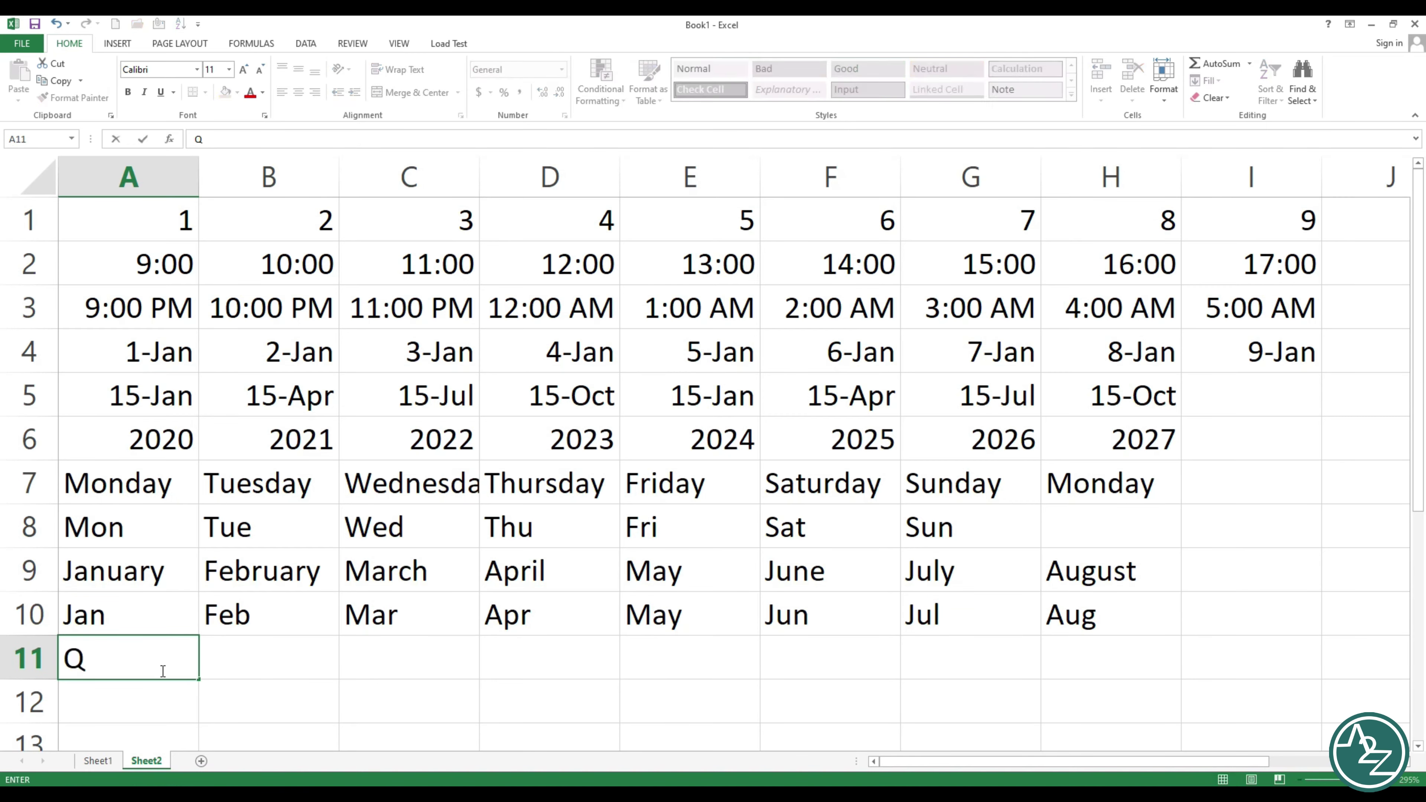
{"action": "type", "text": "tr"}
{"action": "type", "text": "1"}
{"action": "left_click", "coordinate": [238, 666]}
{"action": "left_click", "coordinate": [120, 657]}
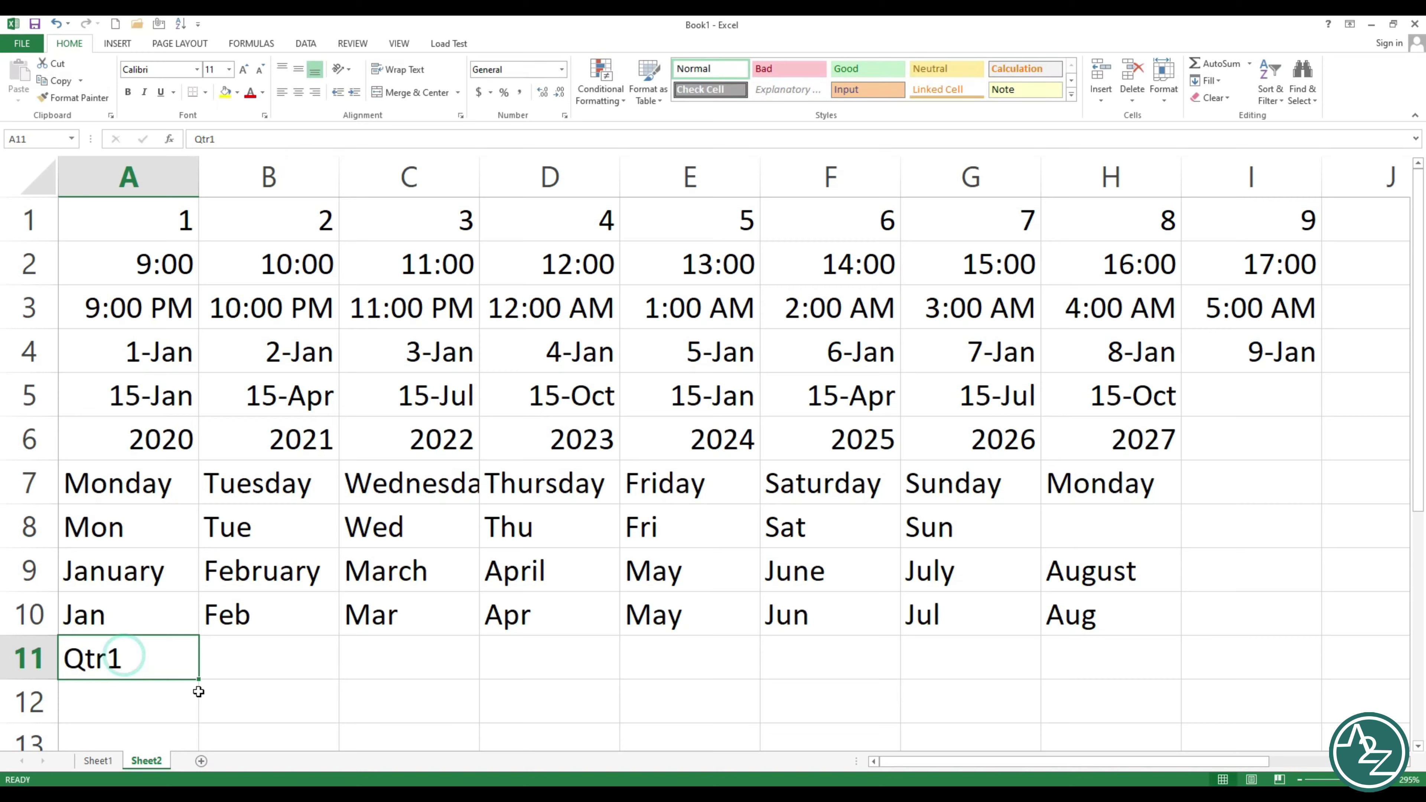
{"action": "left_click_drag", "start_coordinate": [198, 679], "coordinate": [905, 681]}
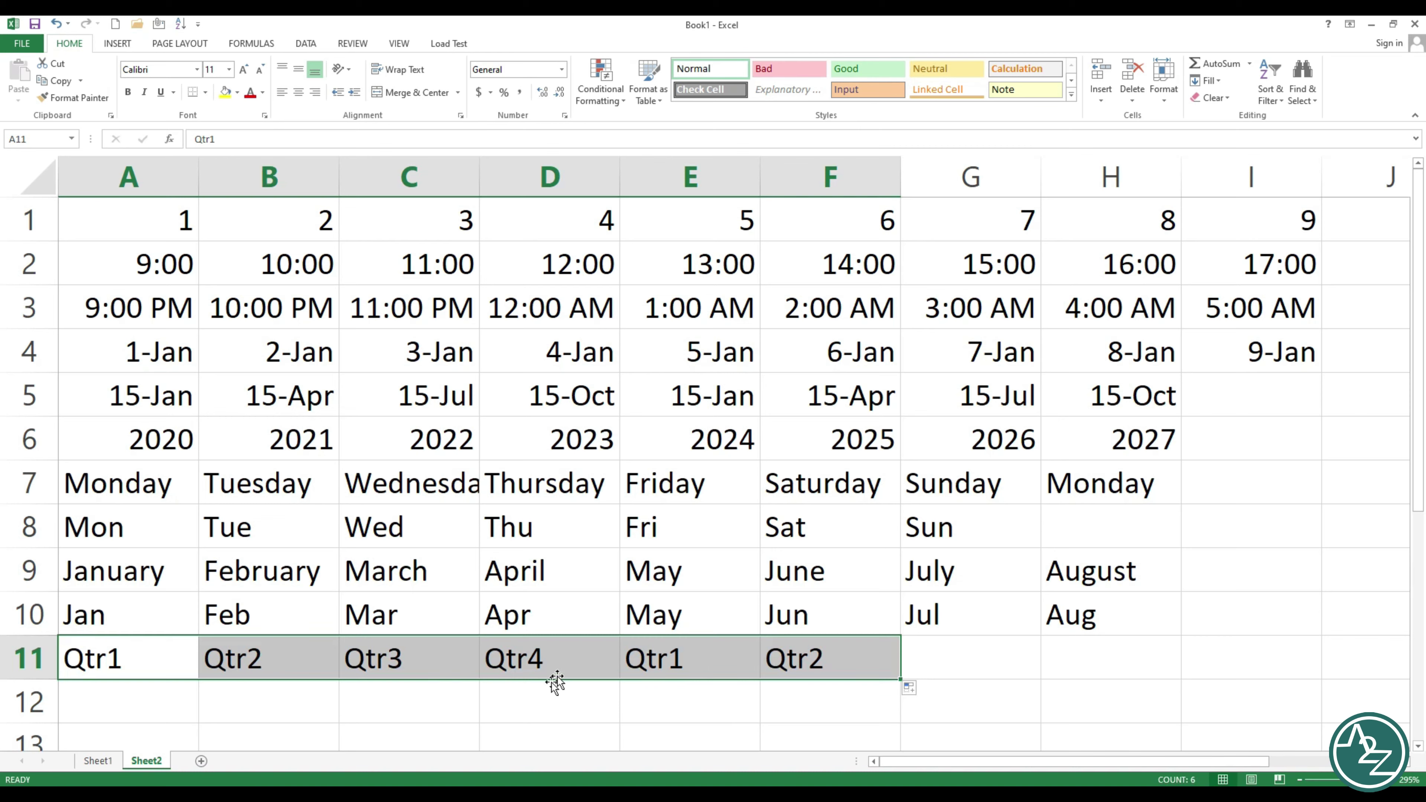
{"action": "left_click_drag", "start_coordinate": [120, 657], "coordinate": [557, 662]}
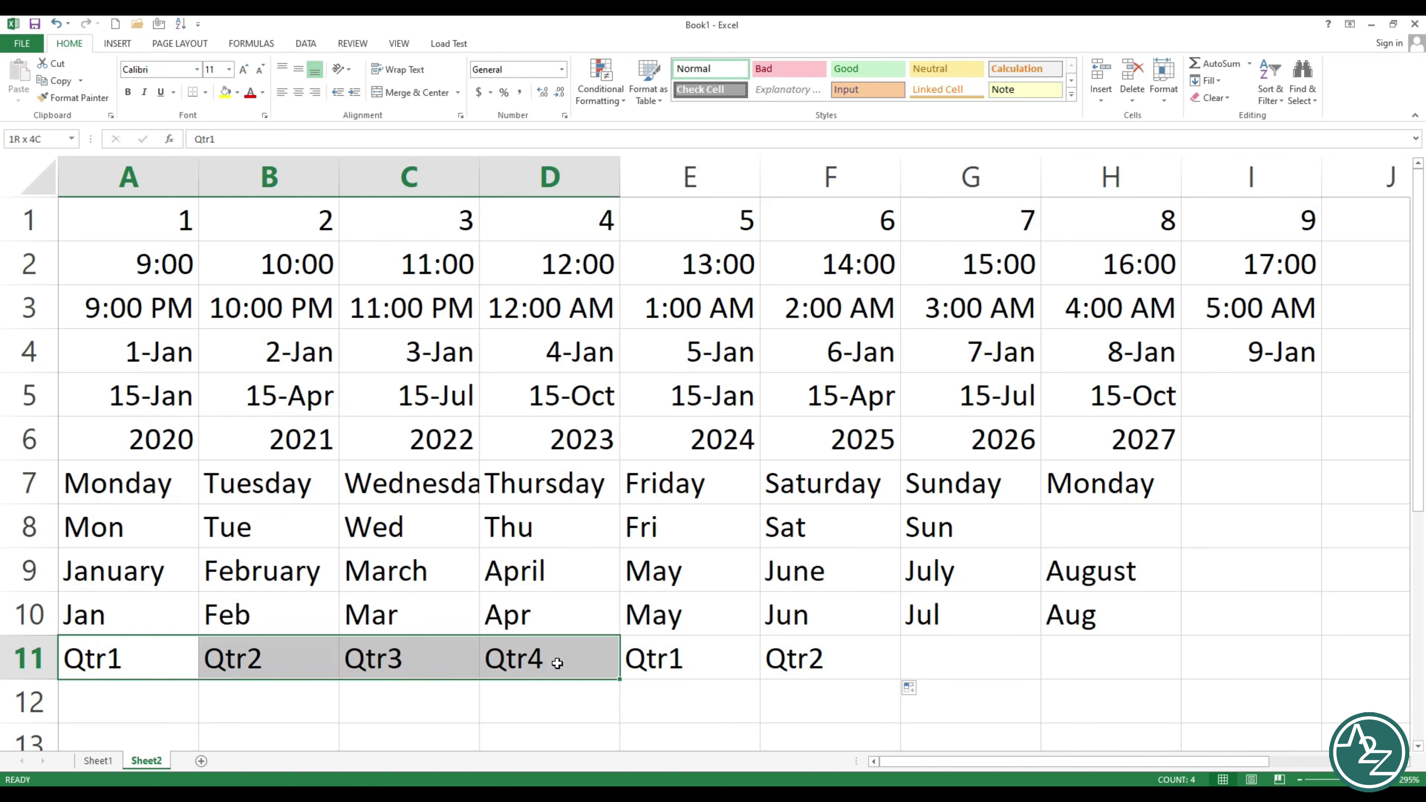
{"action": "left_click_drag", "start_coordinate": [665, 658], "coordinate": [803, 672]}
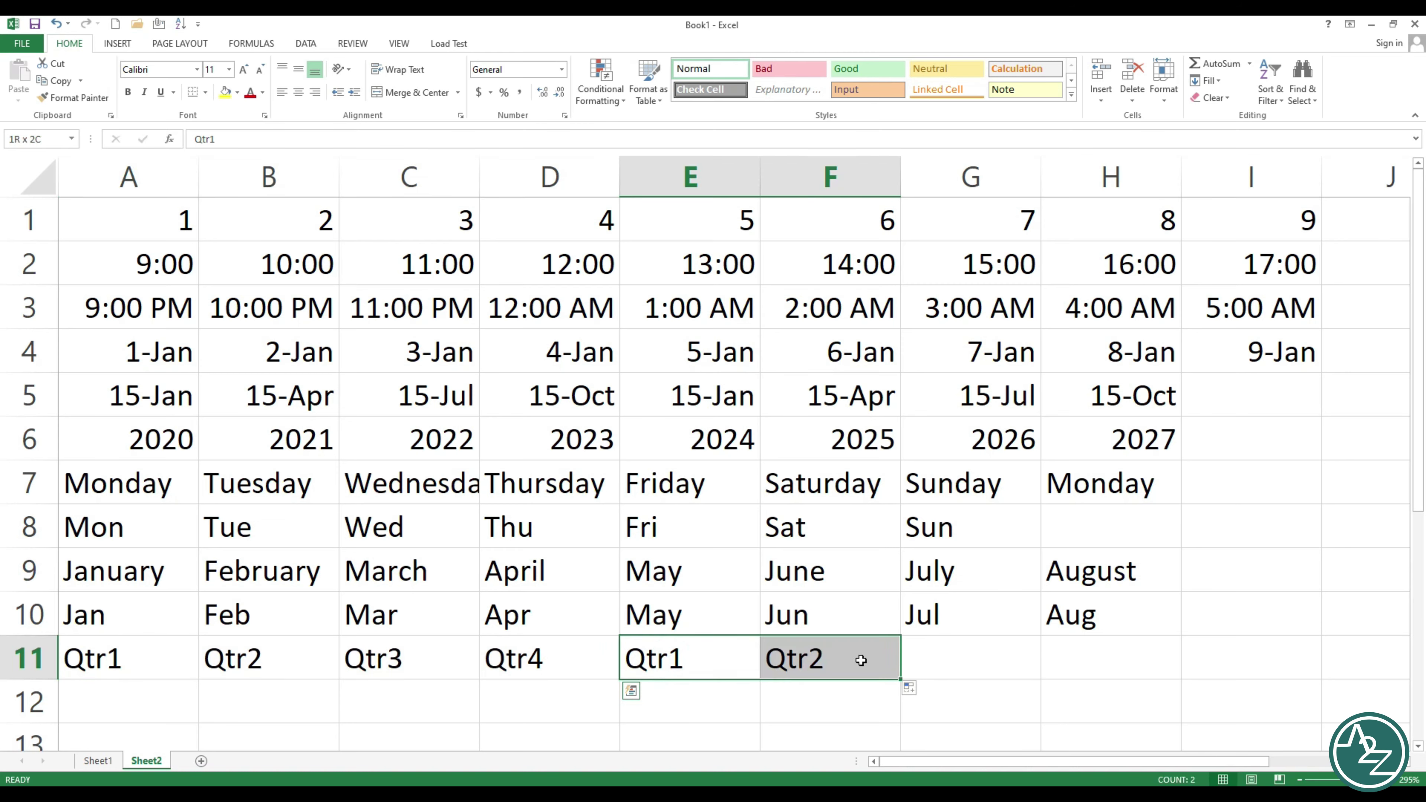
Enter a first name in A12 and a surname in B12, then repeat the pair to G12
{"action": "left_click", "coordinate": [135, 694]}
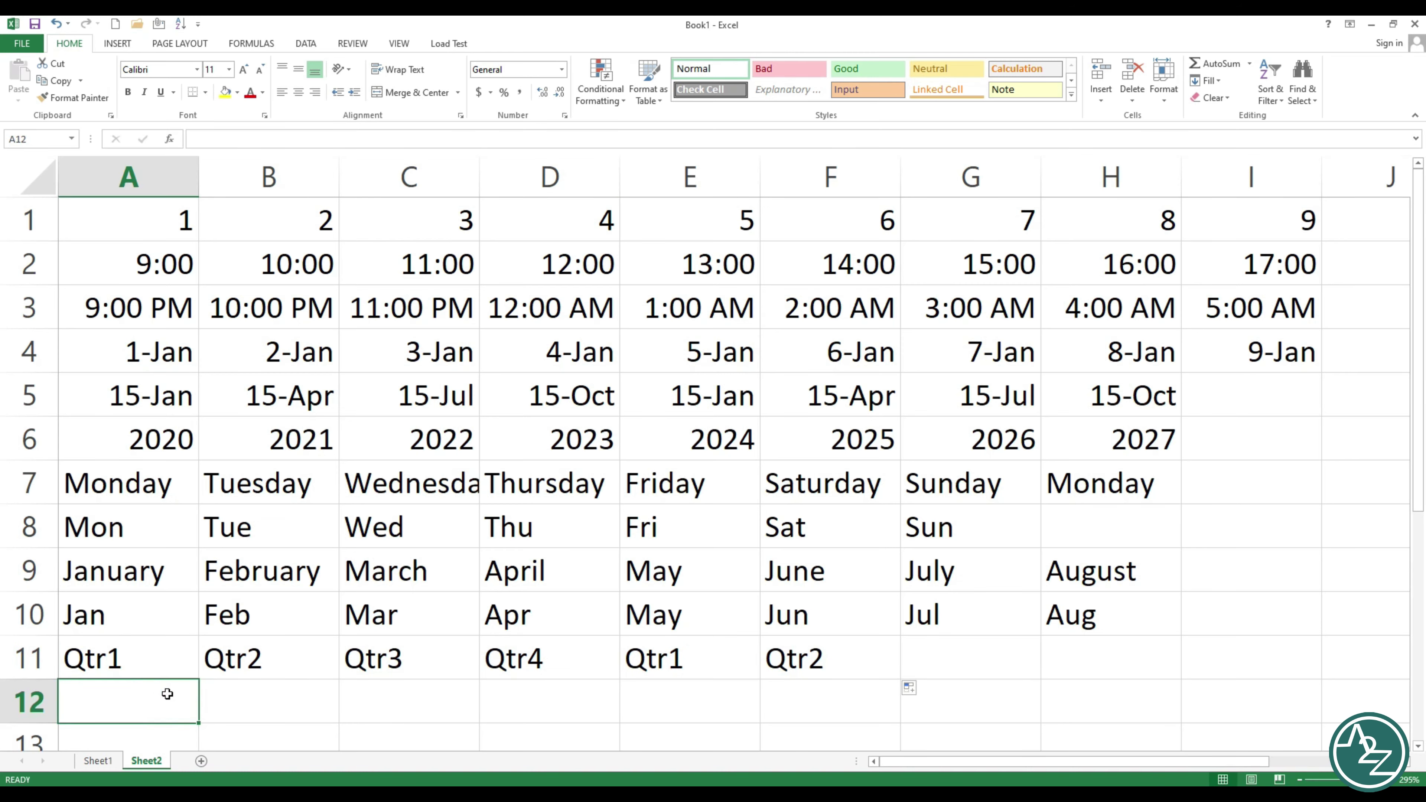
{"action": "type", "text": "T"}
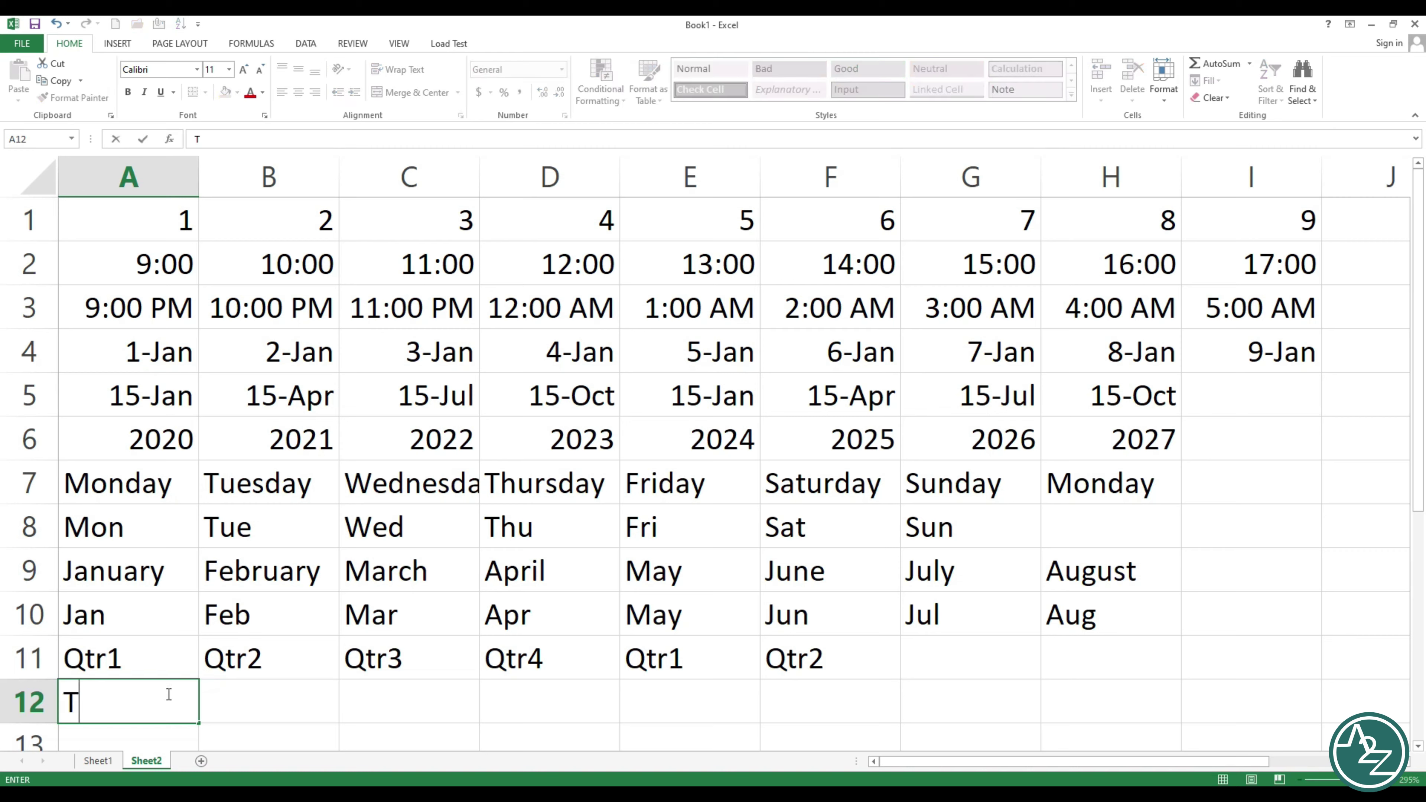
{"action": "type", "text": "e"}
{"action": "key", "text": "BackSpace"}
{"action": "key", "text": "BackSpace"}
{"action": "type", "text": "Neer"}
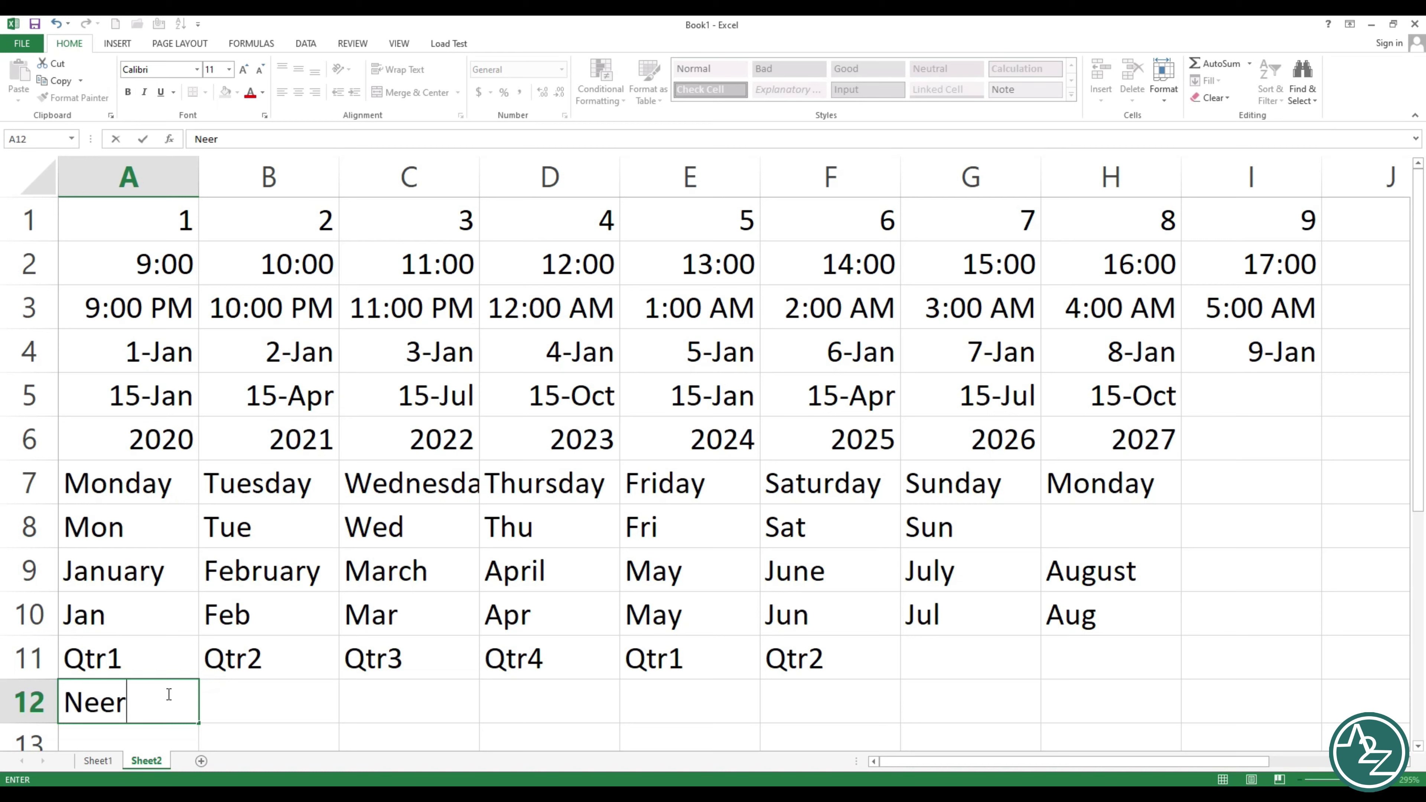
{"action": "type", "text": "ak"}
{"action": "key", "text": "BackSpace"}
{"action": "type", "text": "j"}
{"action": "left_click", "coordinate": [167, 694]}
{"action": "key", "text": "Tab"}
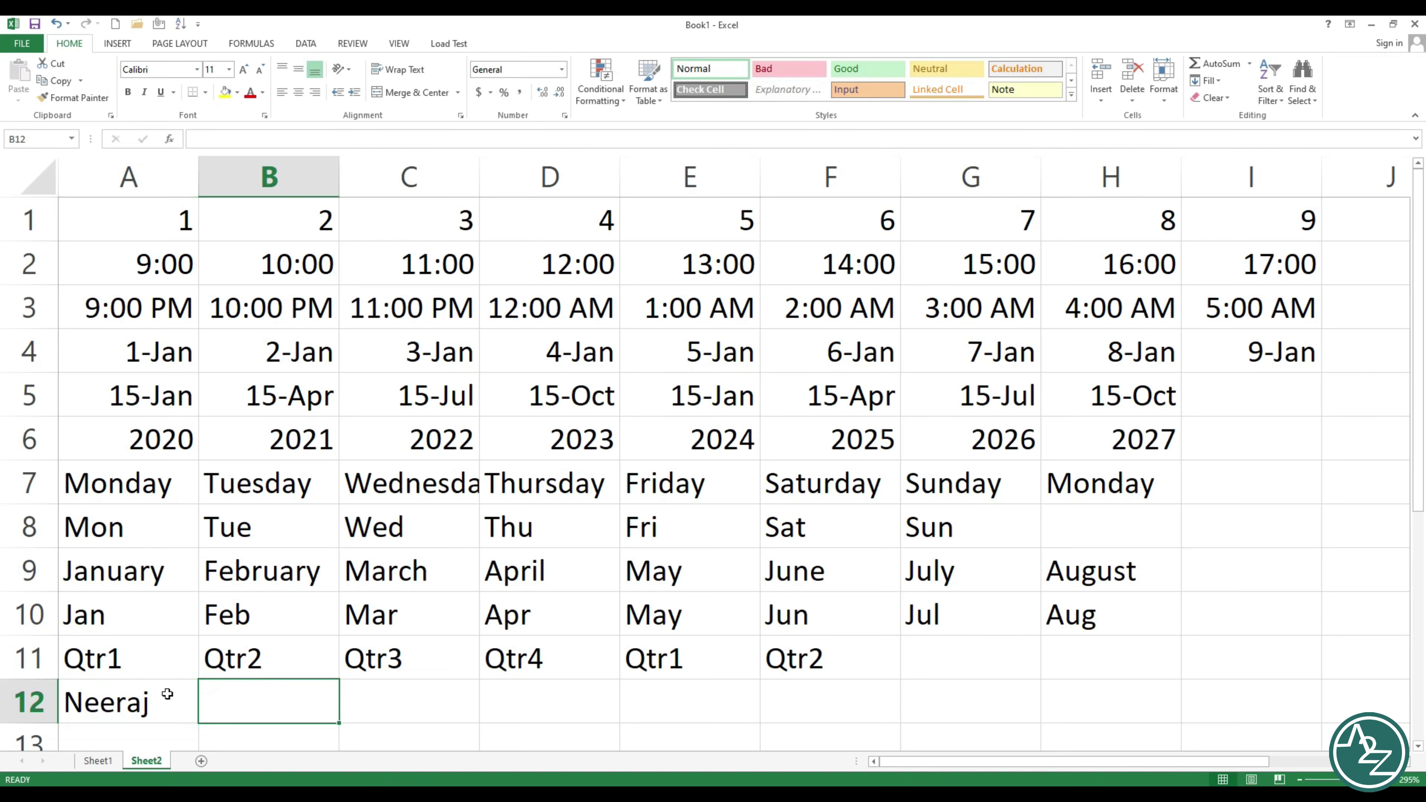
{"action": "type", "text": "Chauhan"}
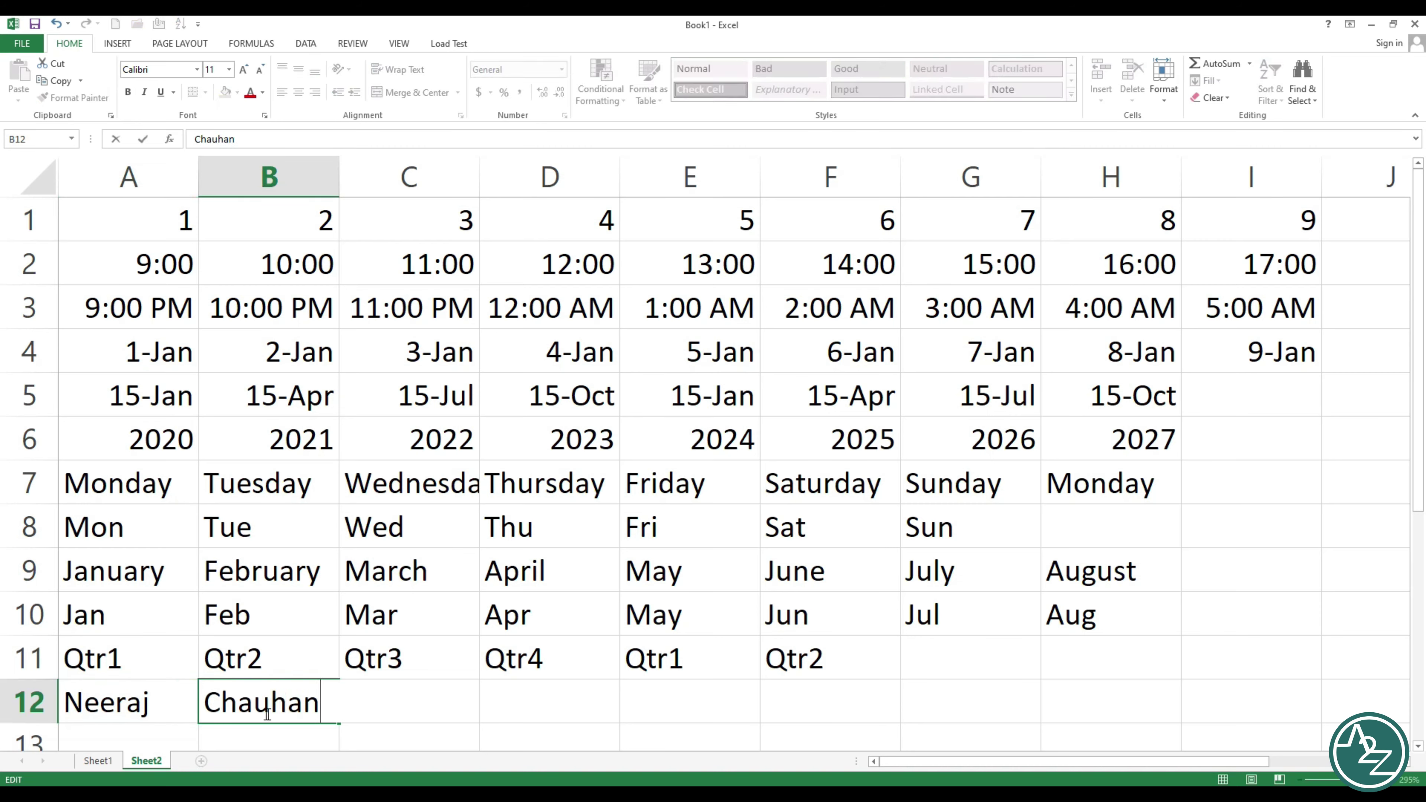
{"action": "left_click", "coordinate": [426, 727]}
{"action": "mouse_move", "coordinate": [168, 694]}
{"action": "left_mouse_down"}
{"action": "mouse_move", "coordinate": [493, 726]}
{"action": "mouse_move", "coordinate": [1058, 712]}
{"action": "left_mouse_up"}
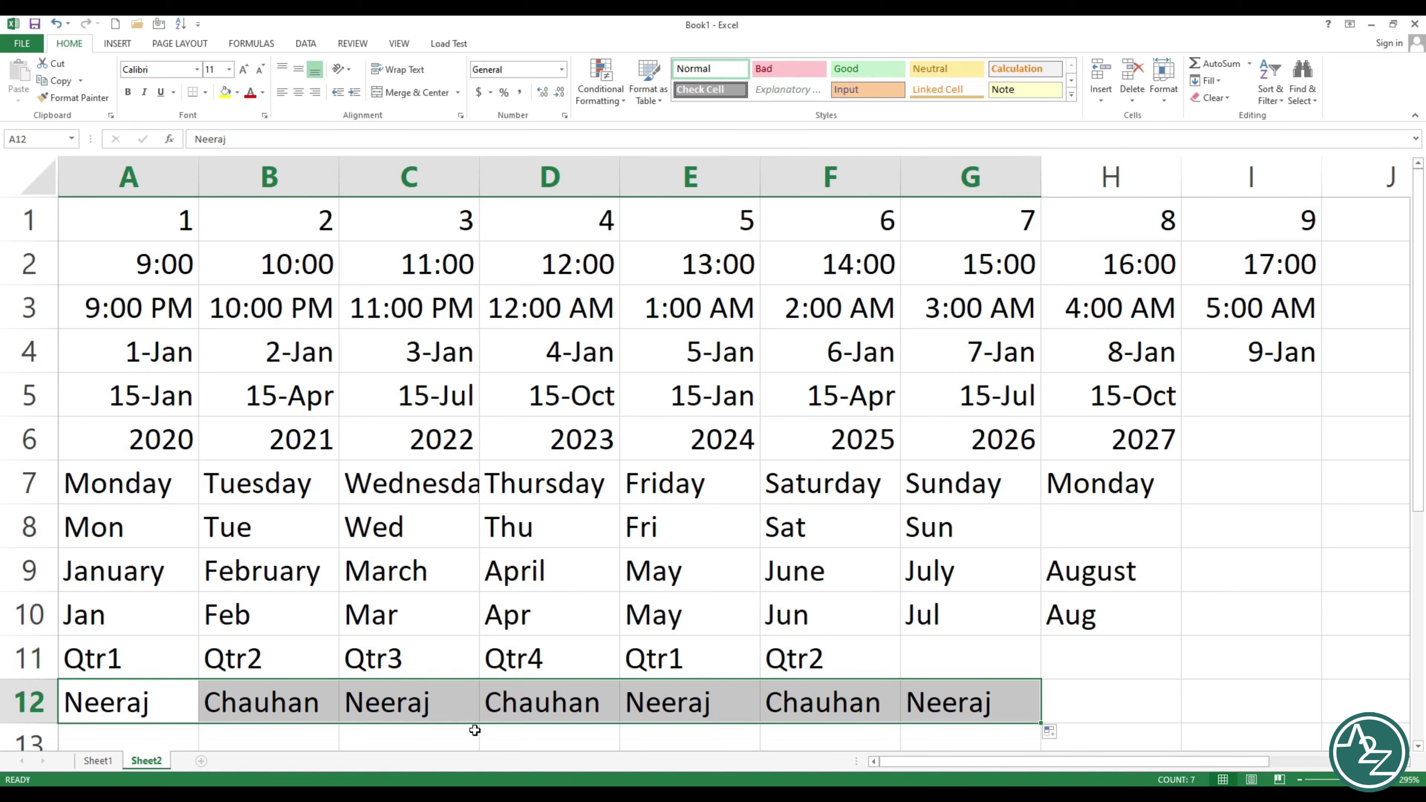
Enter 1 Period in A13 and fill row 13 through 6 Period in F13
{"action": "scroll", "coordinate": [168, 741], "scroll_direction": "down", "scroll_amount": 1}
{"action": "left_click", "coordinate": [133, 620]}
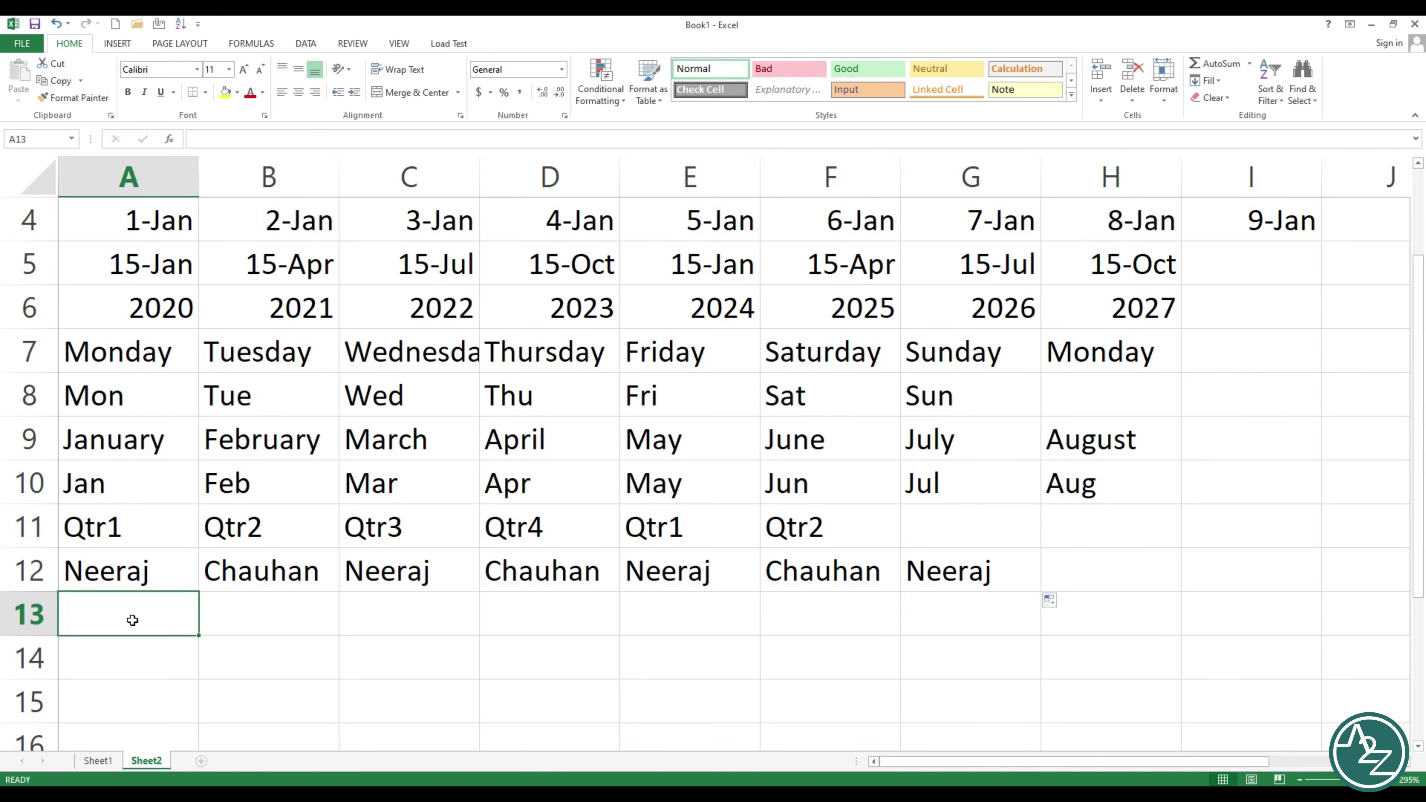
{"action": "type", "text": "1"}
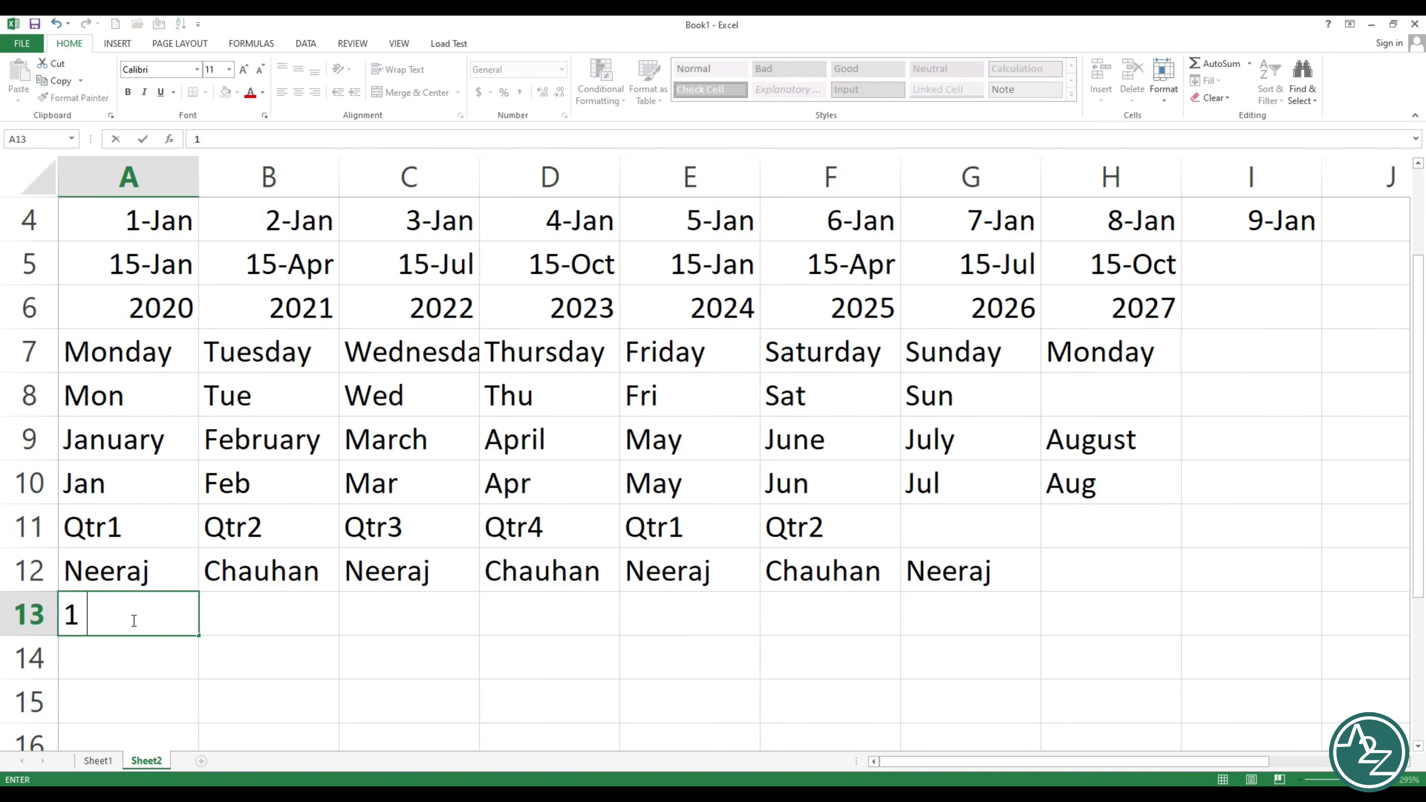
{"action": "type", "text": " Period"}
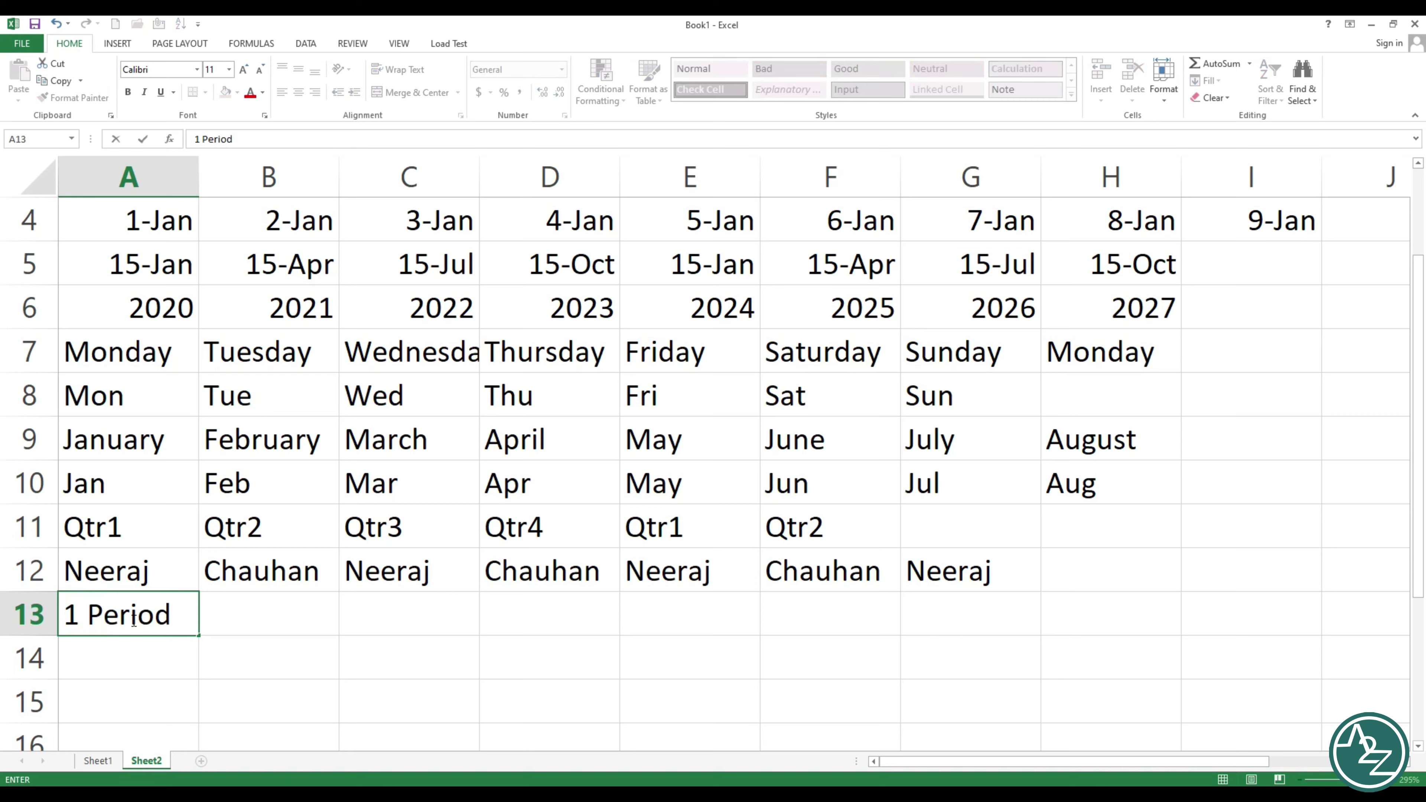
{"action": "key", "text": "Return"}
{"action": "left_click", "coordinate": [169, 617]}
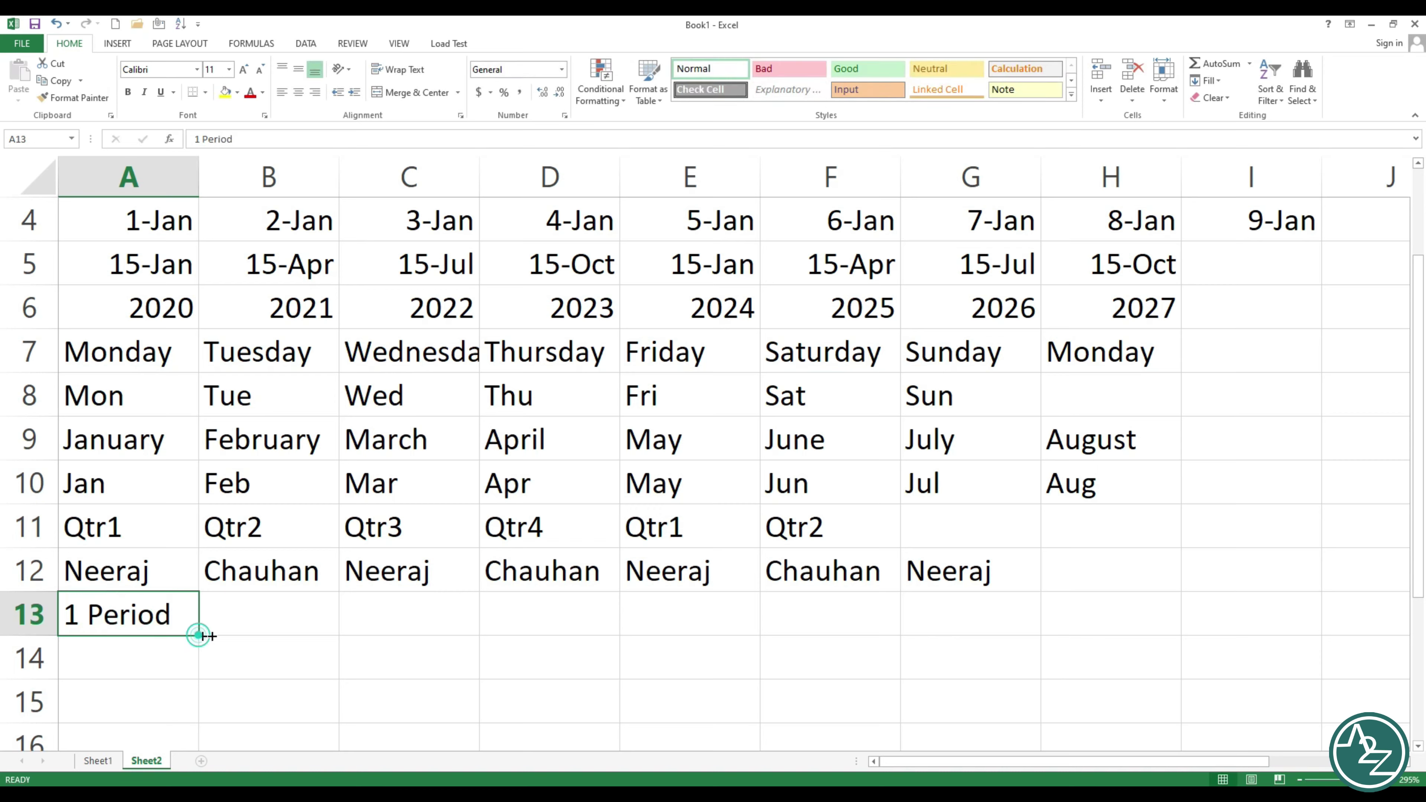
{"action": "mouse_move", "coordinate": [203, 636]}
{"action": "left_mouse_down"}
{"action": "mouse_move", "coordinate": [921, 663]}
{"action": "mouse_move", "coordinate": [878, 669]}
{"action": "left_mouse_up"}
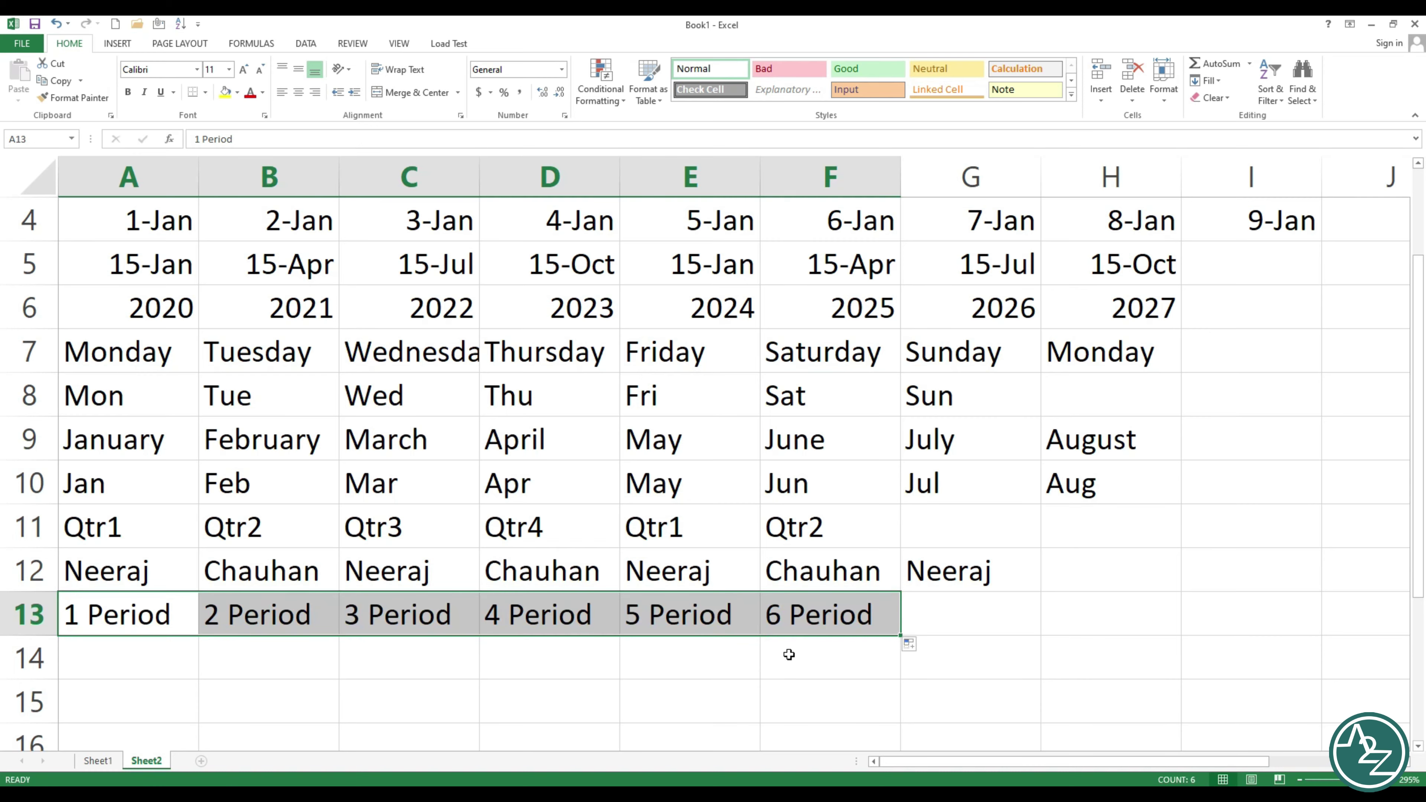
Enter 1 Product in A14 and fill row 14 through 7 Product in G14
{"action": "left_click", "coordinate": [118, 652]}
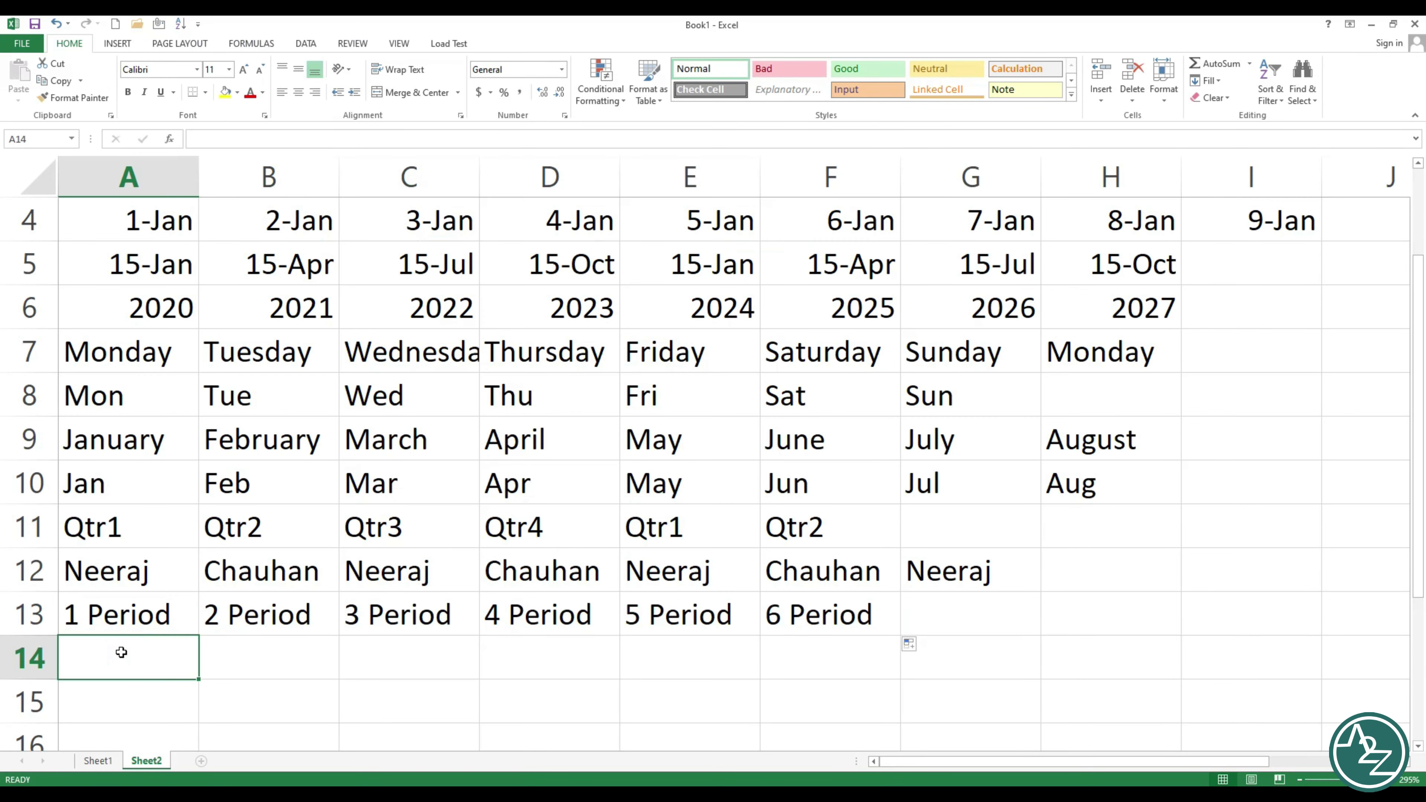
{"action": "type", "text": "1 "}
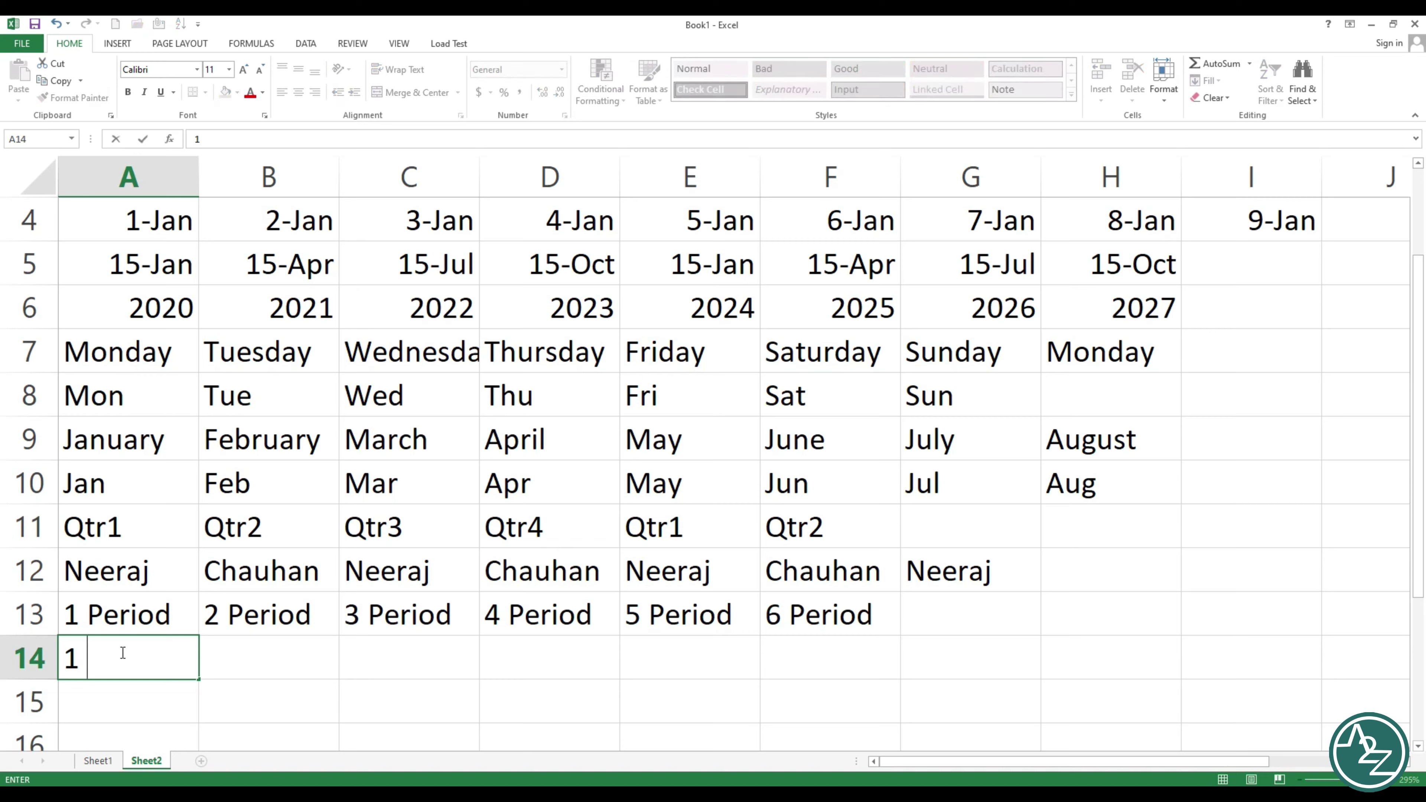
{"action": "type", "text": "Produc"}
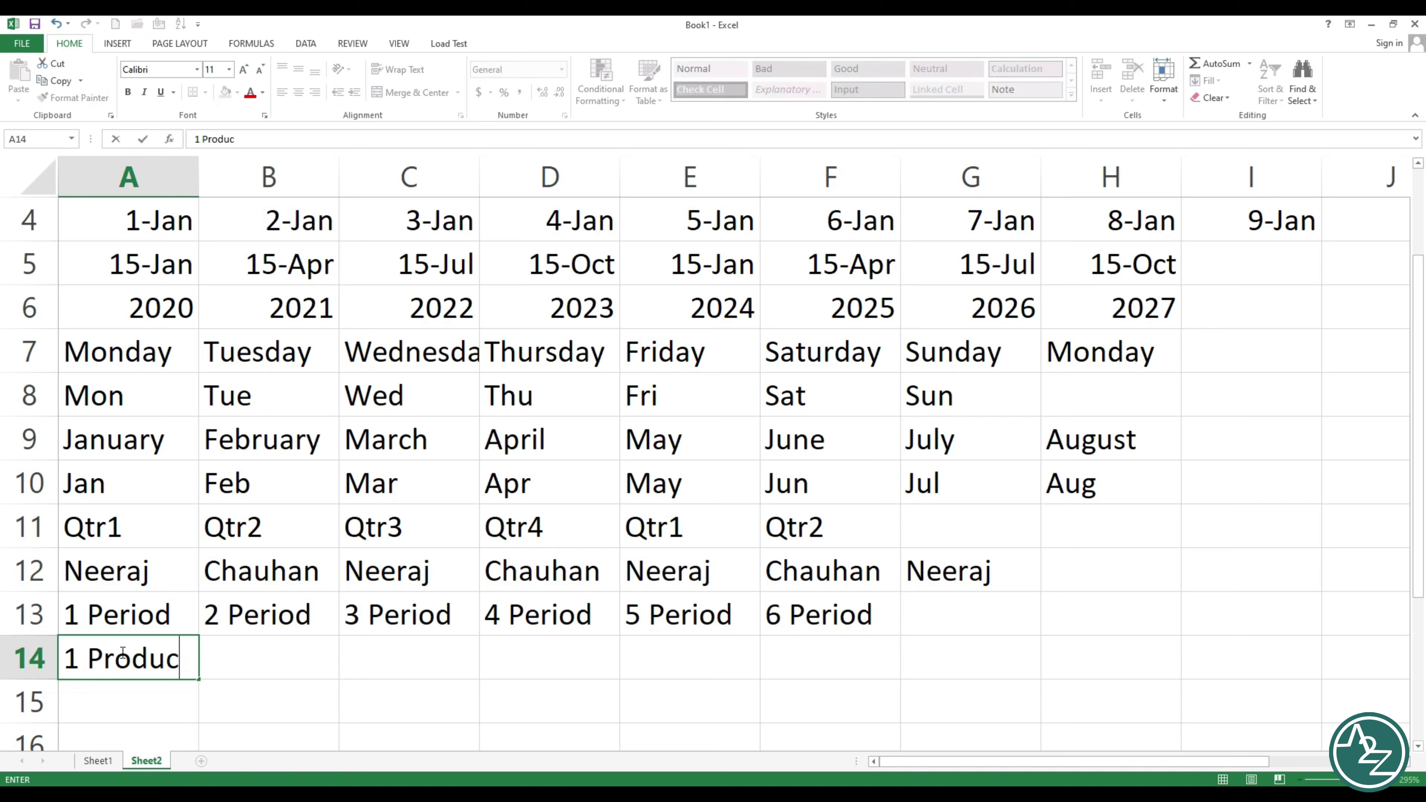
{"action": "type", "text": "t"}
{"action": "key", "text": "Return"}
{"action": "left_click", "coordinate": [178, 670]}
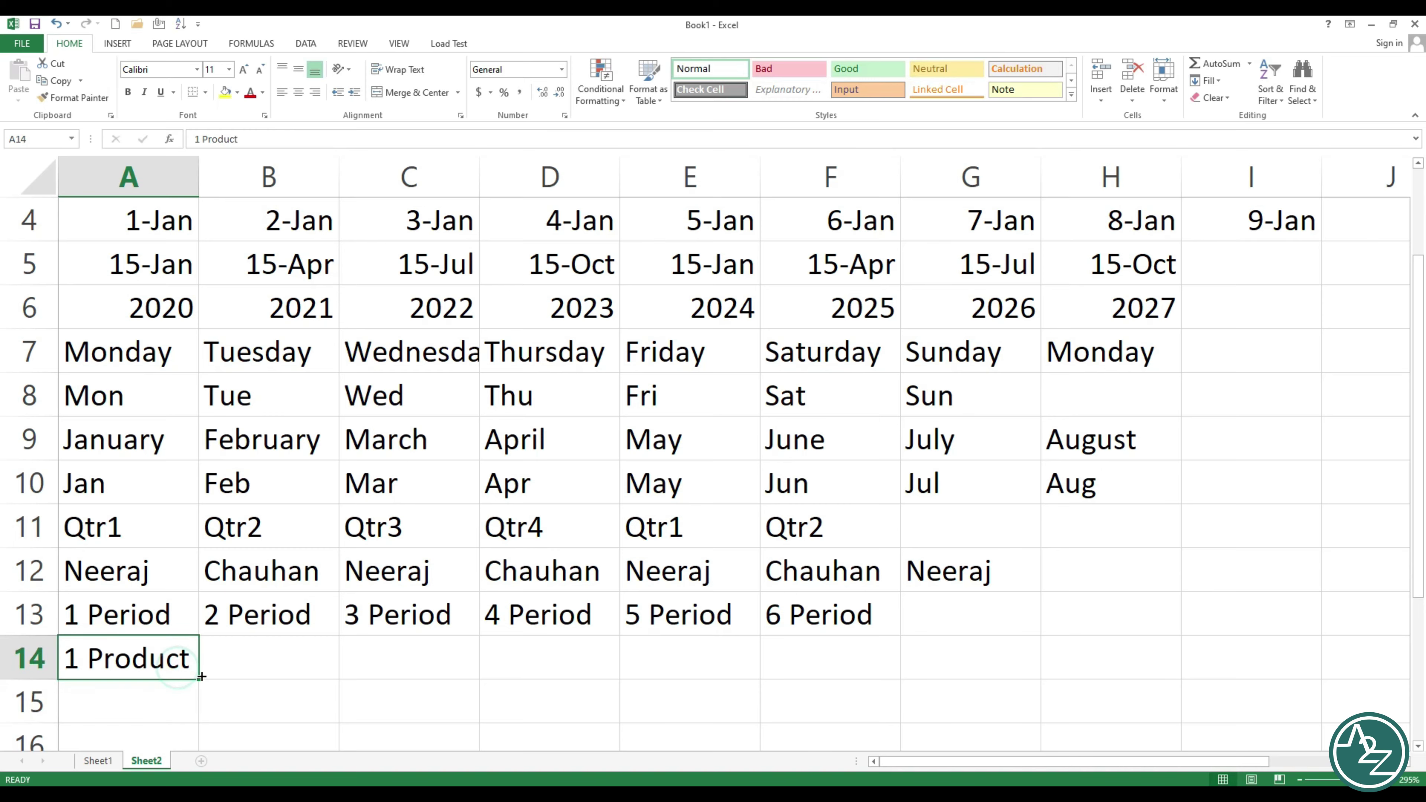
{"action": "left_click_drag", "start_coordinate": [201, 676], "coordinate": [1044, 678]}
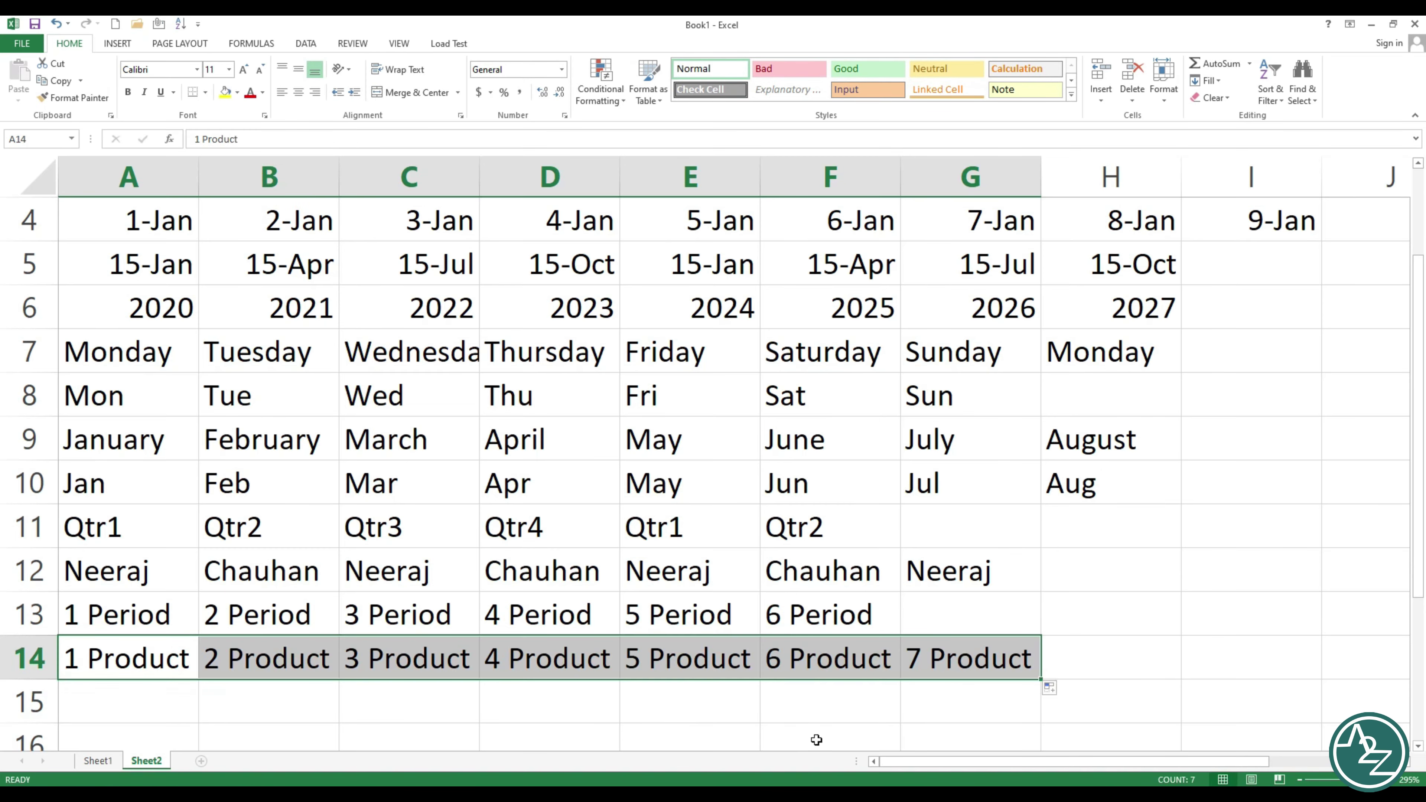
{"action": "scroll", "coordinate": [278, 601], "scroll_direction": "up", "scroll_amount": 1}
{"action": "scroll", "coordinate": [293, 598], "scroll_direction": "down", "scroll_amount": 3}
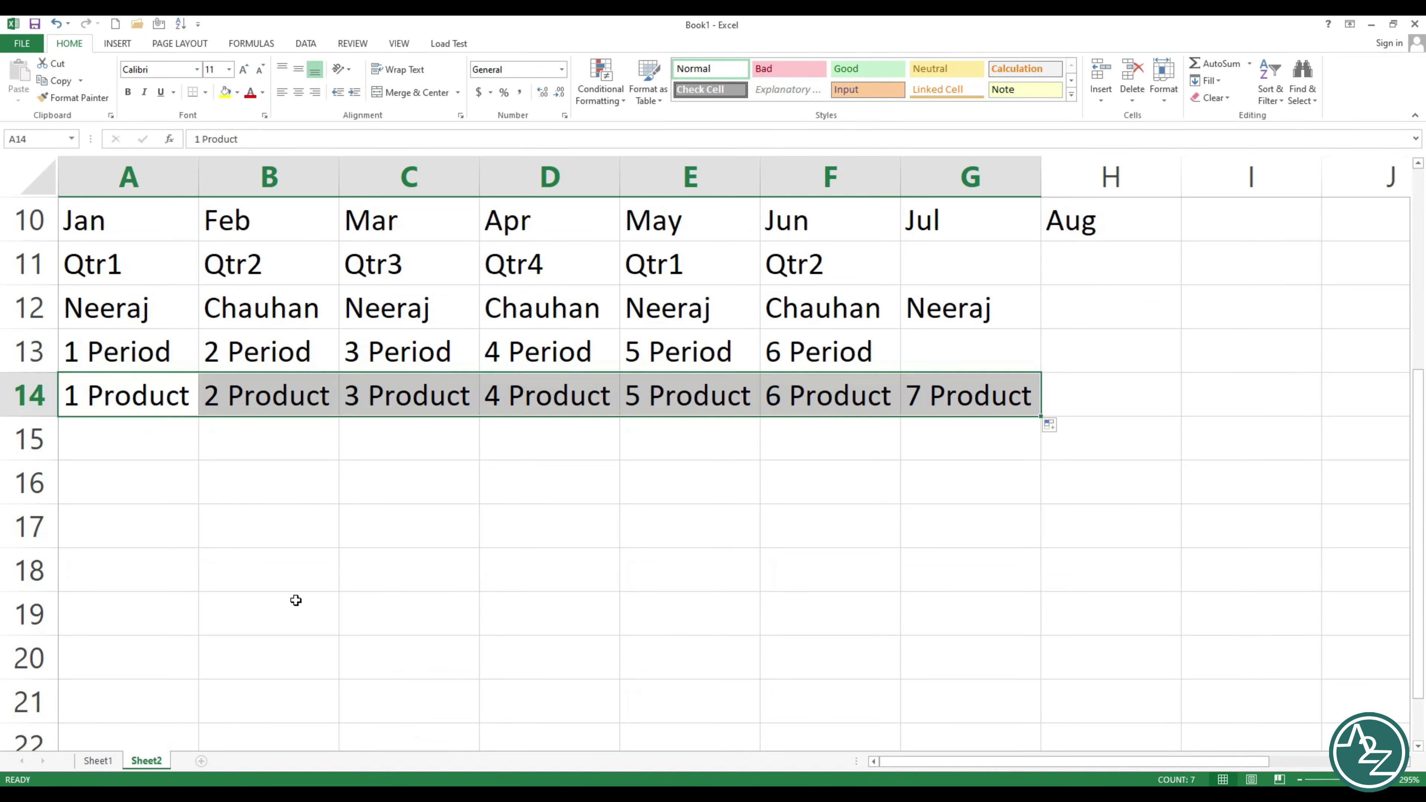
{"action": "scroll", "coordinate": [324, 593], "scroll_direction": "up", "scroll_amount": 2}
{"action": "scroll", "coordinate": [227, 543], "scroll_direction": "up", "scroll_amount": 3}
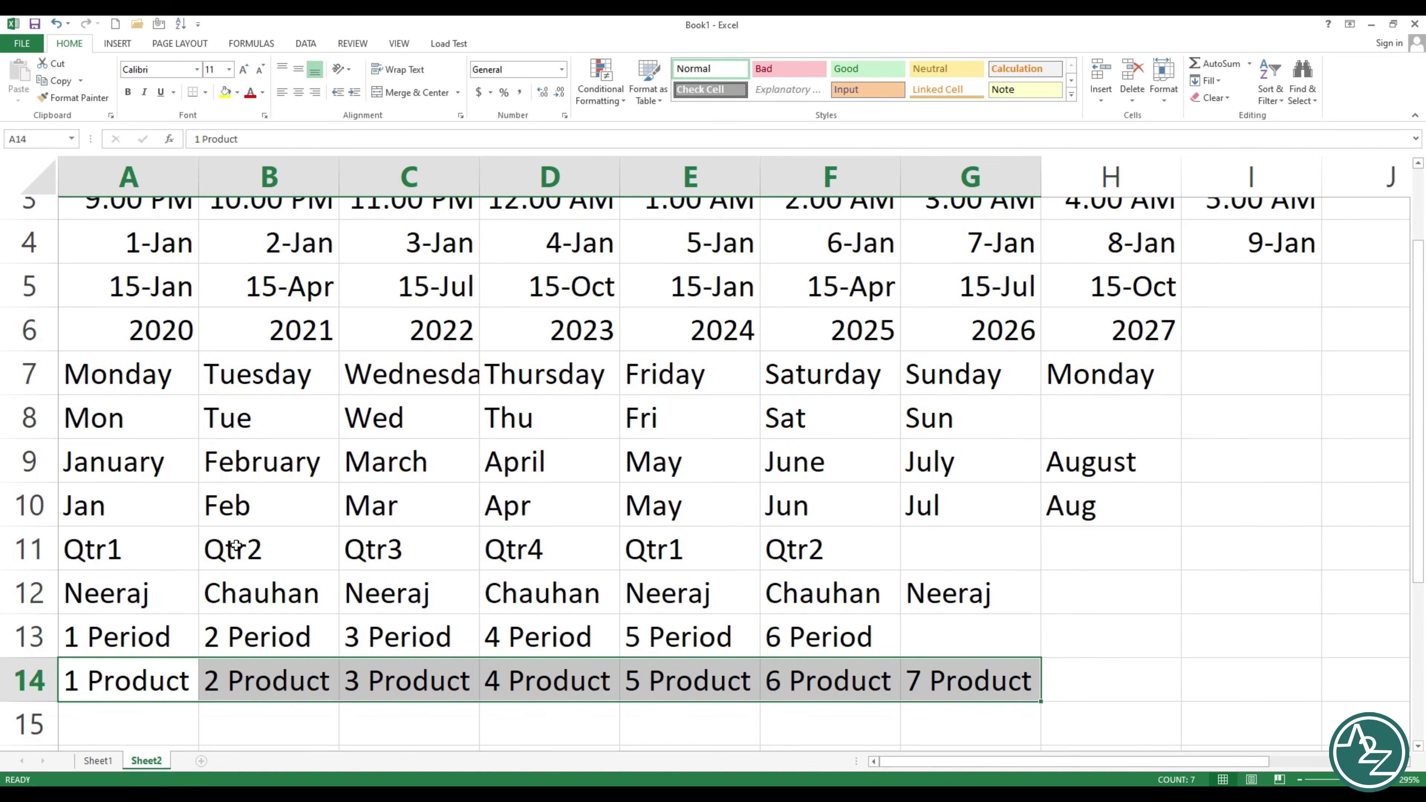
{"action": "scroll", "coordinate": [194, 334], "scroll_direction": "down", "scroll_amount": 1}
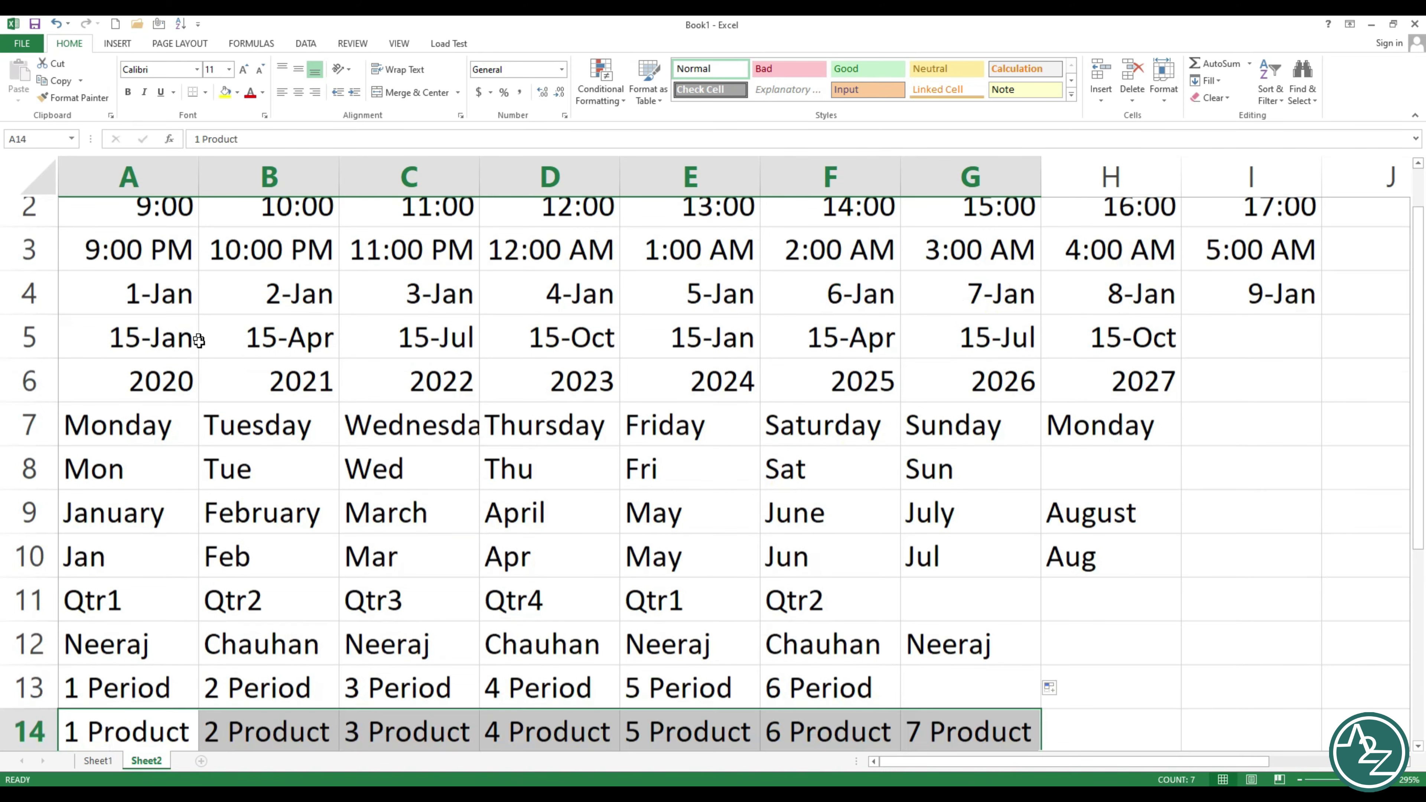
{"action": "scroll", "coordinate": [208, 351], "scroll_direction": "down", "scroll_amount": 2}
{"action": "scroll", "coordinate": [308, 418], "scroll_direction": "up", "scroll_amount": 3}
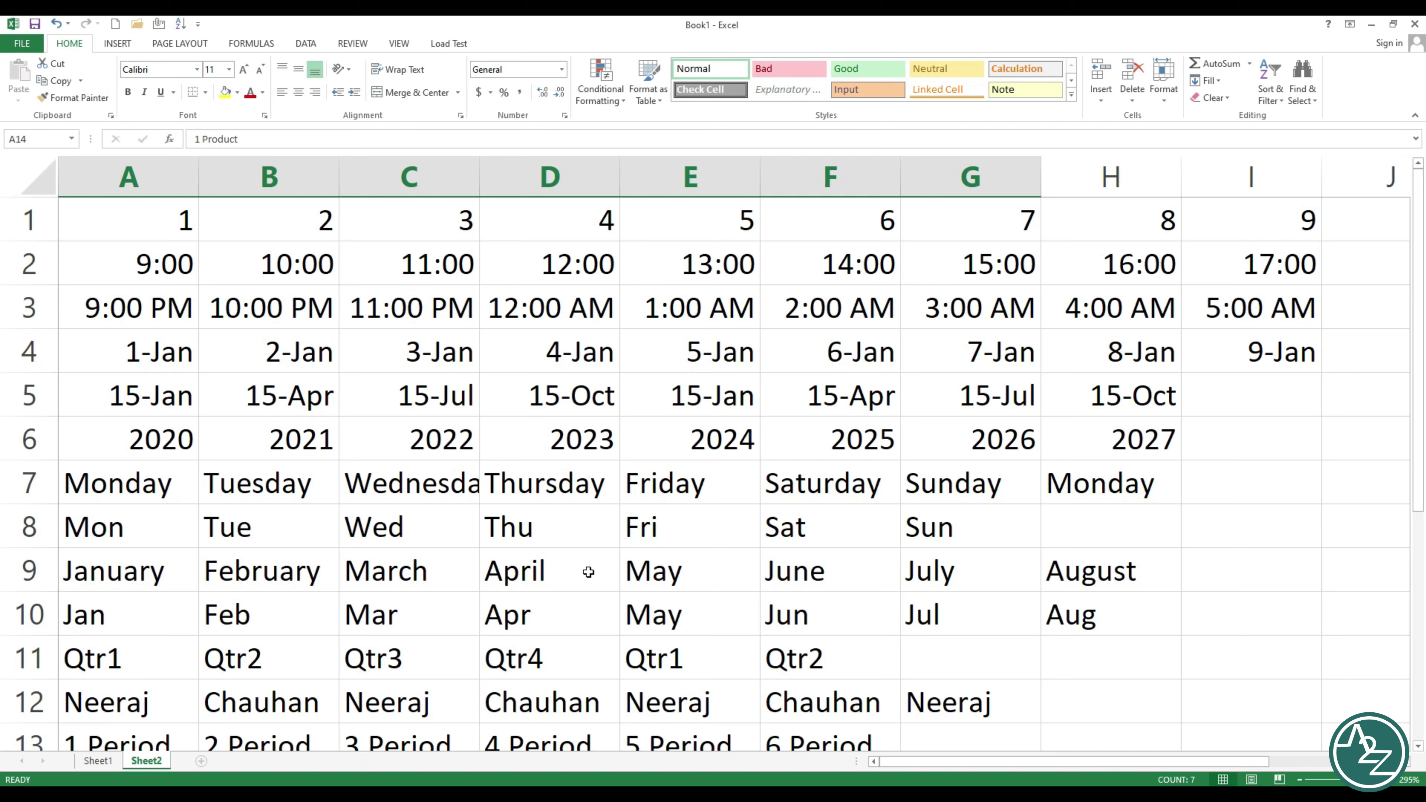
{"action": "scroll", "coordinate": [1044, 684], "scroll_direction": "down", "scroll_amount": 3}
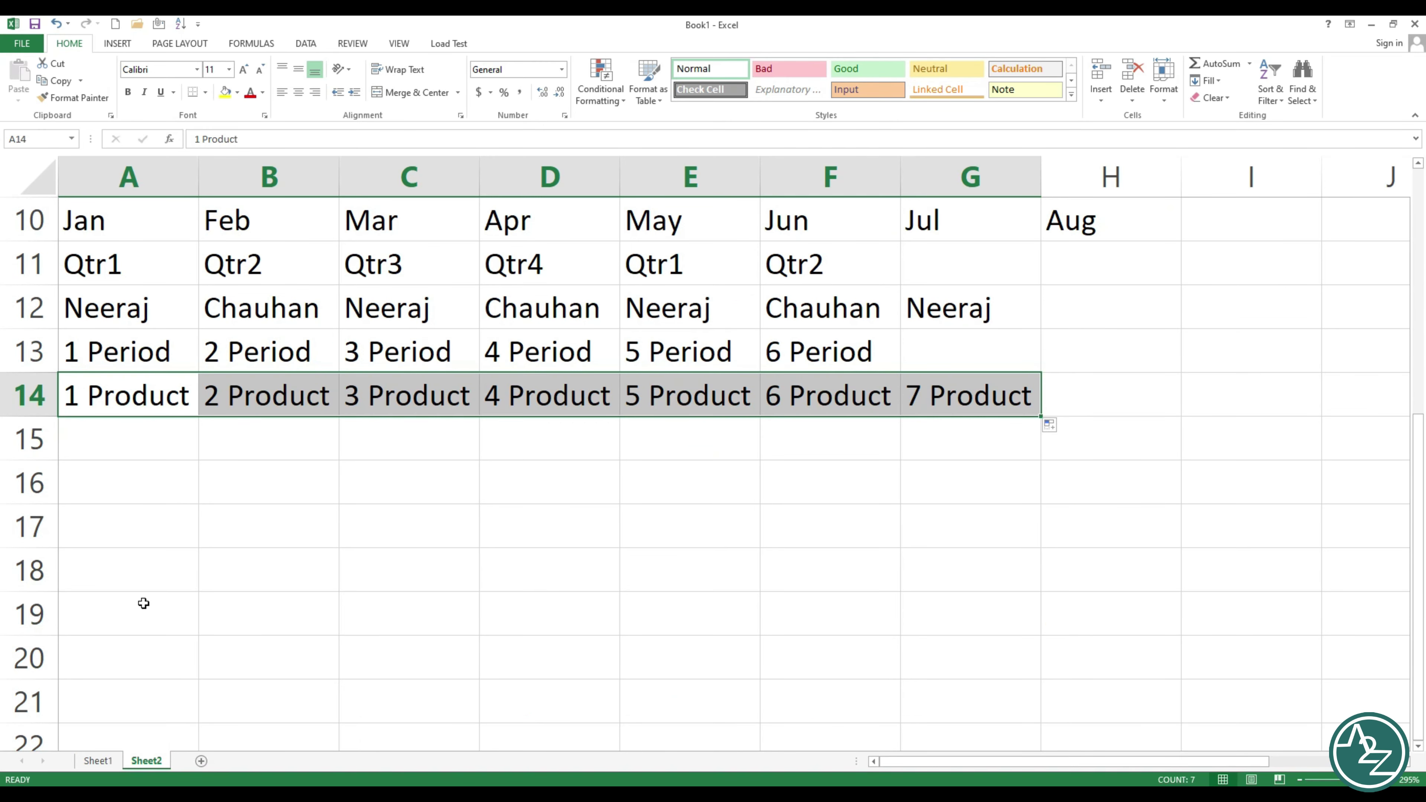
{"action": "left_click", "coordinate": [140, 440]}
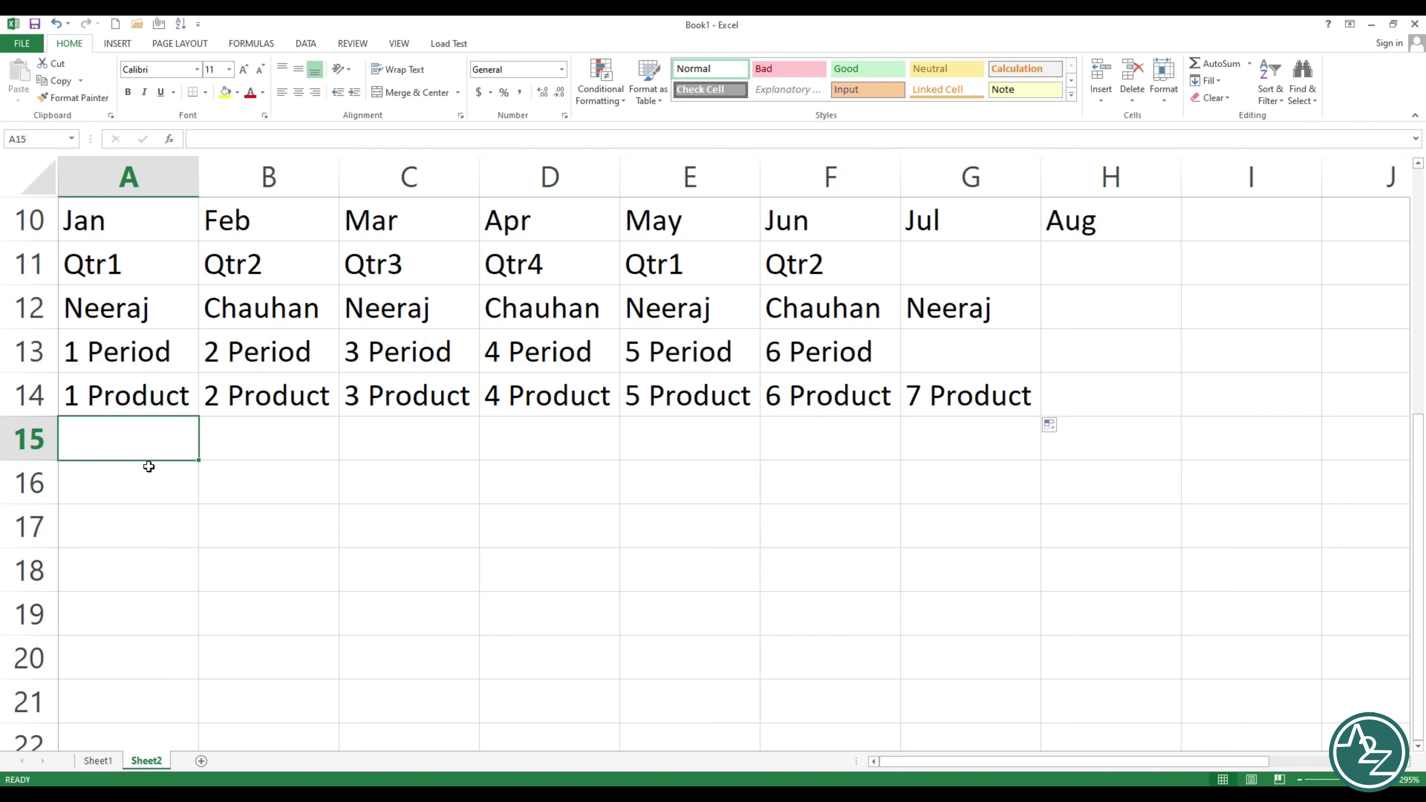
{"action": "left_click", "coordinate": [166, 474]}
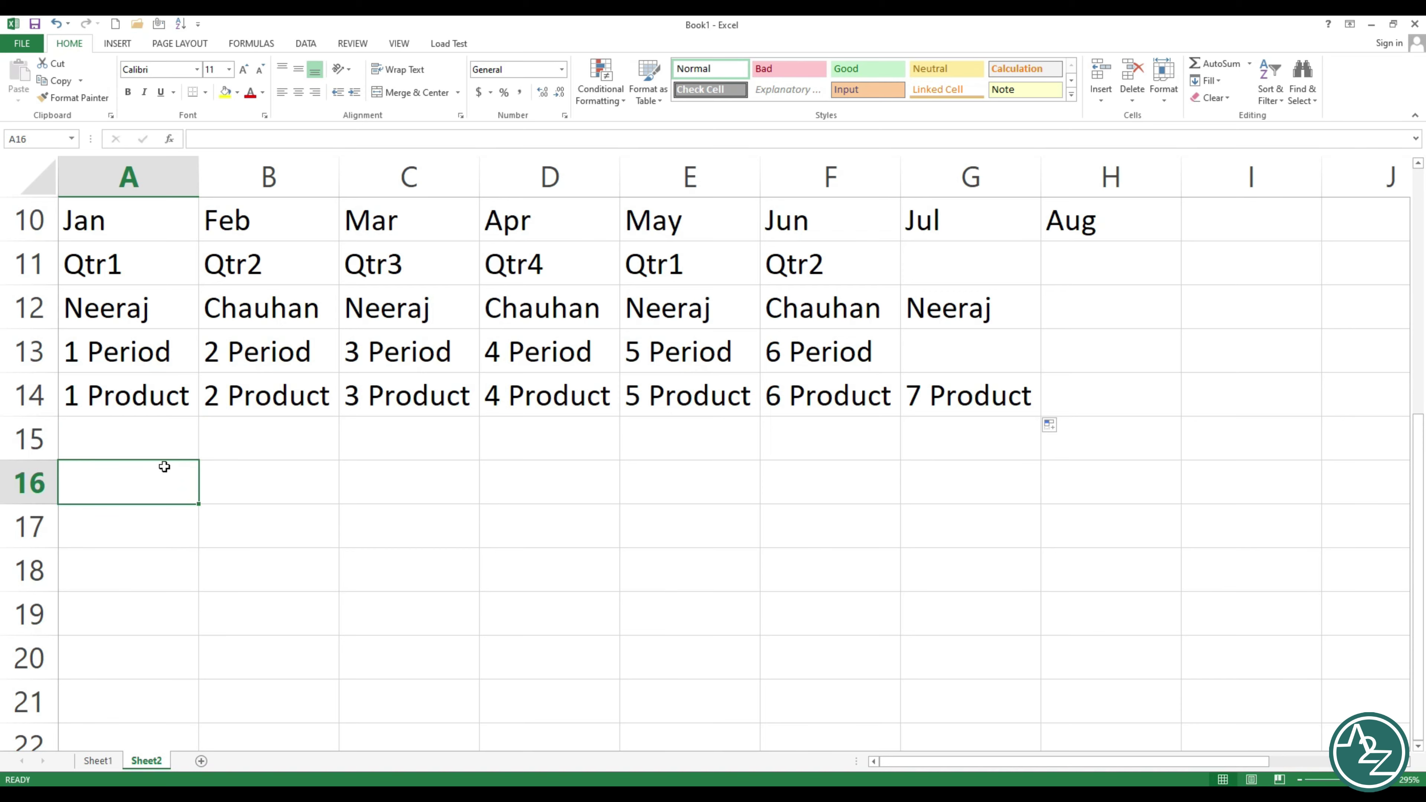
{"action": "left_click_drag", "start_coordinate": [171, 443], "coordinate": [1061, 521]}
{"action": "left_click_drag", "start_coordinate": [160, 441], "coordinate": [1136, 538]}
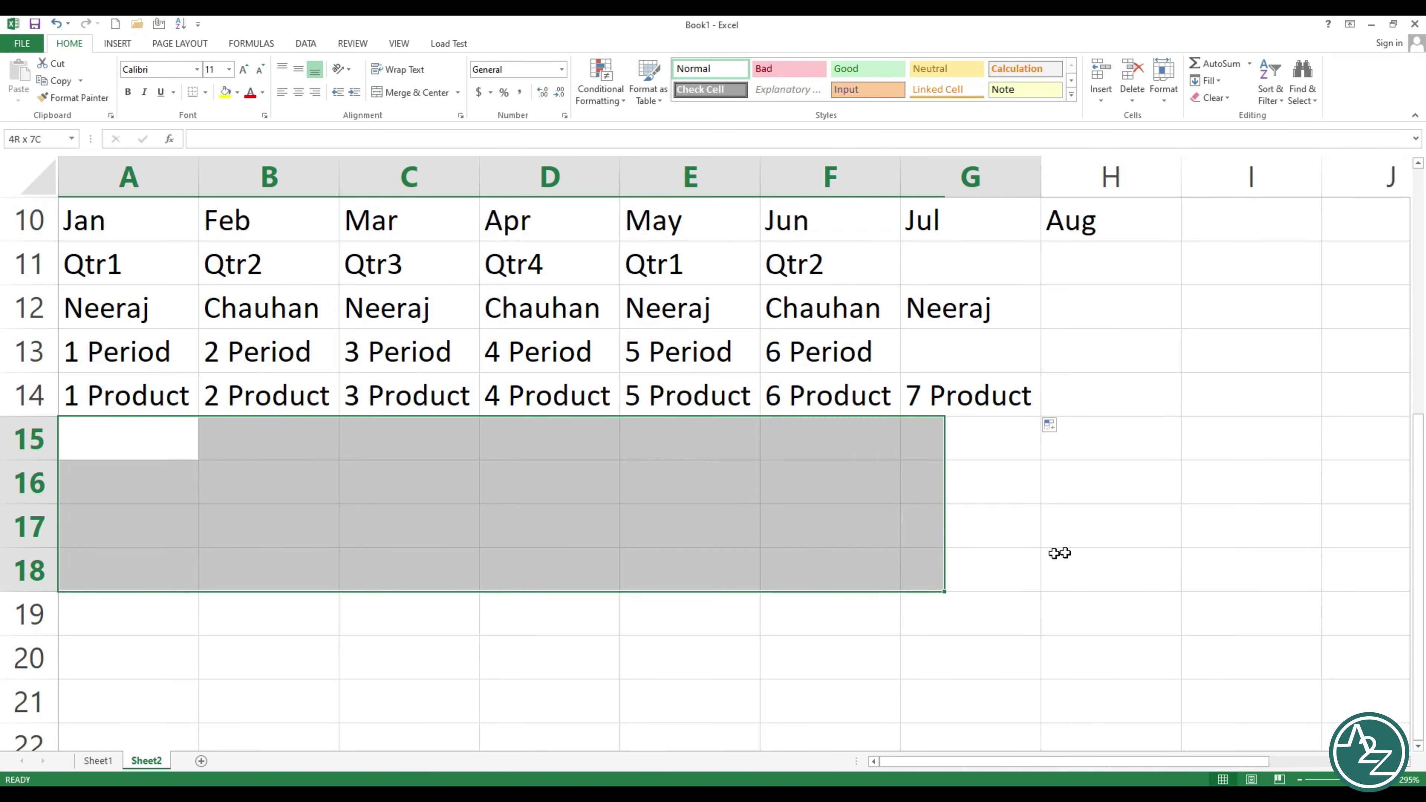
{"action": "left_click", "coordinate": [962, 526]}
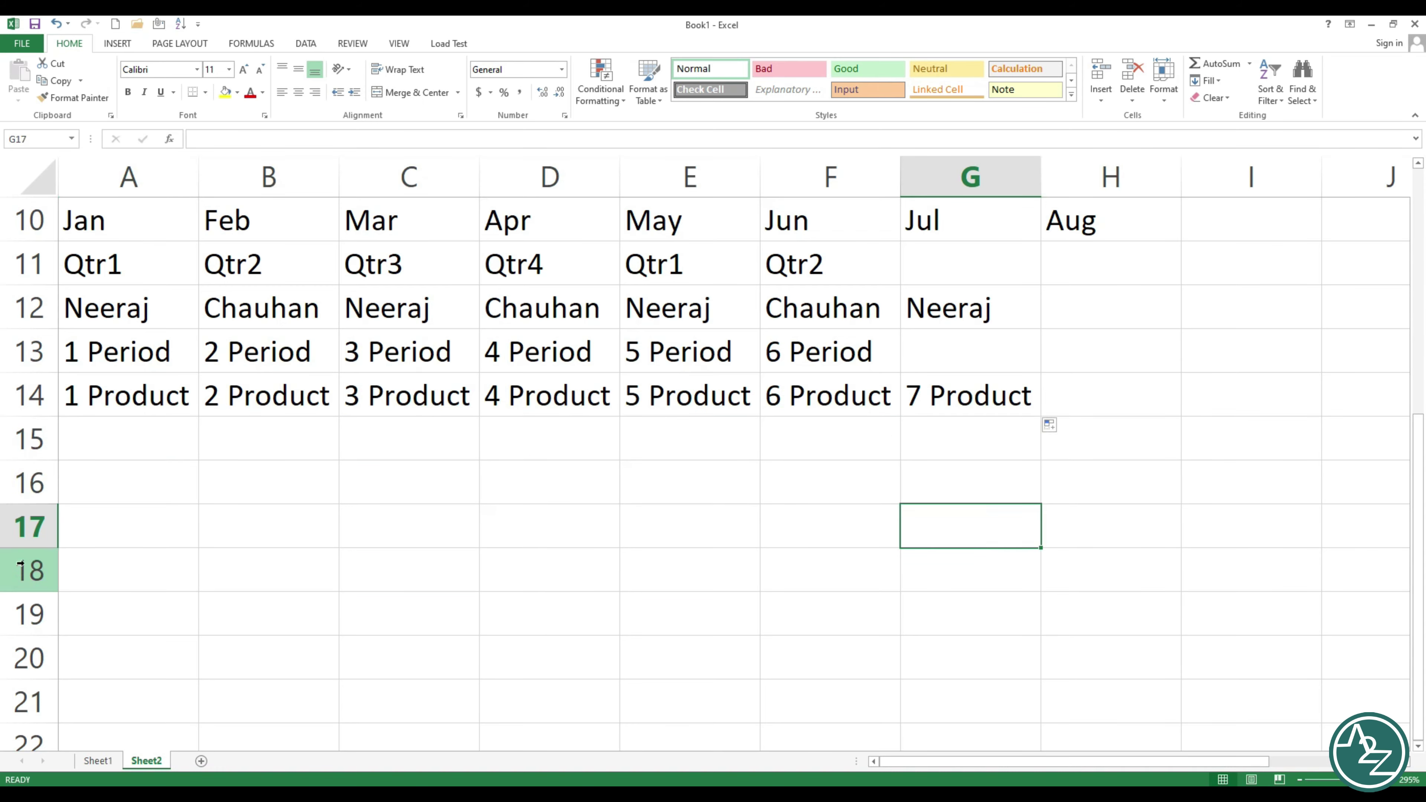
Go to File > Options > Advanced and launch Edit Custom Lists from the General section
{"action": "left_click", "coordinate": [20, 45]}
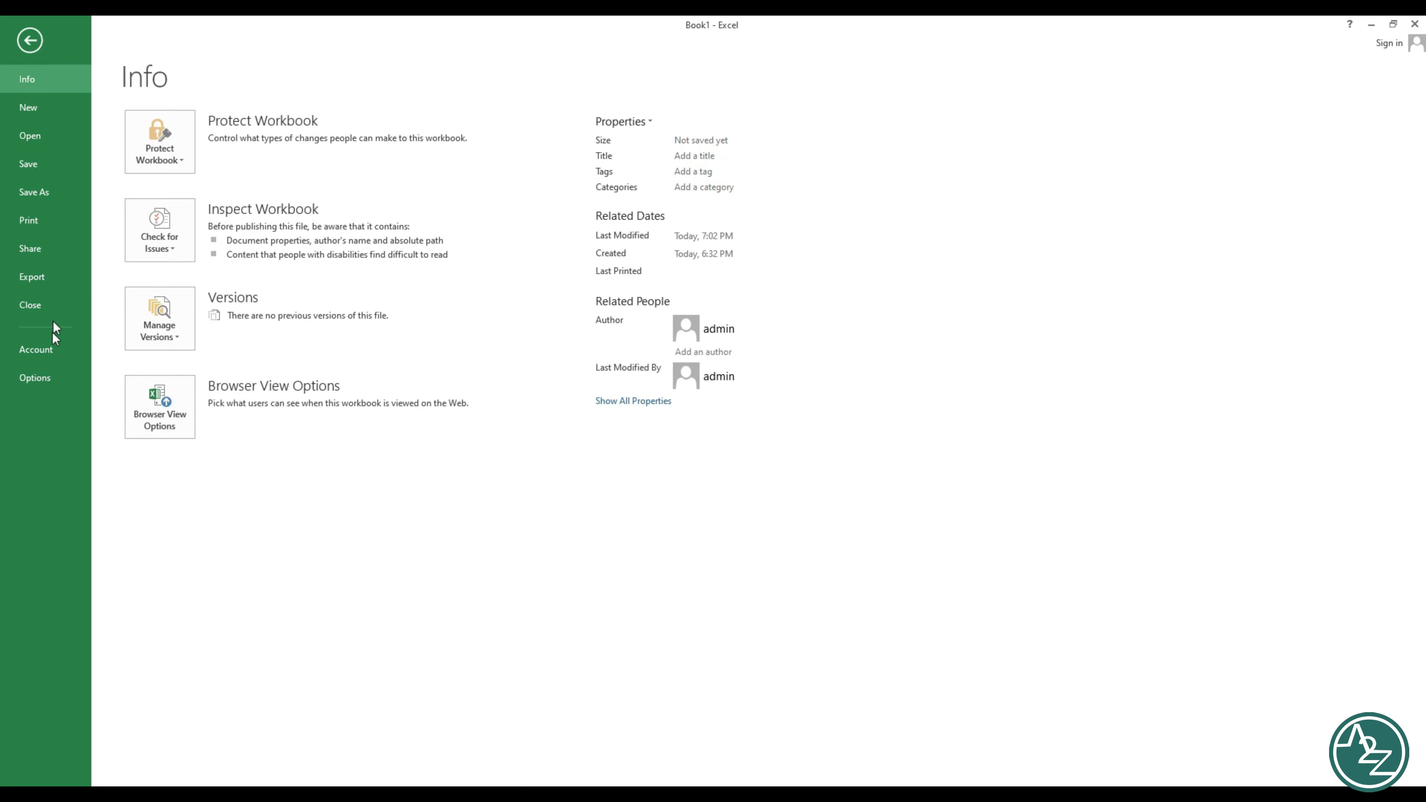
{"action": "left_click", "coordinate": [44, 379]}
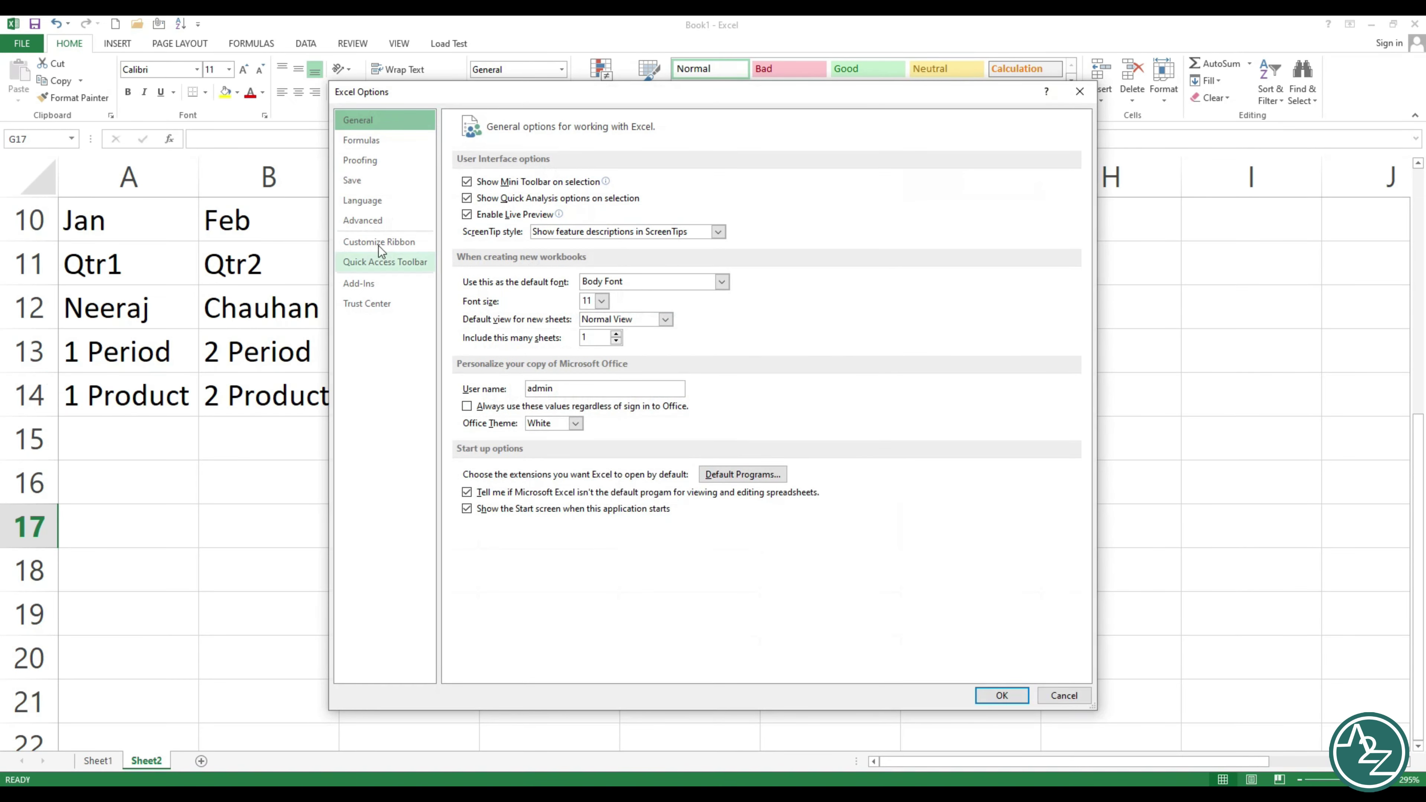
{"action": "left_click", "coordinate": [362, 221]}
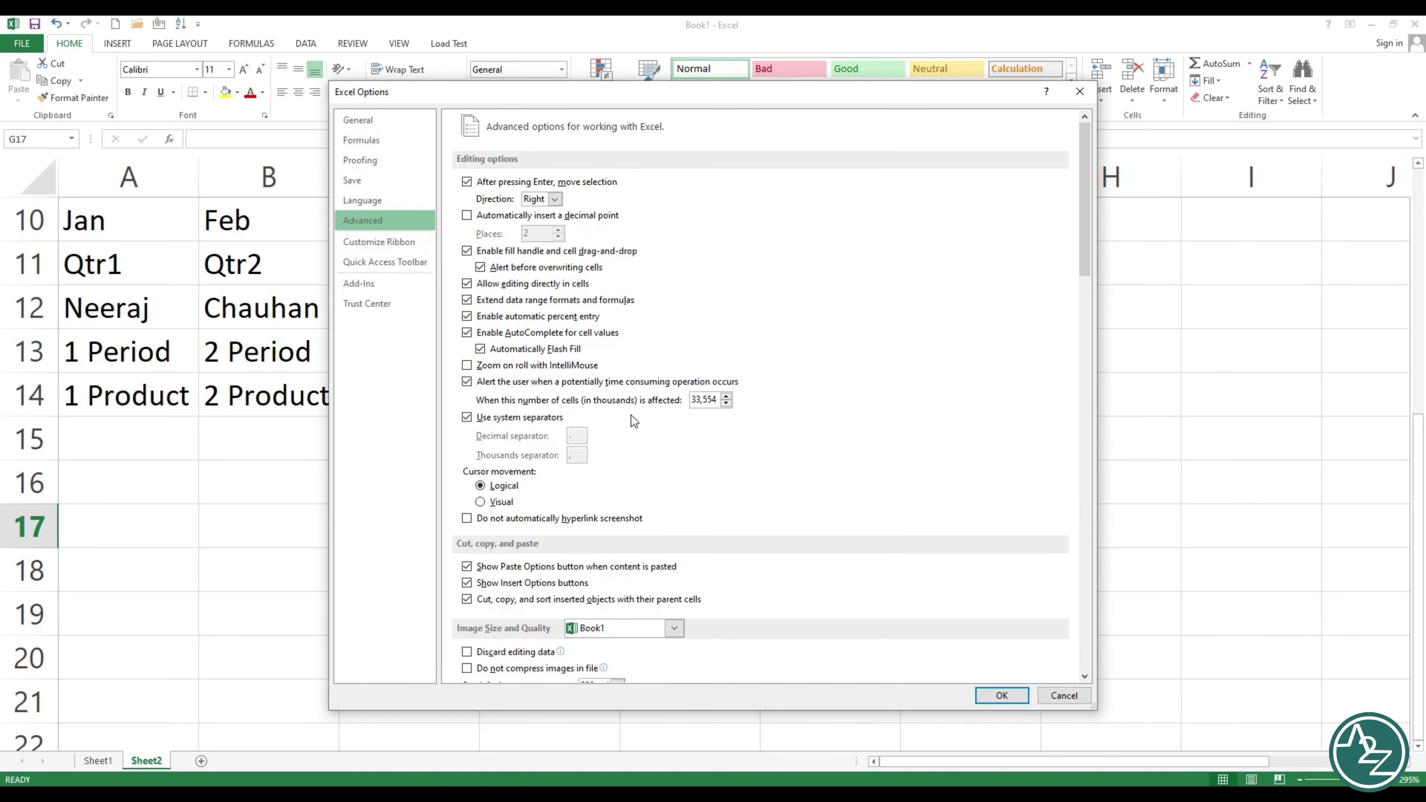
{"action": "scroll", "coordinate": [645, 416], "scroll_direction": "down", "scroll_amount": 4}
{"action": "scroll", "coordinate": [661, 418], "scroll_direction": "down", "scroll_amount": 4}
{"action": "scroll", "coordinate": [661, 419], "scroll_direction": "down", "scroll_amount": 2}
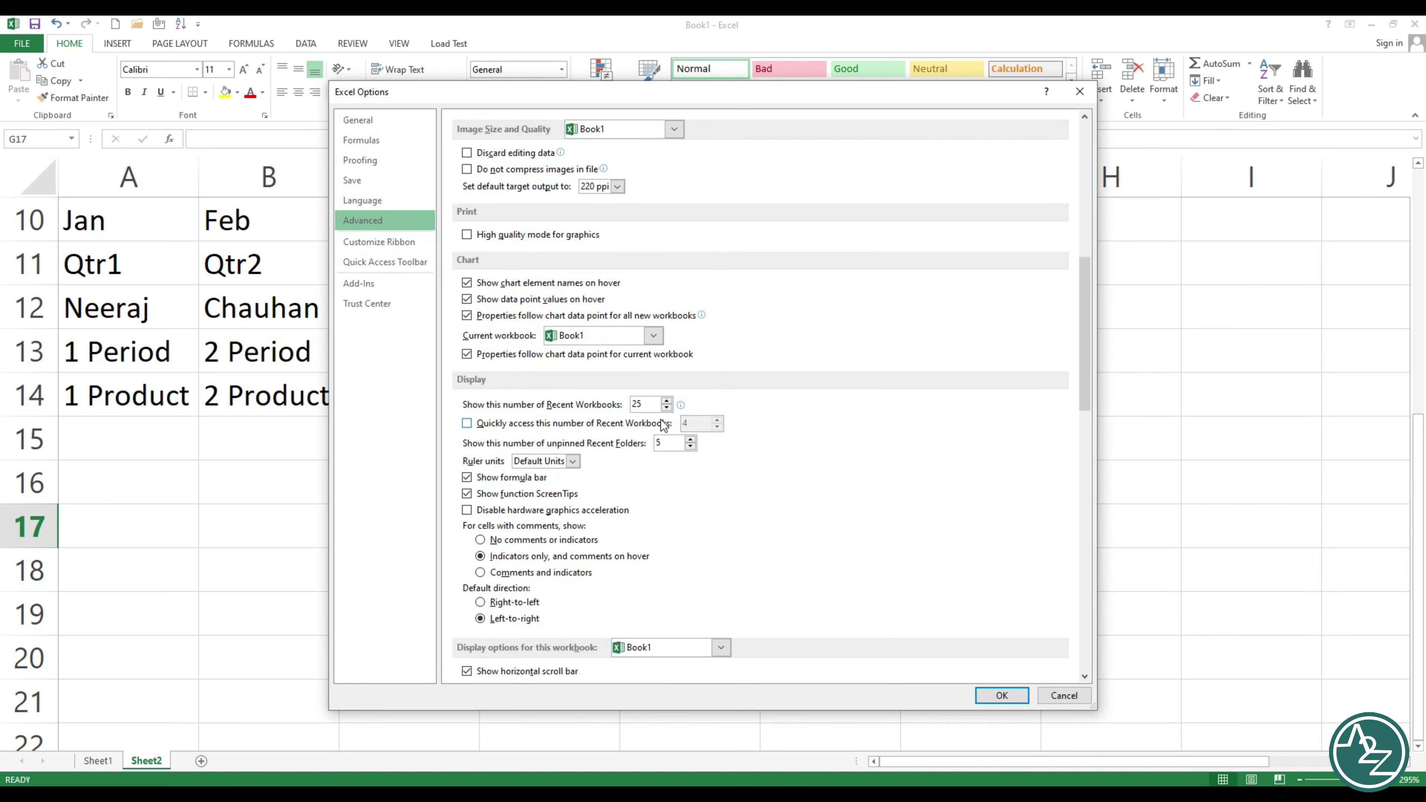
{"action": "scroll", "coordinate": [655, 419], "scroll_direction": "down", "scroll_amount": 2}
{"action": "scroll", "coordinate": [648, 422], "scroll_direction": "down", "scroll_amount": 1}
{"action": "scroll", "coordinate": [647, 422], "scroll_direction": "down", "scroll_amount": 3}
{"action": "scroll", "coordinate": [647, 422], "scroll_direction": "down", "scroll_amount": 3}
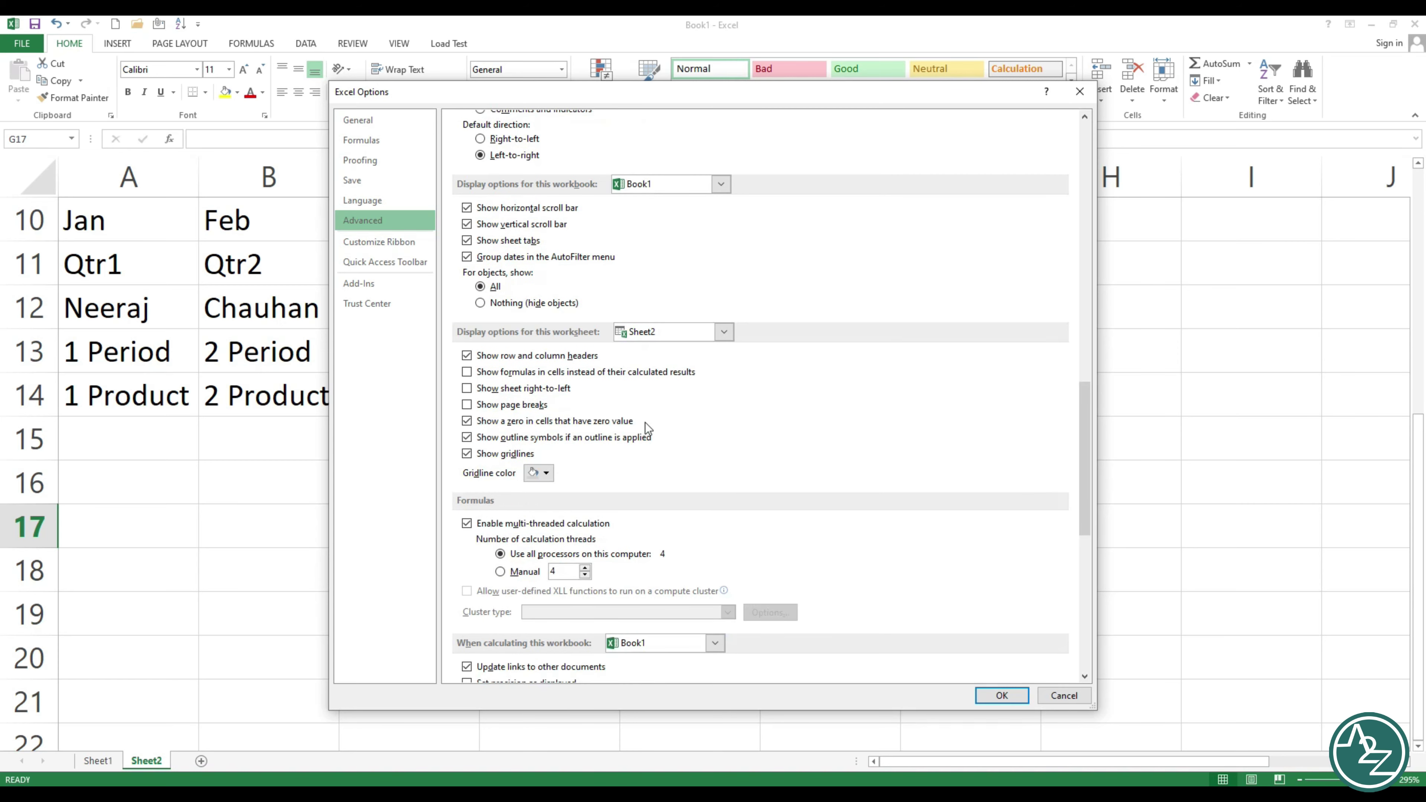
{"action": "scroll", "coordinate": [645, 422], "scroll_direction": "down", "scroll_amount": 4}
{"action": "scroll", "coordinate": [645, 422], "scroll_direction": "down", "scroll_amount": 1}
{"action": "scroll", "coordinate": [623, 427], "scroll_direction": "down", "scroll_amount": 2}
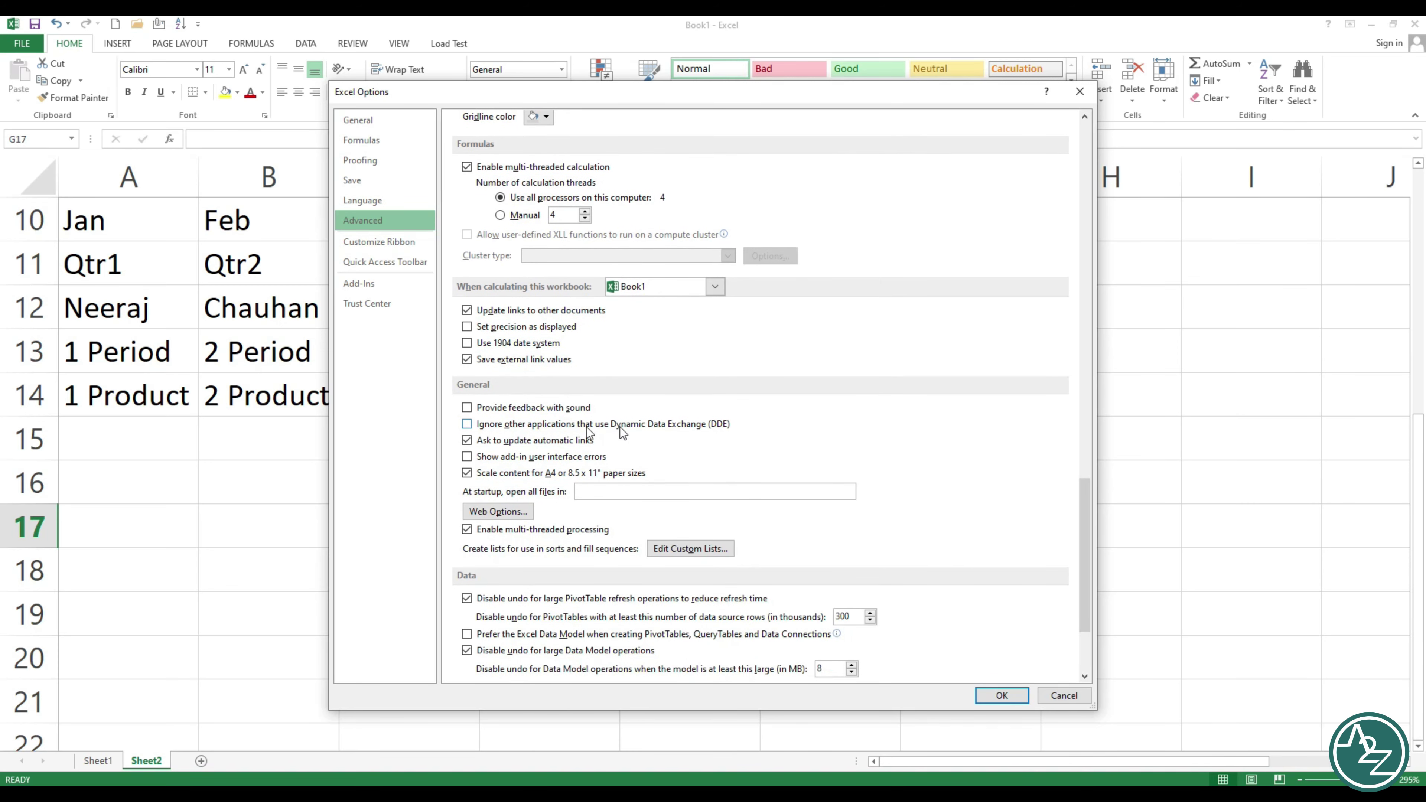
{"action": "scroll", "coordinate": [496, 399], "scroll_direction": "down", "scroll_amount": 1}
{"action": "scroll", "coordinate": [522, 426], "scroll_direction": "down", "scroll_amount": 2}
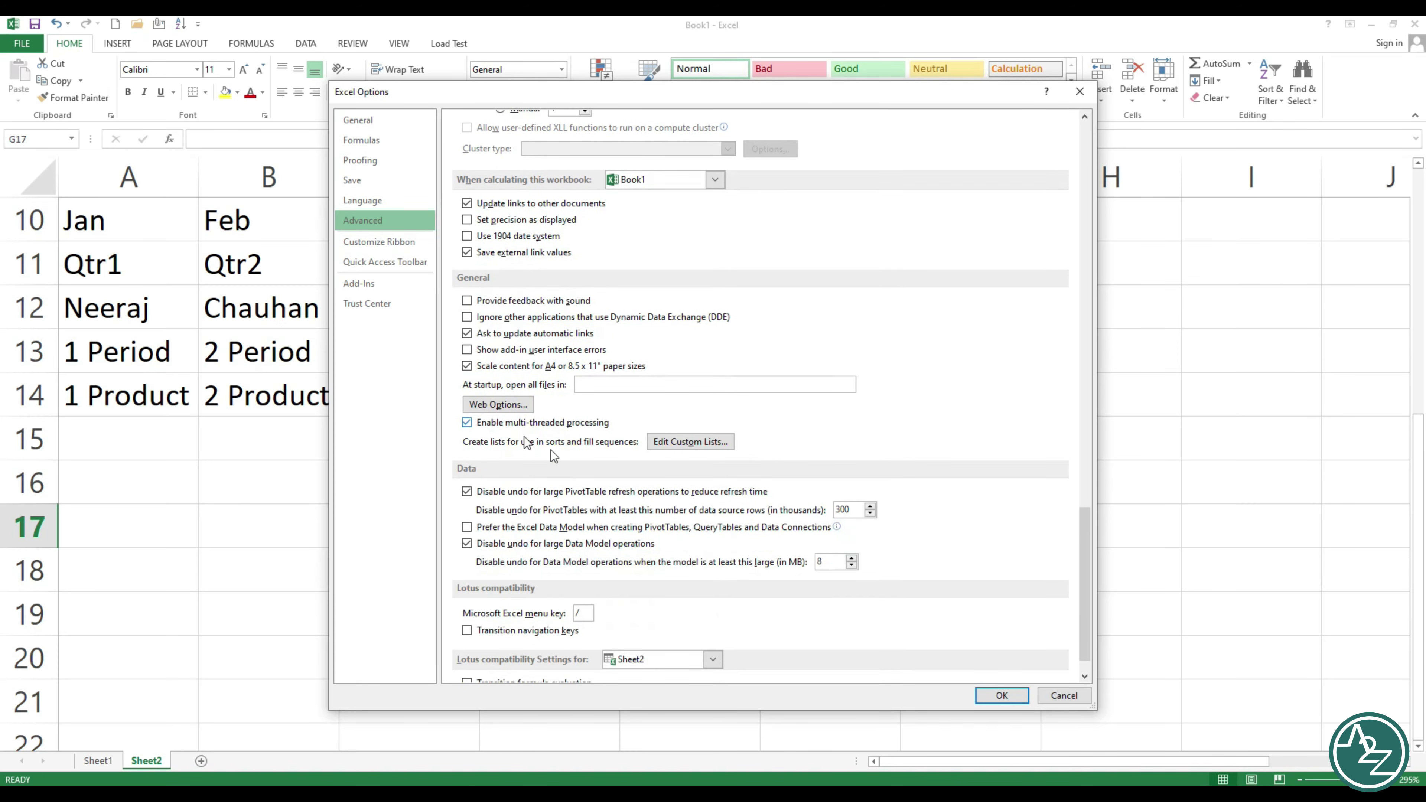
{"action": "left_click", "coordinate": [677, 444]}
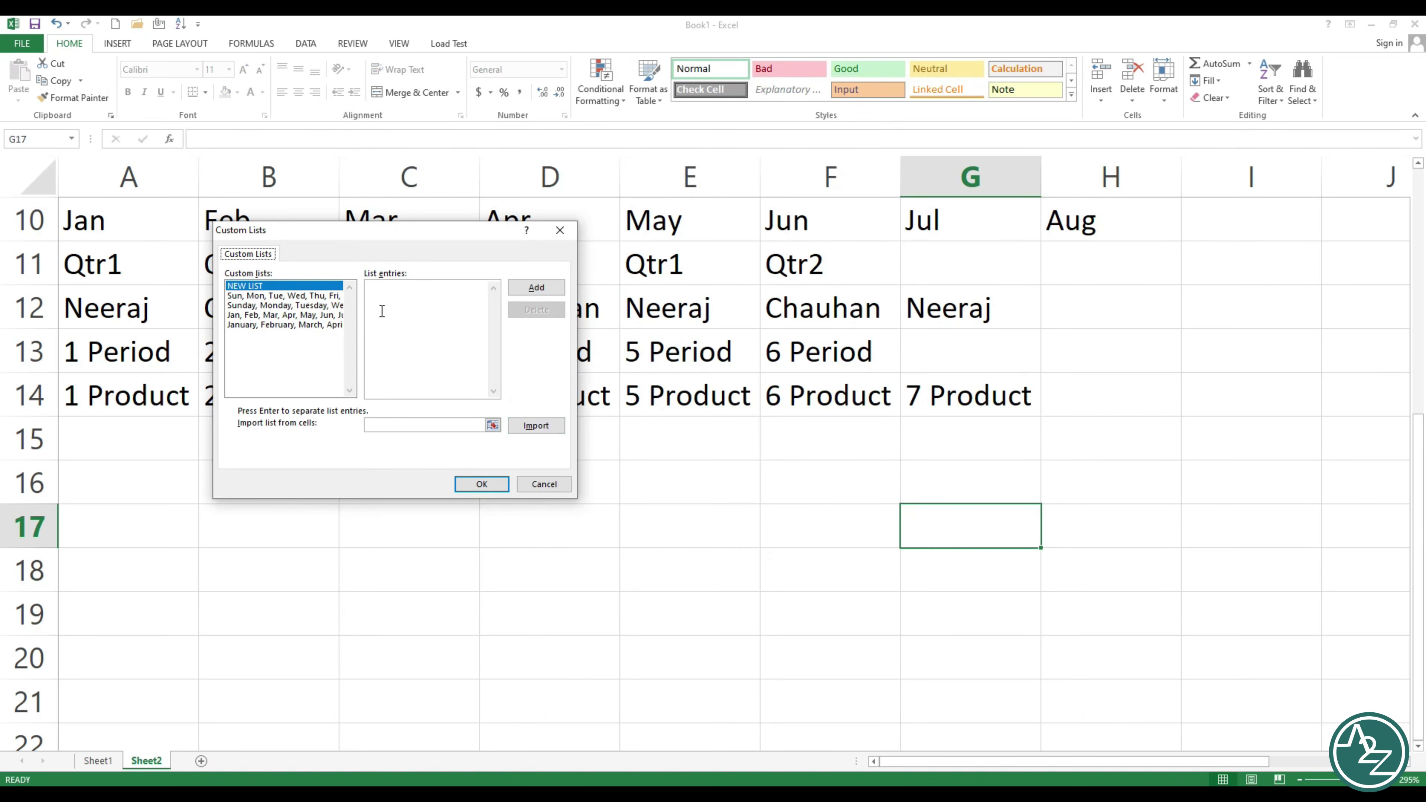
Add a NEW LIST of Delhi, Meerut, Noida, Mumbai, Rajisthan and close both dialogs with OK
{"action": "left_click", "coordinate": [254, 289]}
{"action": "left_click", "coordinate": [379, 286]}
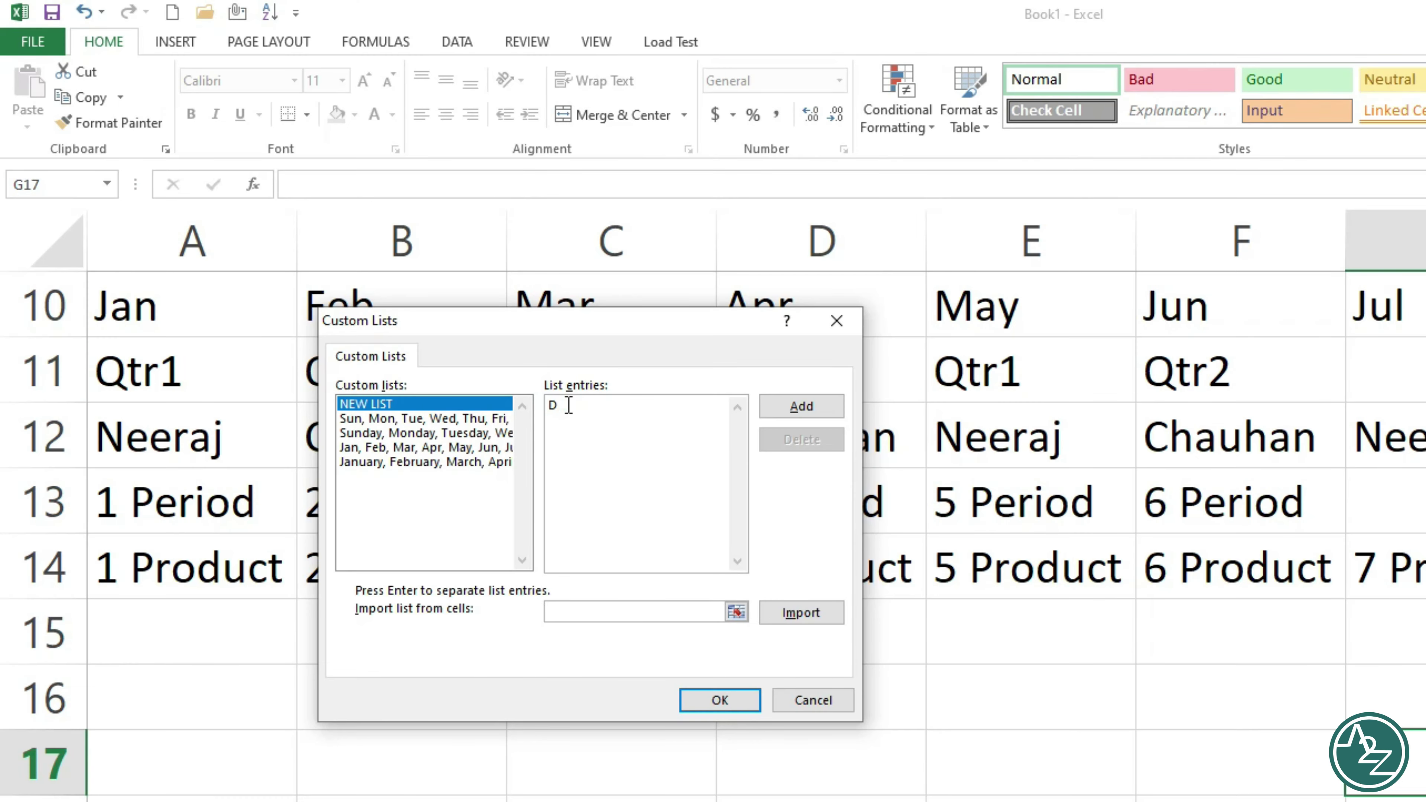
{"action": "type", "text": "D"}
{"action": "type", "text": "elhi"}
{"action": "key", "text": "Return"}
{"action": "type", "text": "Meerut"}
{"action": "key", "text": "Return"}
{"action": "type", "text": "Noid"}
{"action": "type", "text": "a"}
{"action": "key", "text": "Return"}
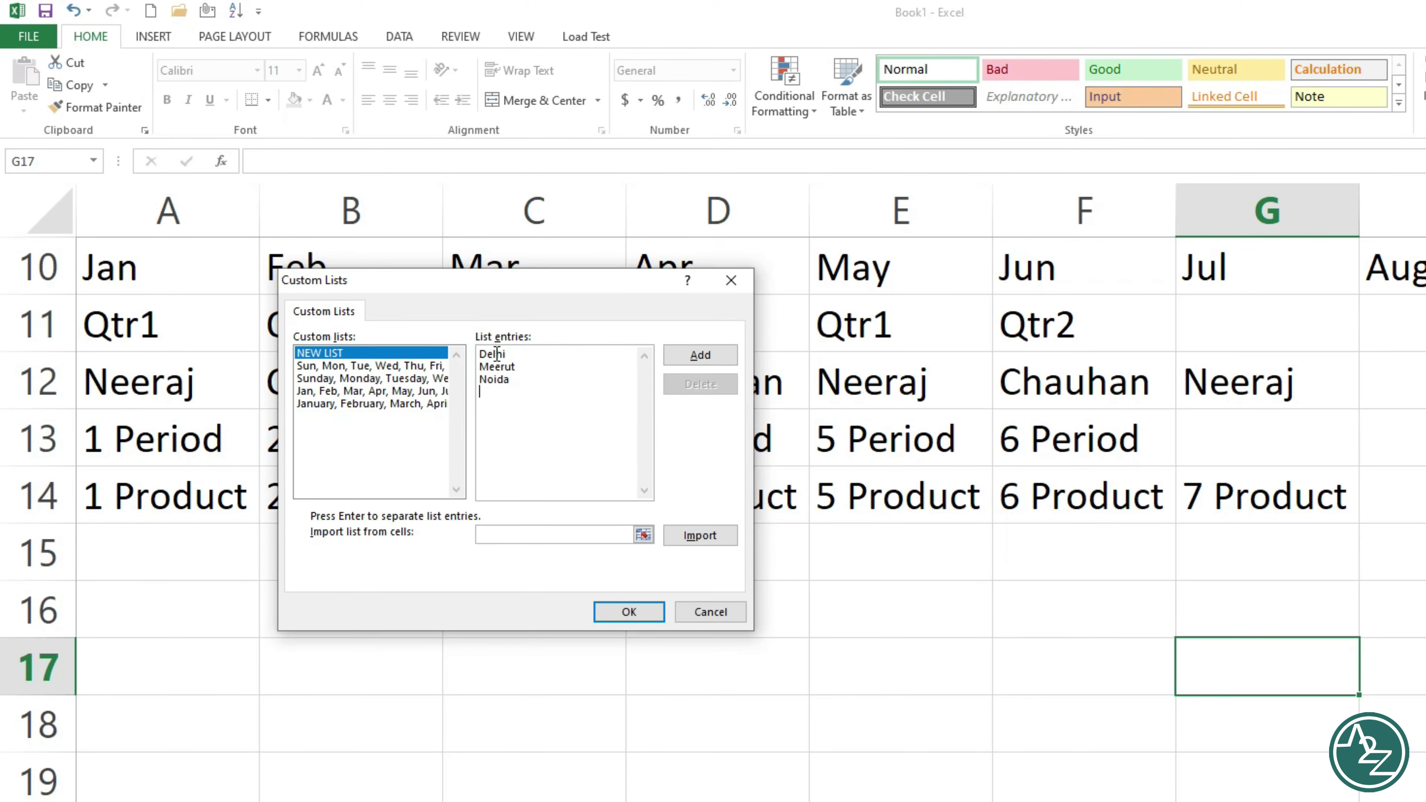
{"action": "type", "text": "M"}
{"action": "type", "text": "umbai "}
{"action": "type", "text": "Rajisthan"}
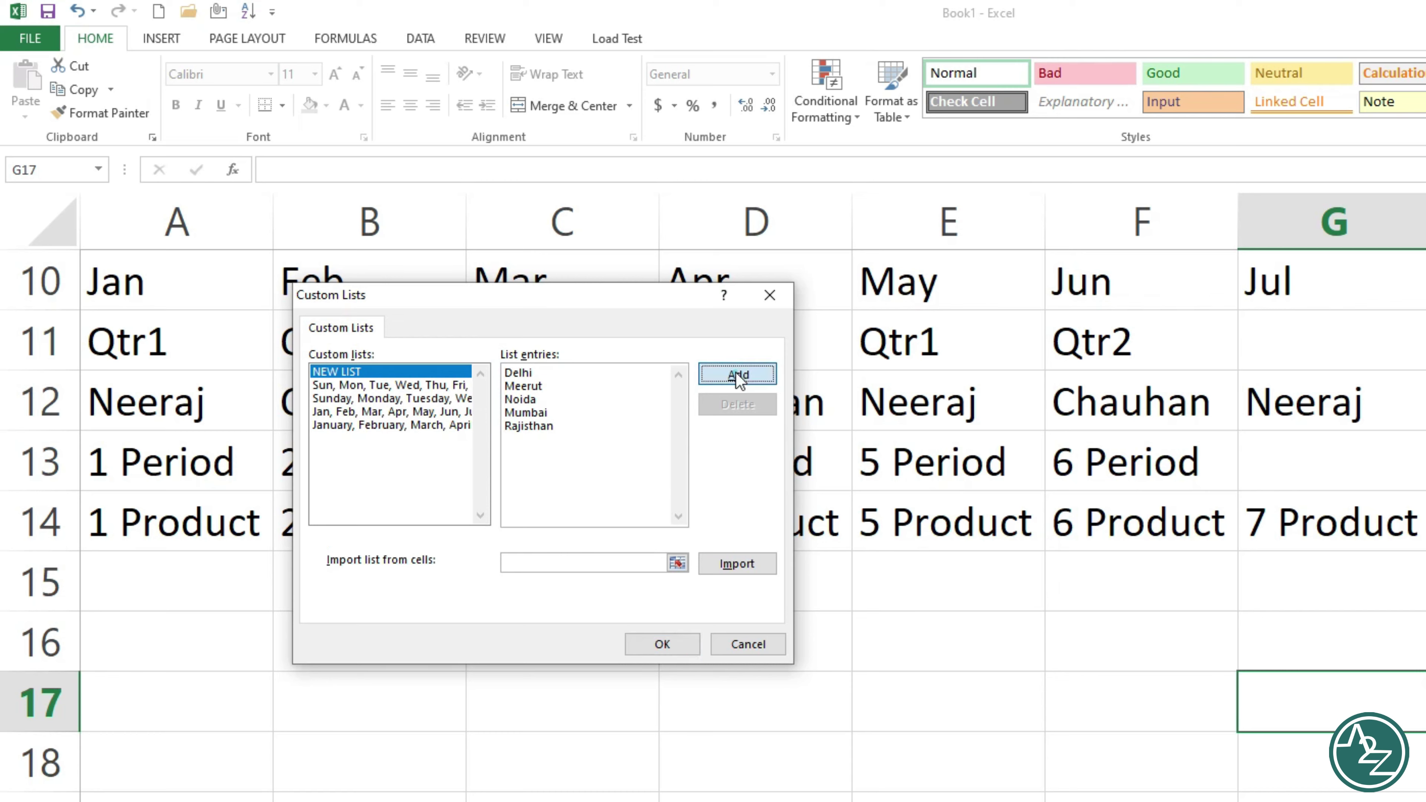
{"action": "left_click", "coordinate": [700, 354]}
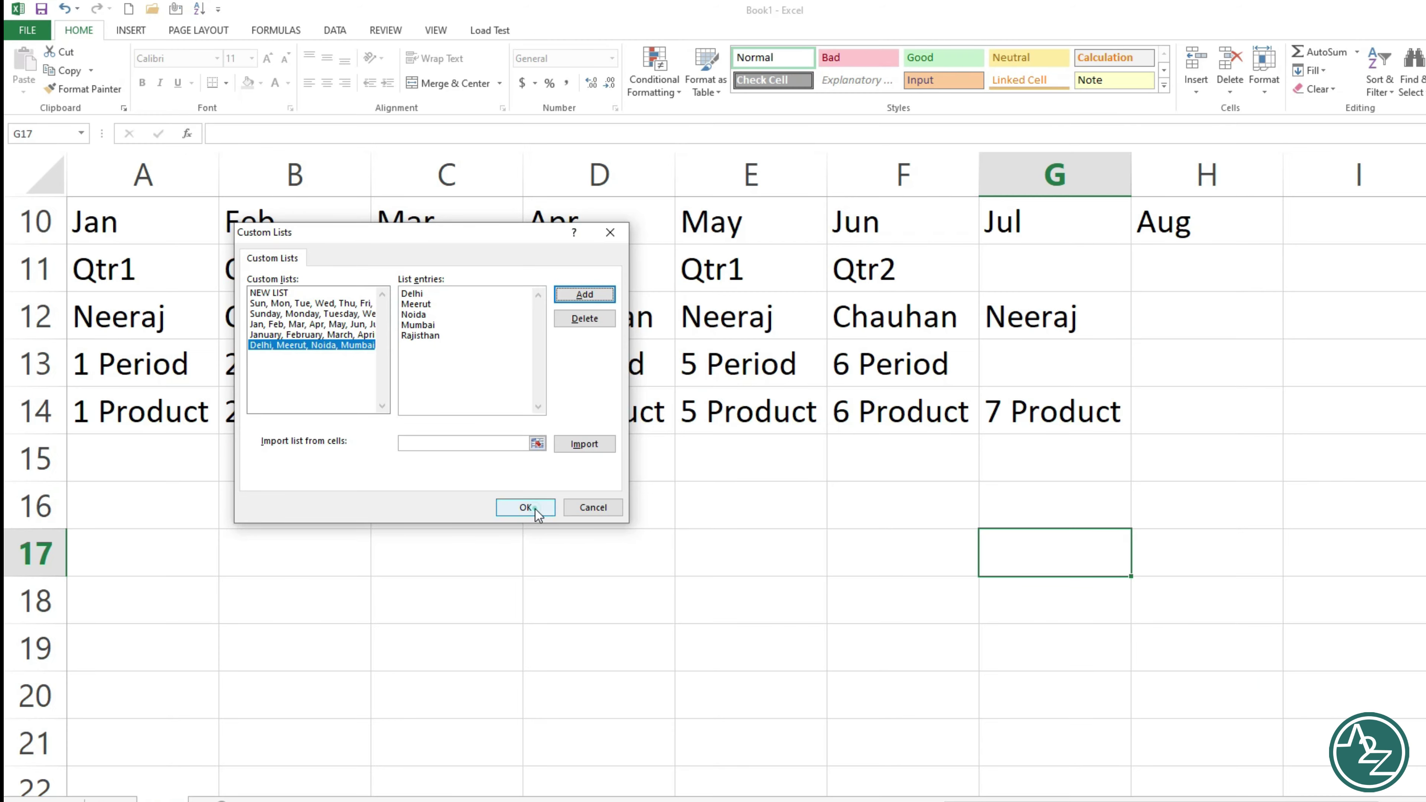
{"action": "left_click", "coordinate": [674, 645]}
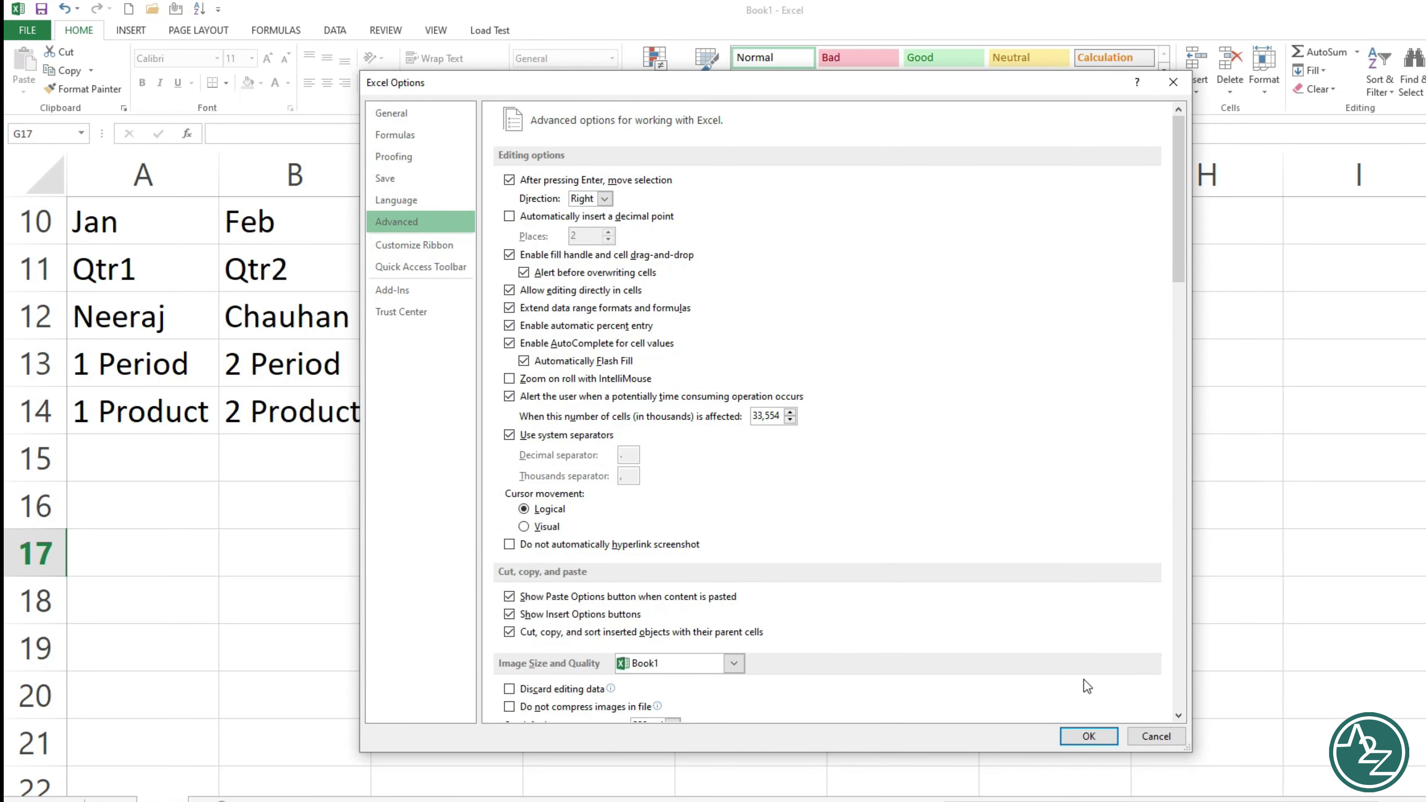
{"action": "left_click", "coordinate": [1083, 731]}
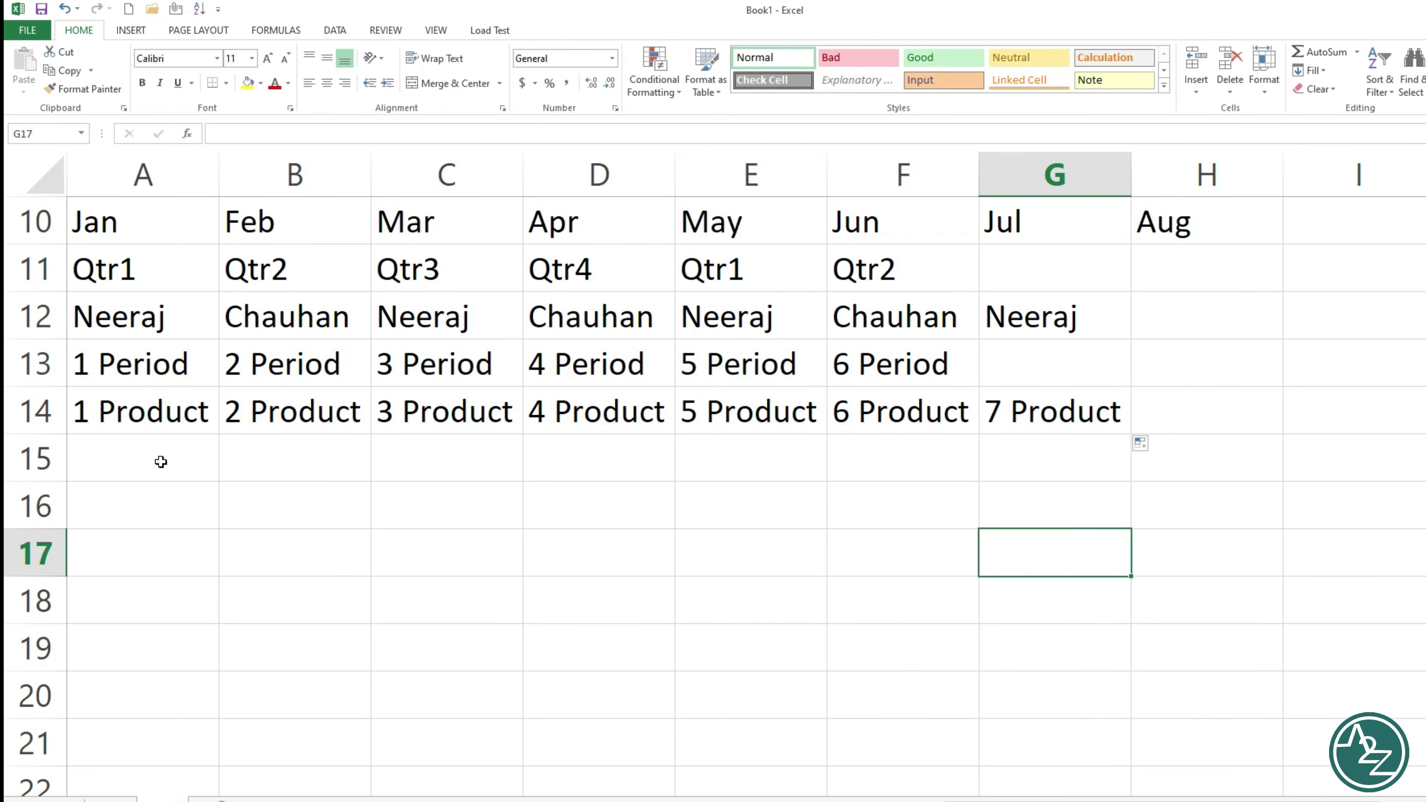
Enter Meerut in A15 and fill the city list across to E15
{"action": "left_click", "coordinate": [160, 459]}
{"action": "type", "text": "Mee"}
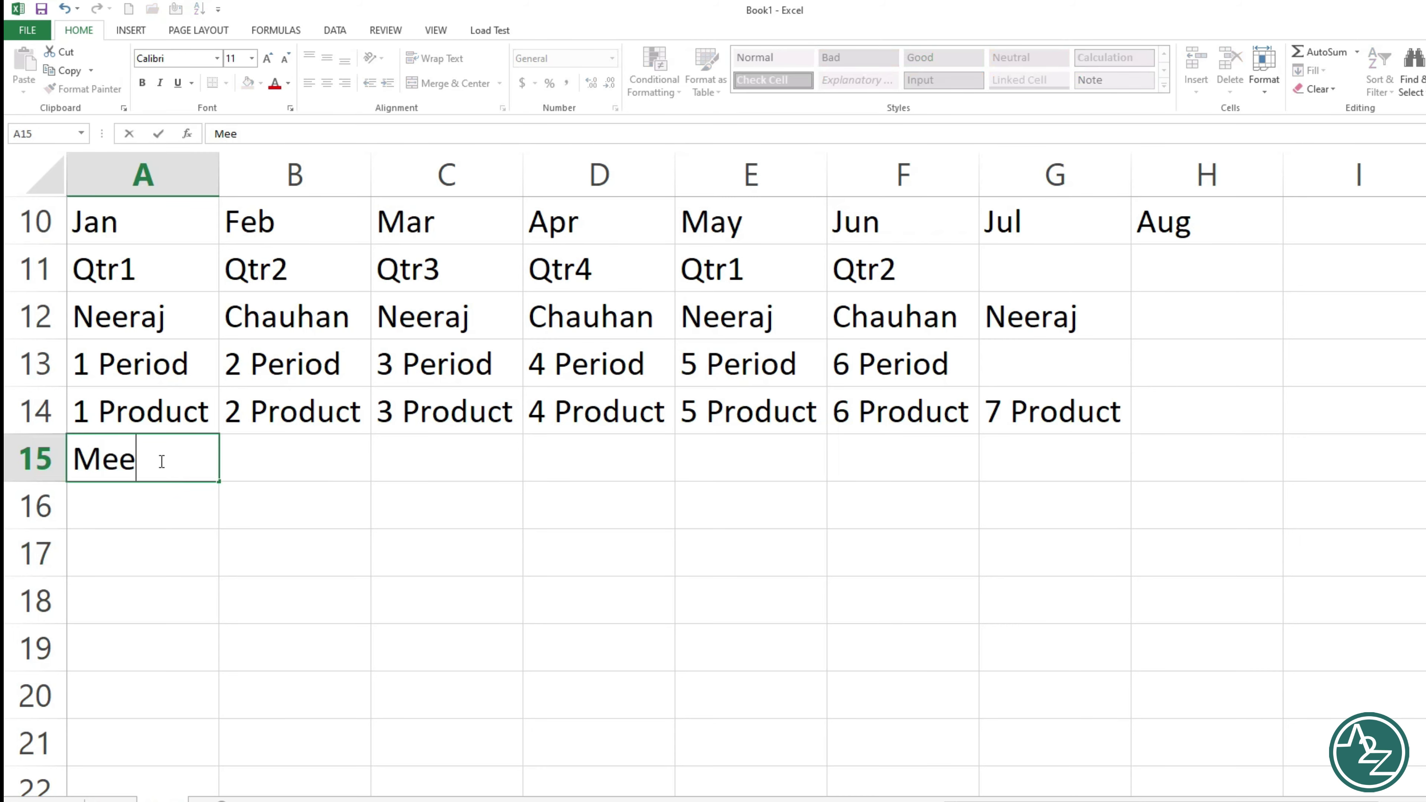
{"action": "type", "text": "rut"}
{"action": "left_click", "coordinate": [137, 492]}
{"action": "left_click", "coordinate": [193, 471]}
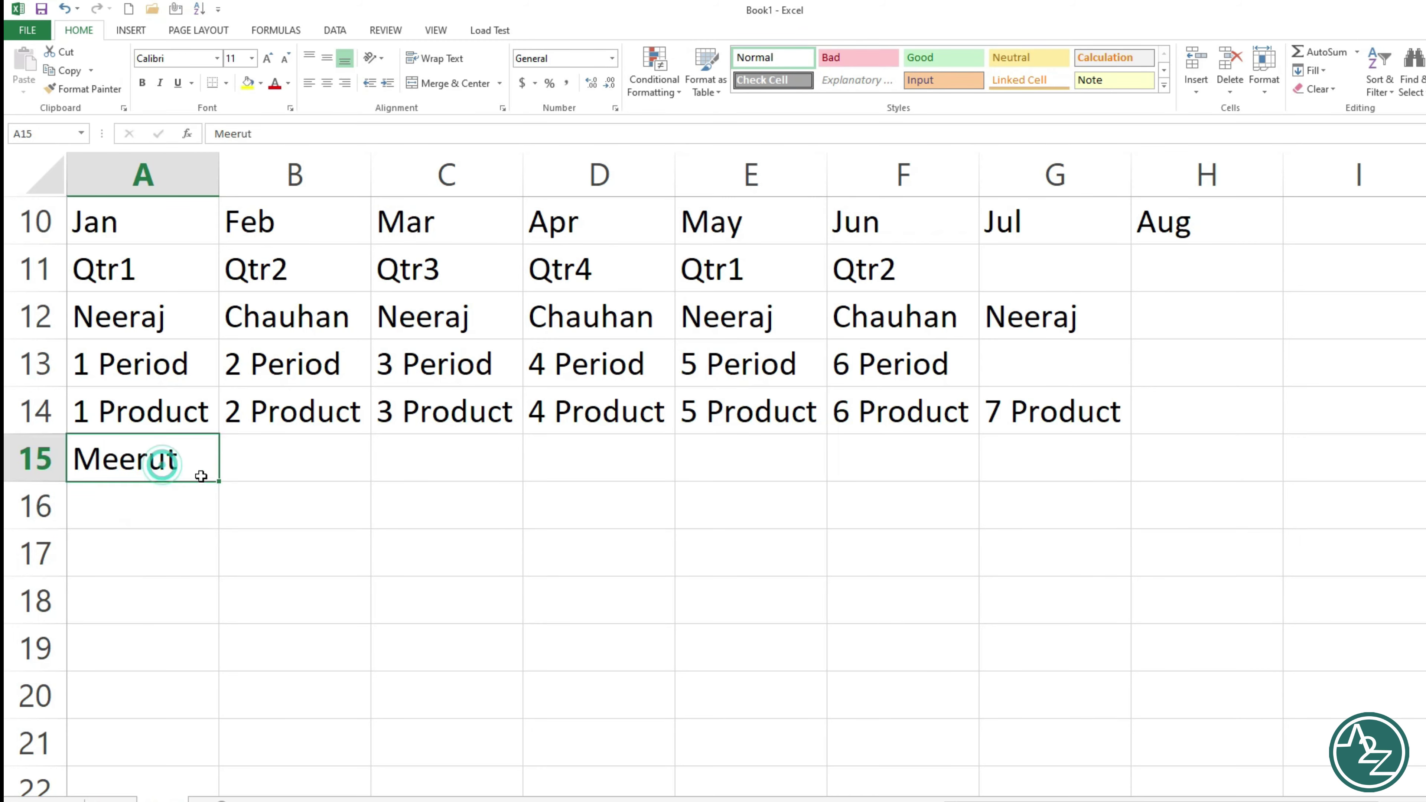
{"action": "left_click_drag", "start_coordinate": [219, 481], "coordinate": [892, 532]}
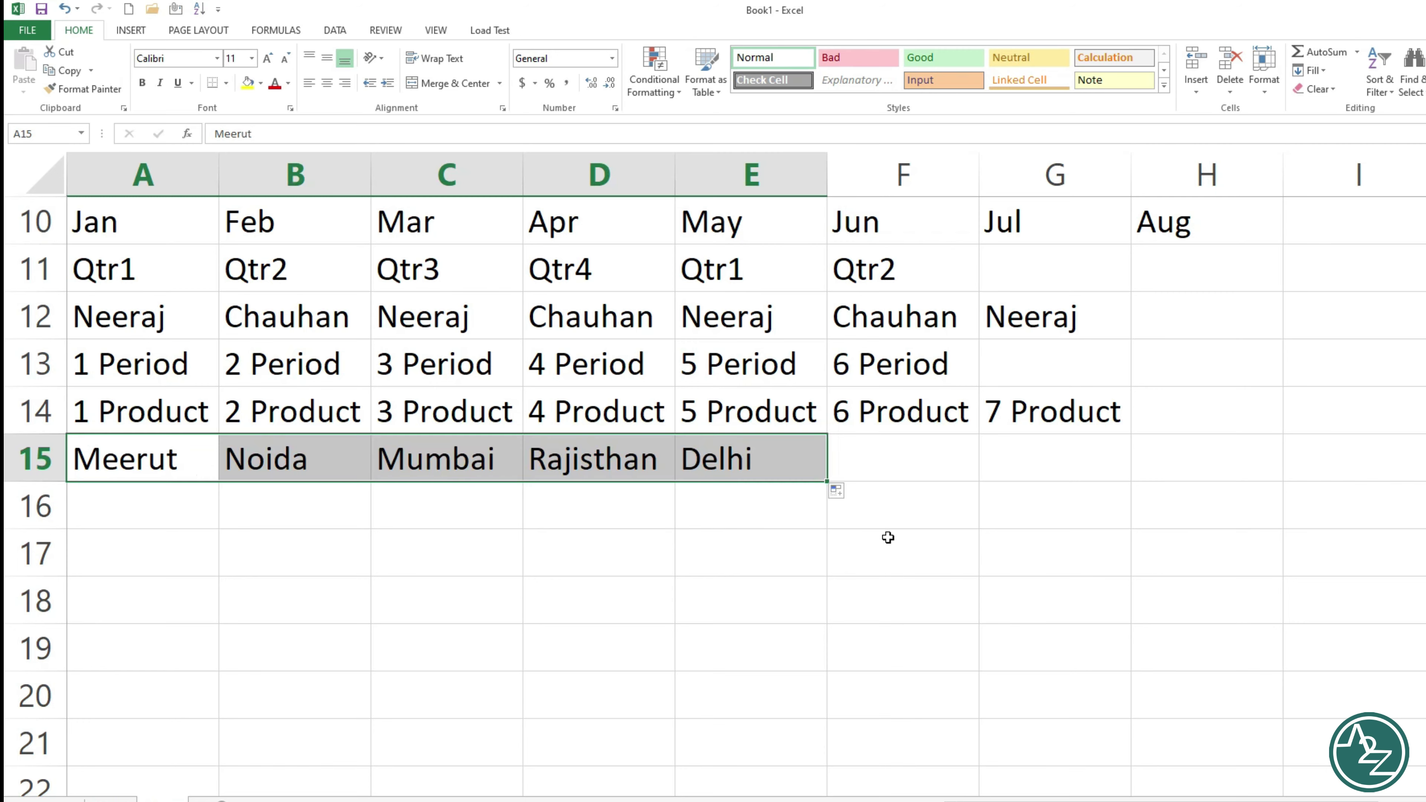
Give the five city cells A15:E15 a yellow fill color
{"action": "left_click", "coordinate": [191, 458]}
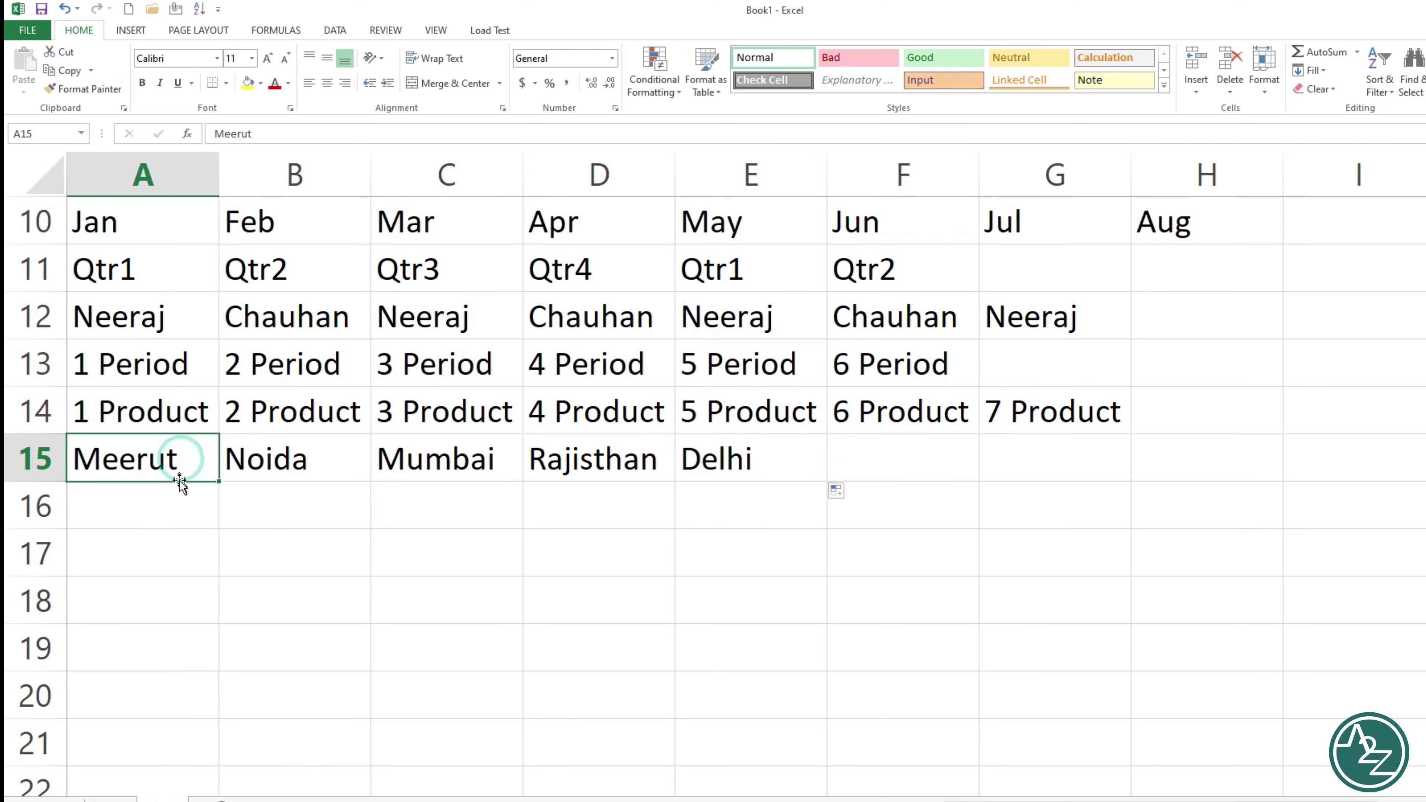
{"action": "left_click", "coordinate": [755, 462]}
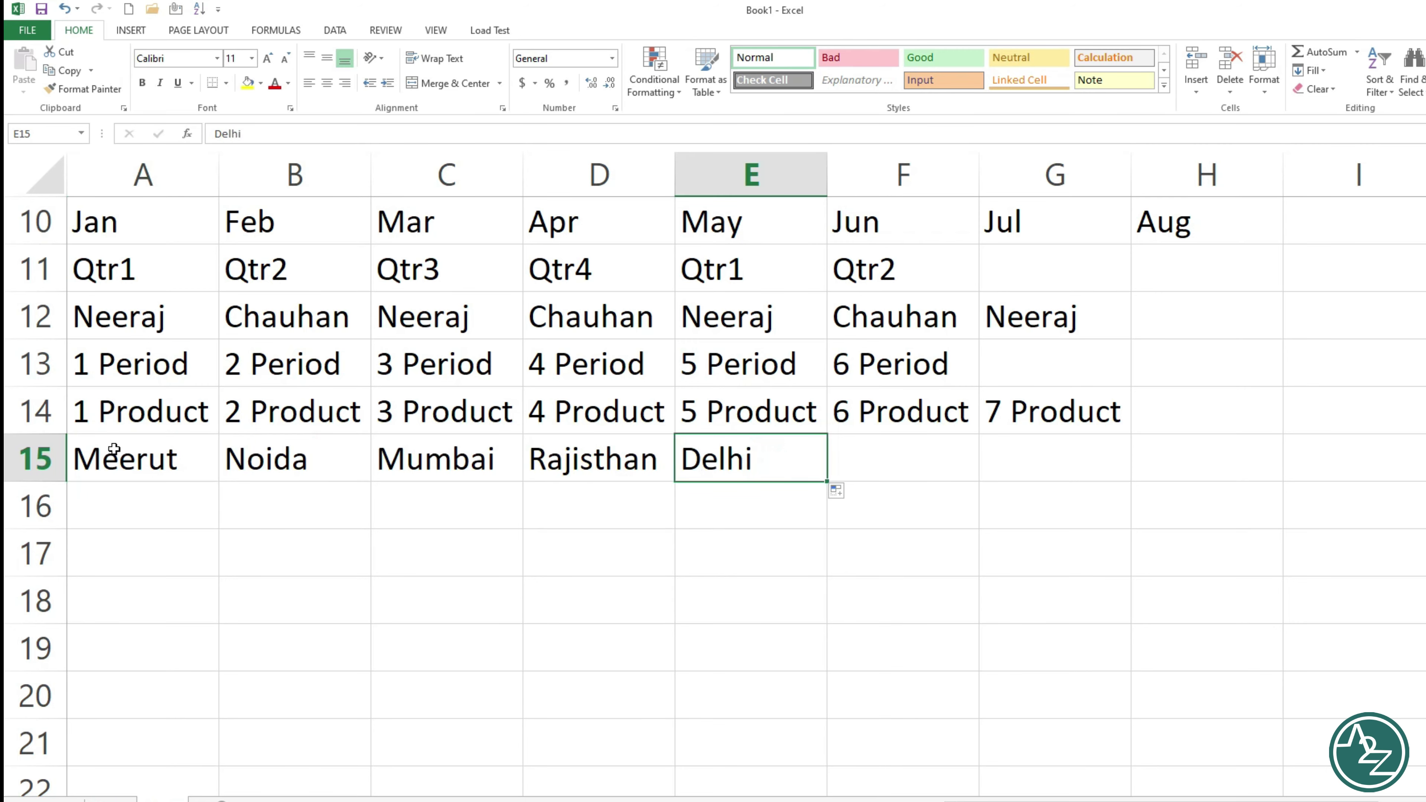
{"action": "left_click_drag", "start_coordinate": [114, 449], "coordinate": [764, 471]}
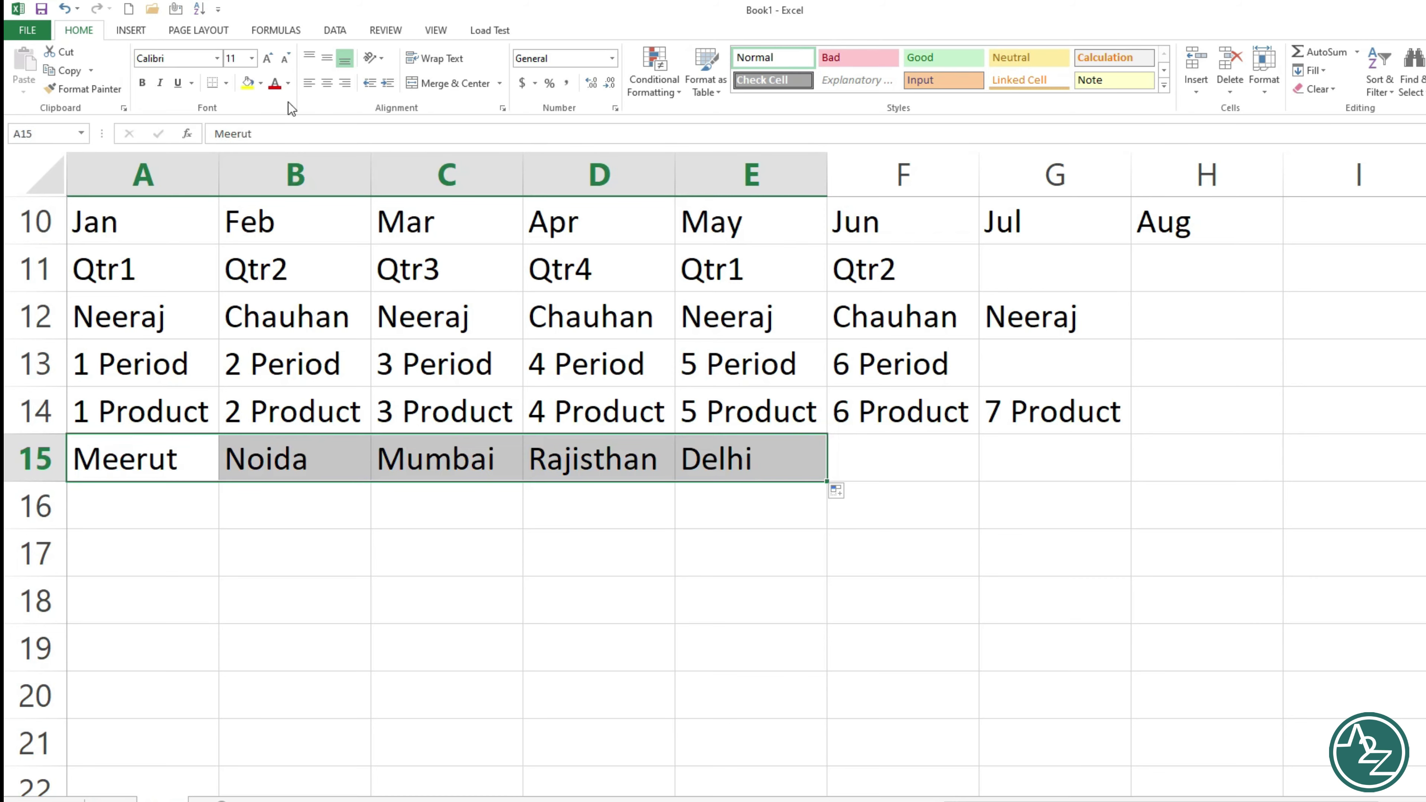
{"action": "left_click", "coordinate": [247, 83]}
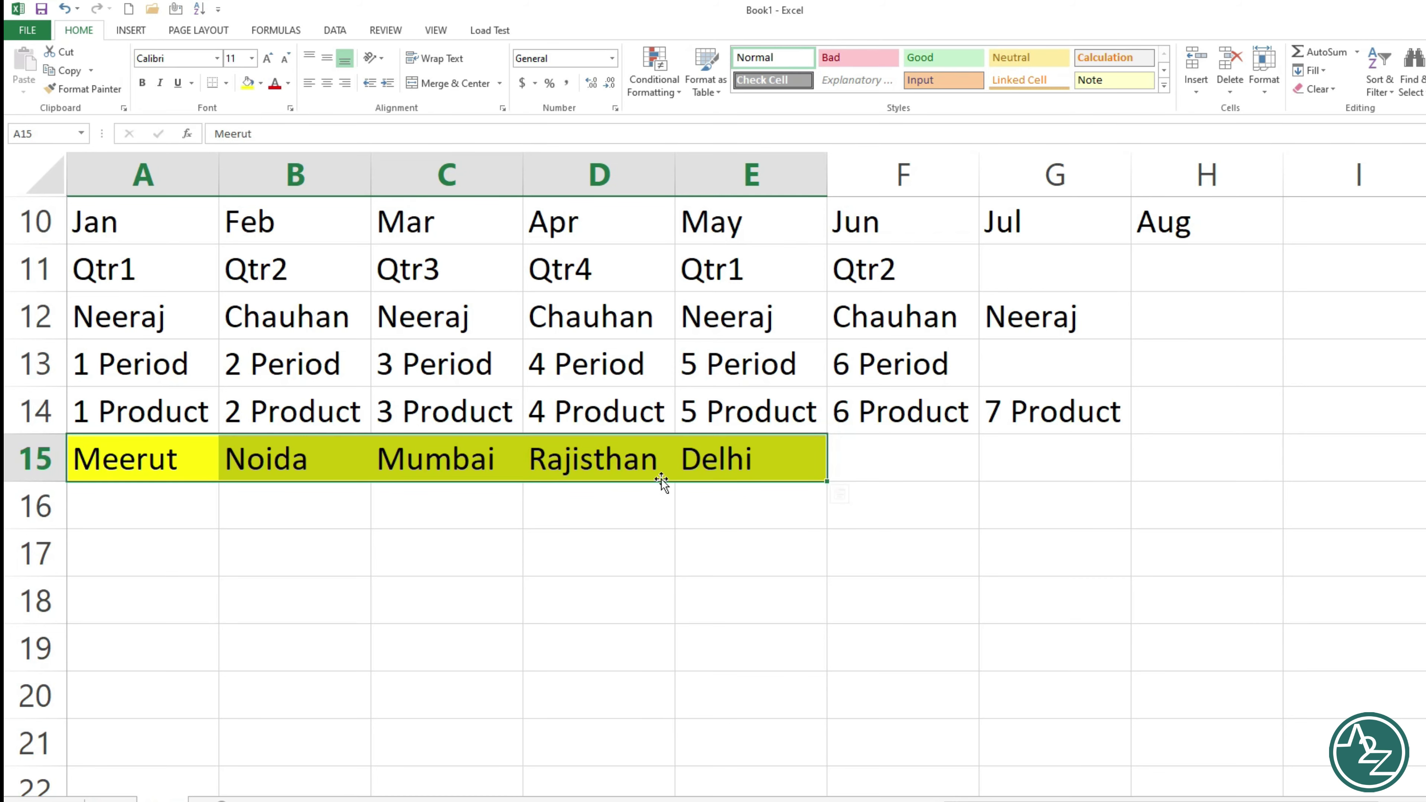
{"action": "left_click", "coordinate": [627, 511]}
{"action": "left_click_drag", "start_coordinate": [140, 463], "coordinate": [752, 476]}
Fill the city list down from A15 to A20, continuing Noida through Meerut
{"action": "left_click", "coordinate": [158, 466]}
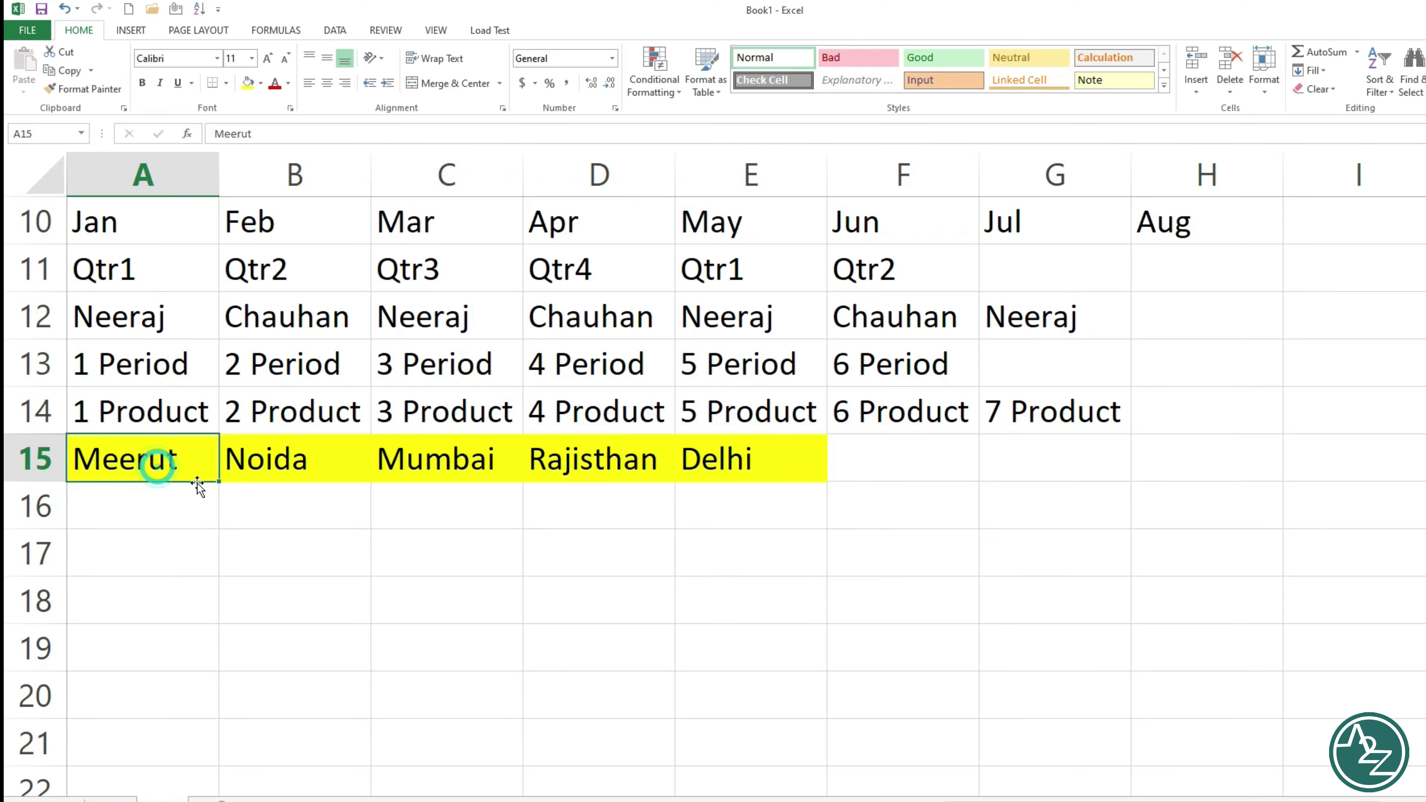
{"action": "mouse_move", "coordinate": [218, 481]}
{"action": "left_mouse_down"}
{"action": "mouse_move", "coordinate": [232, 724]}
{"action": "mouse_move", "coordinate": [227, 710]}
{"action": "left_mouse_up"}
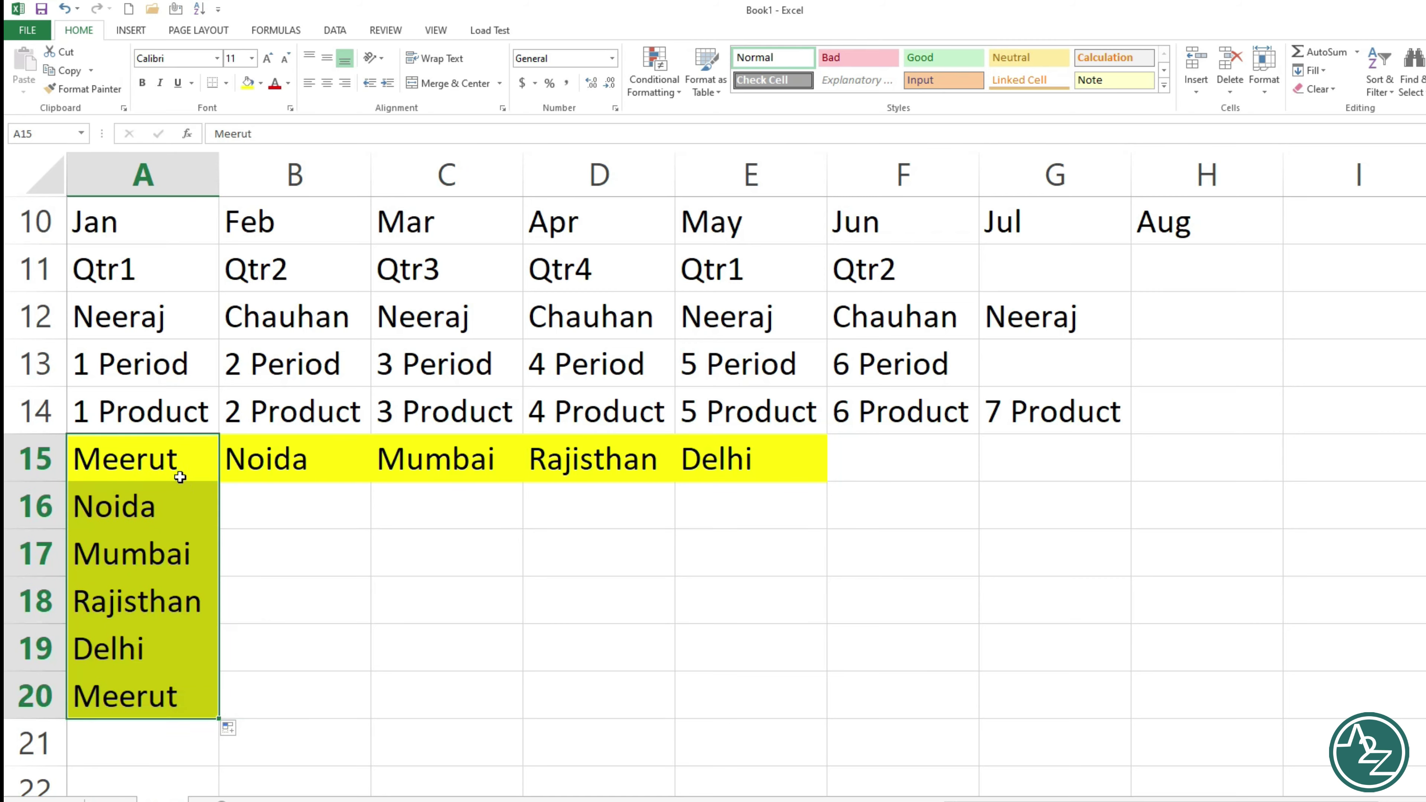
{"action": "mouse_move", "coordinate": [169, 457]}
{"action": "left_mouse_down"}
{"action": "mouse_move", "coordinate": [163, 572]}
{"action": "mouse_move", "coordinate": [194, 693]}
{"action": "left_mouse_up"}
{"action": "left_click", "coordinate": [353, 614]}
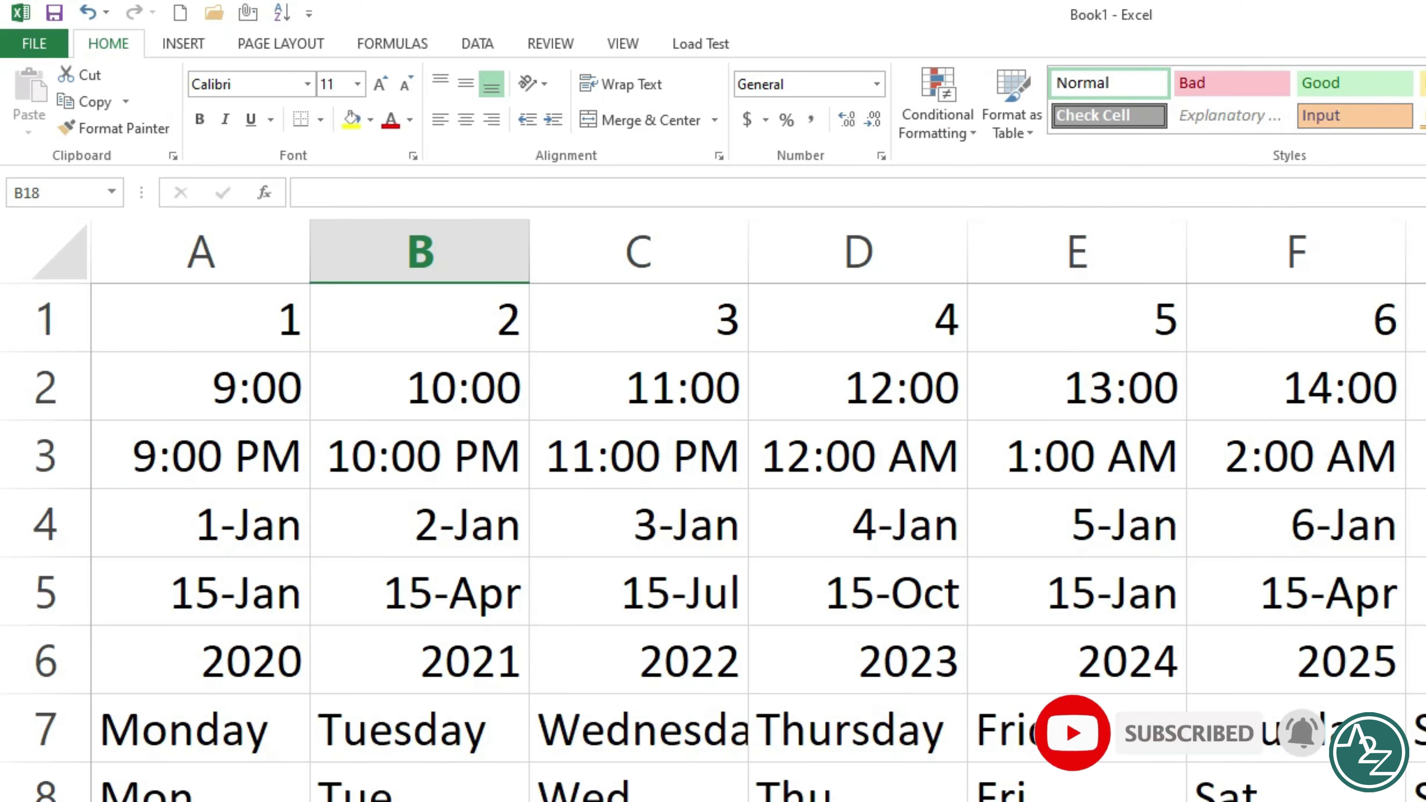